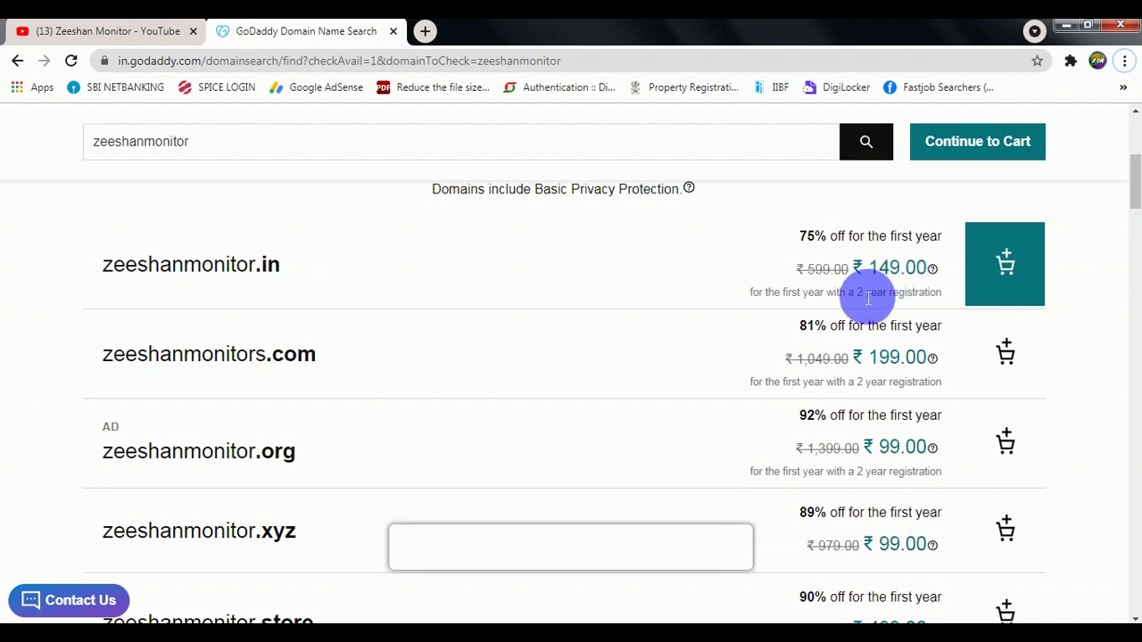
# - Add the zeeshanmonitor.in domain to the basket, keep the 2 Years registration term and continue to the cart
pyautogui.scroll(4, 867, 299)
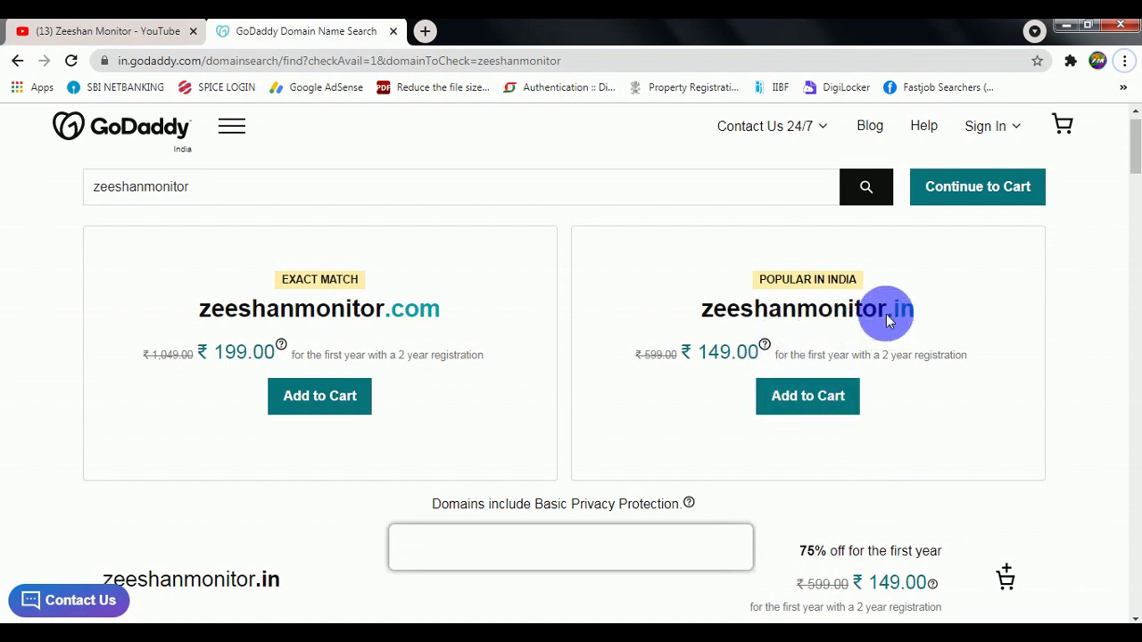
pyautogui.click(826, 412)
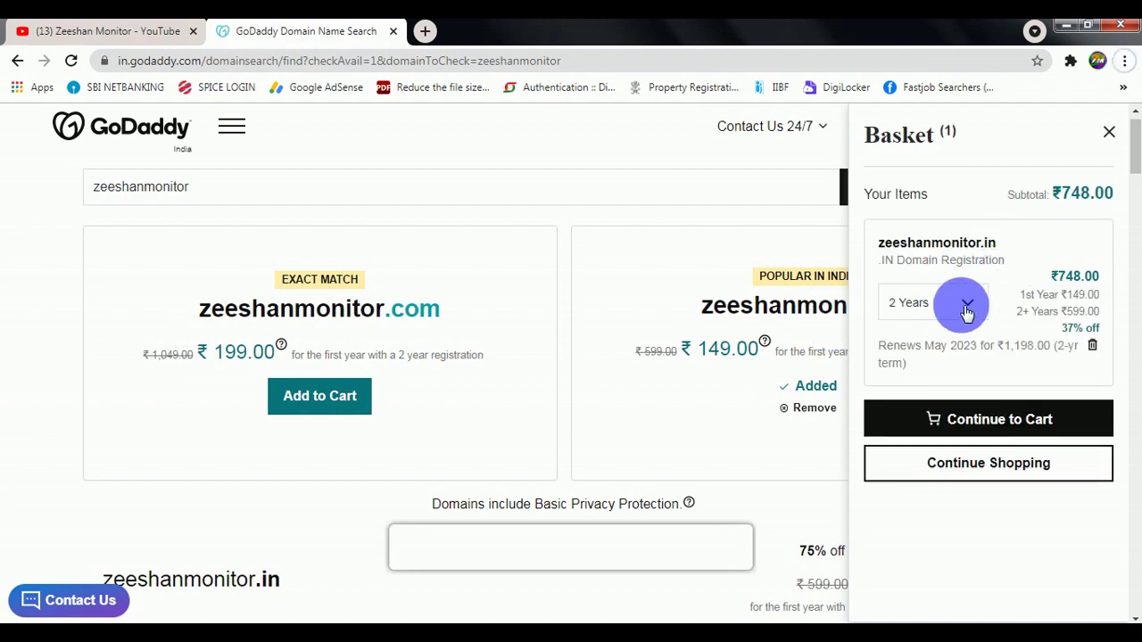
pyautogui.click(971, 306)
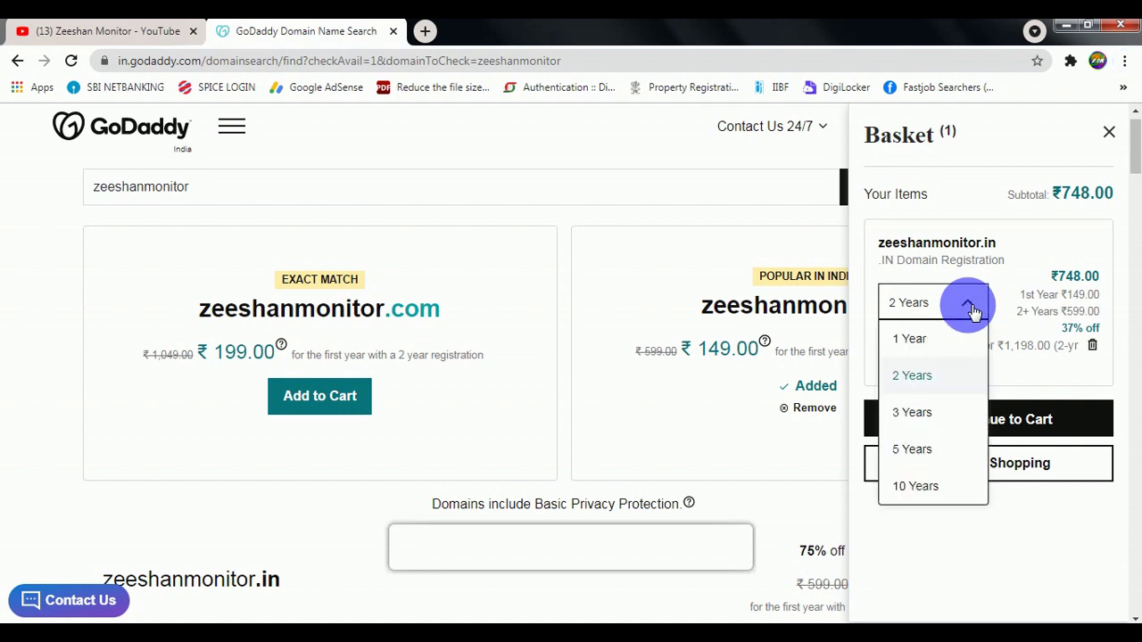
pyautogui.click(972, 308)
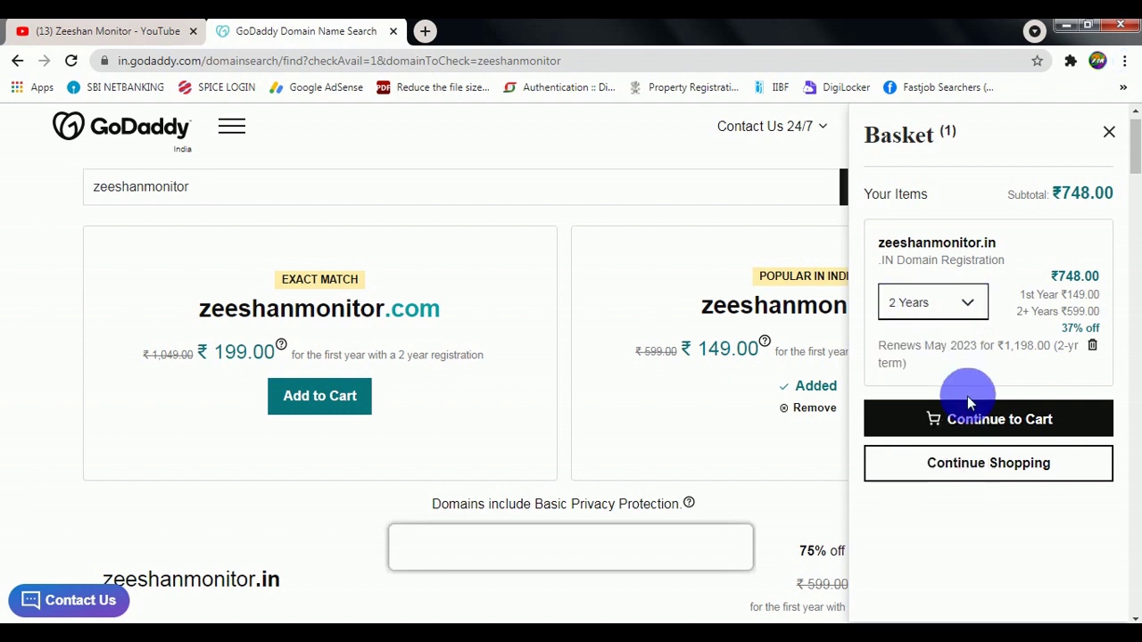
pyautogui.click(973, 426)
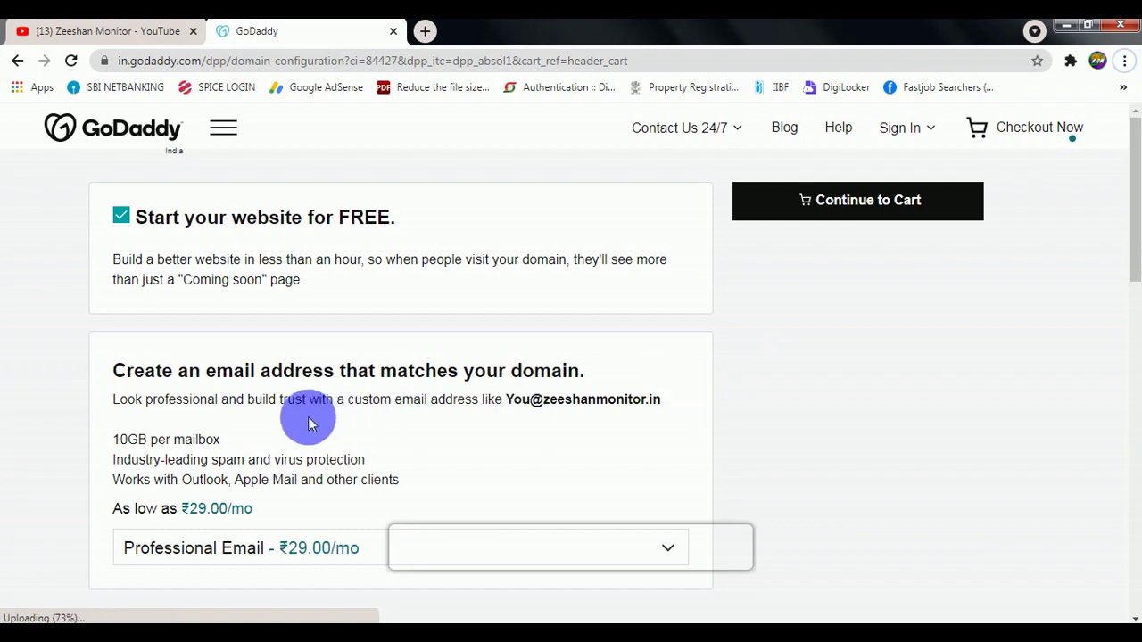
# - Decline the matching email address offer with No Thanks and proceed through the cart to checkout
pyautogui.scroll(-1, 308, 424)
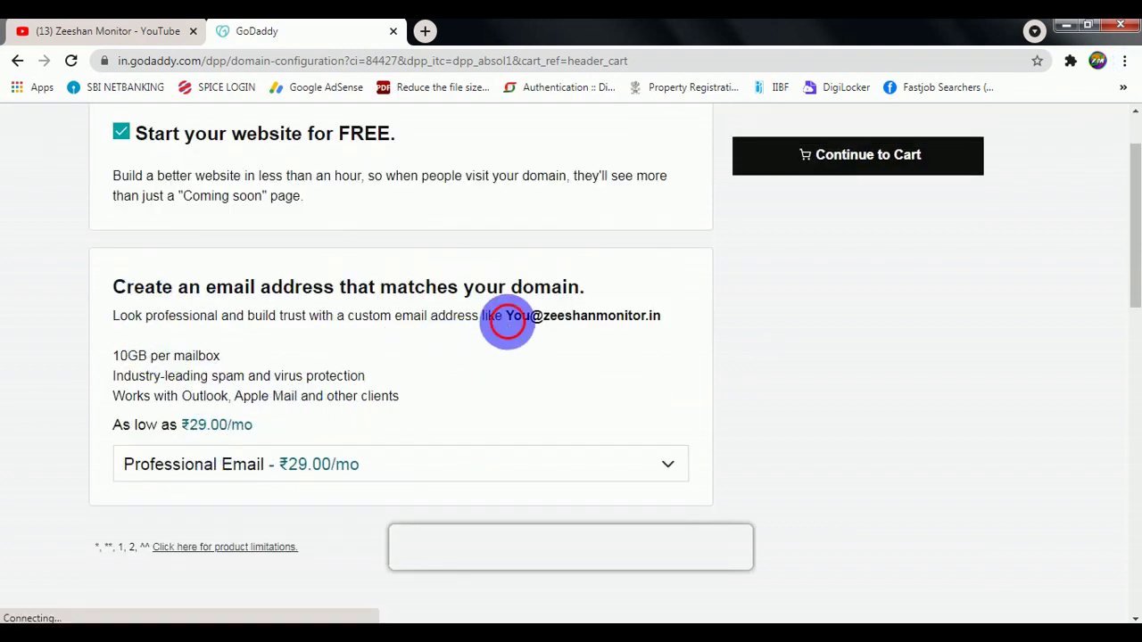
pyautogui.moveTo(507, 324); pyautogui.dragTo(530, 326)
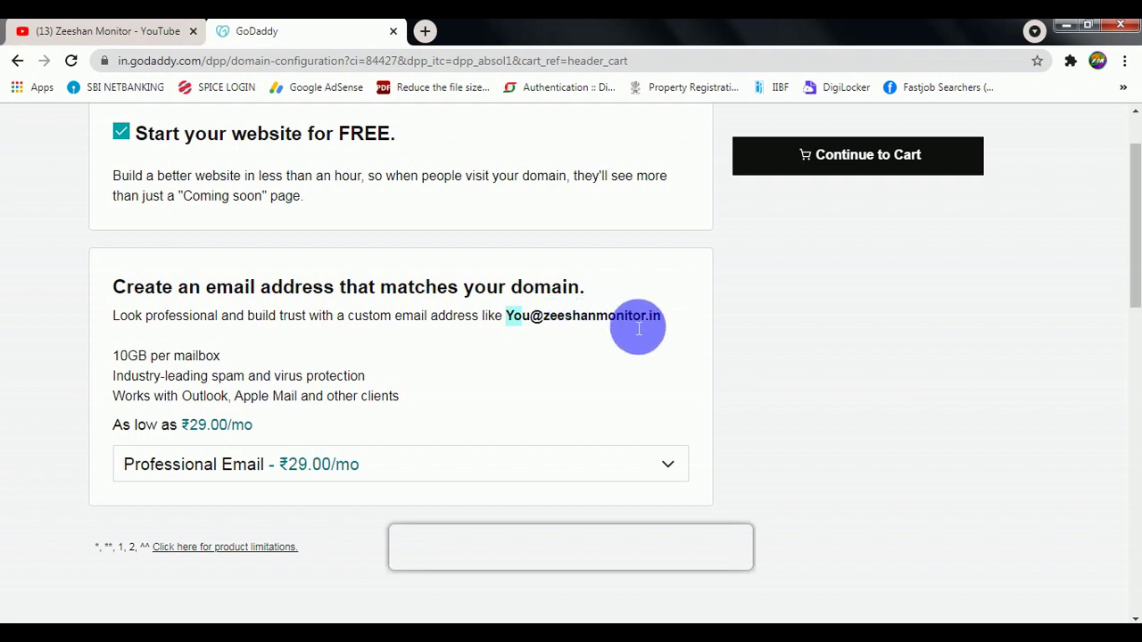
pyautogui.scroll(-1, 638, 329)
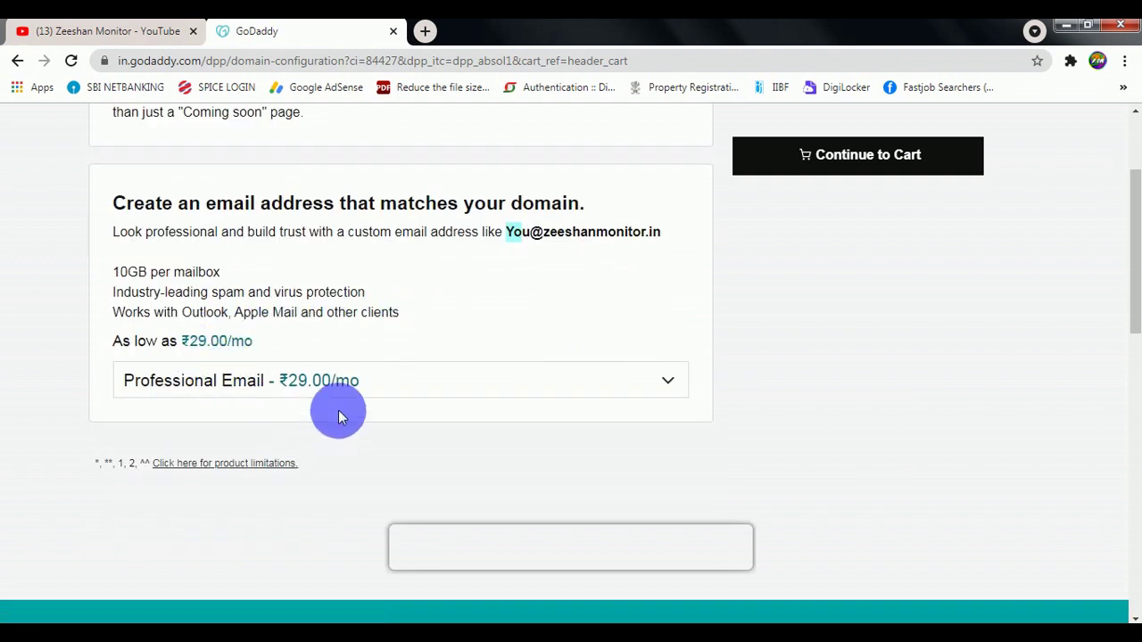
pyautogui.click(374, 382)
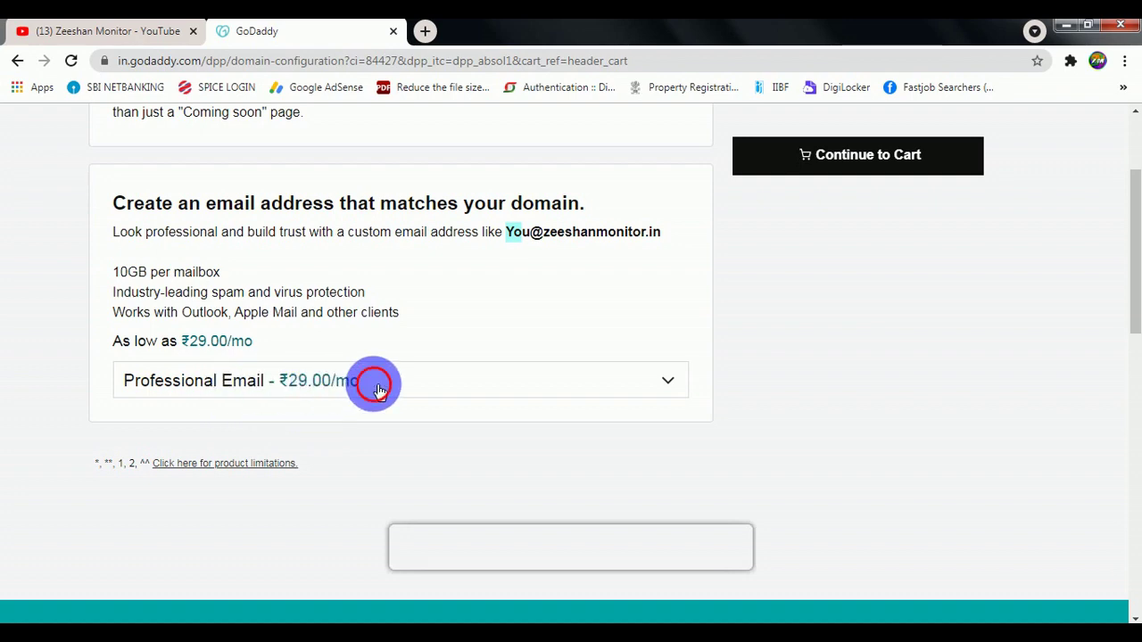
pyautogui.click(178, 426)
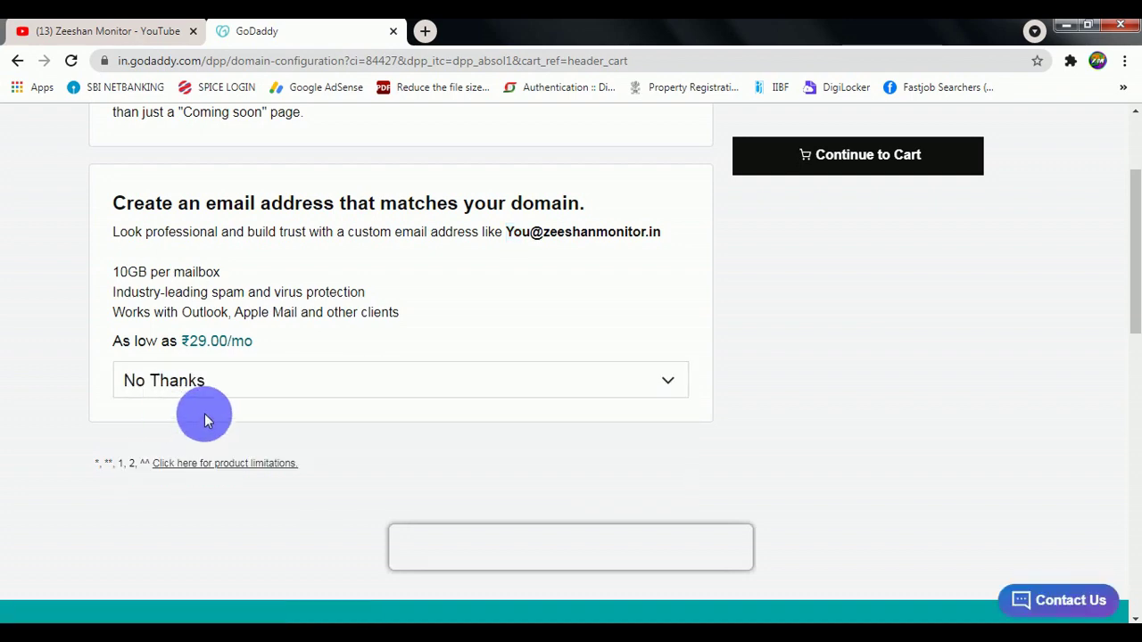
pyautogui.scroll(2, 650, 329)
pyautogui.click(836, 199)
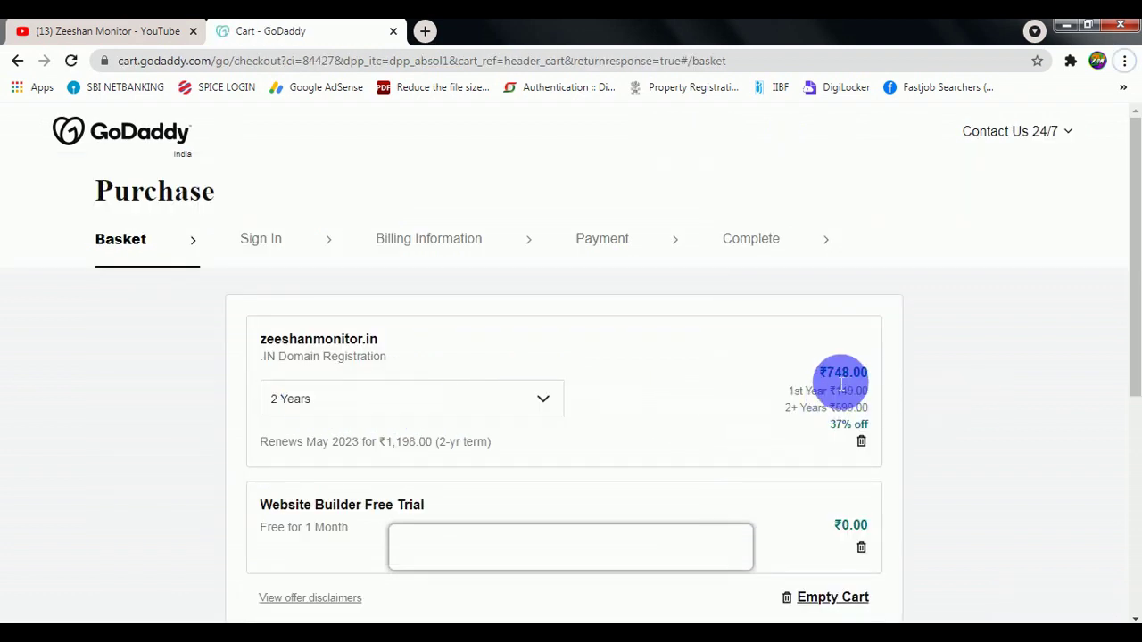
pyautogui.scroll(-3, 841, 383)
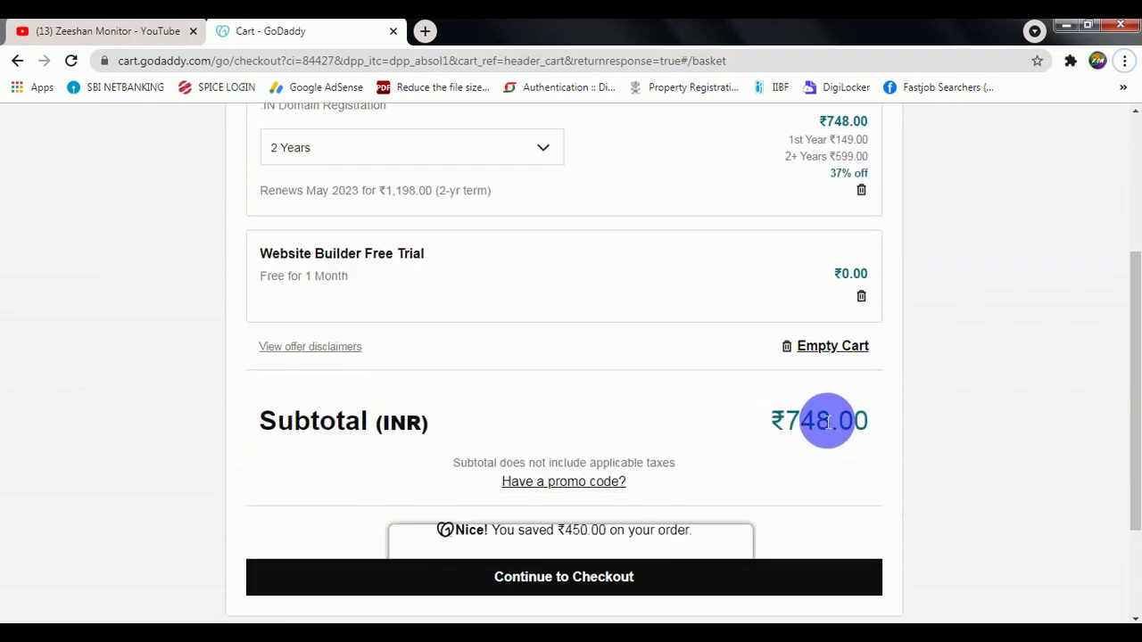
pyautogui.click(560, 580)
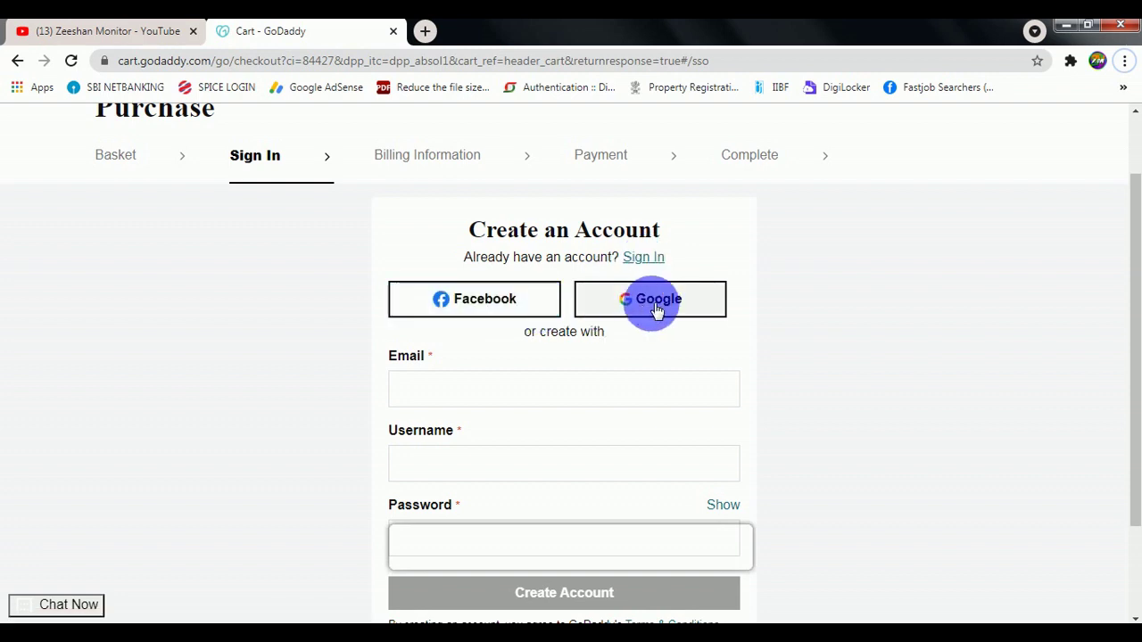
# - Look over the email, username and password fields of the account creation form
pyautogui.click(470, 398)
pyautogui.scroll(-1, 466, 395)
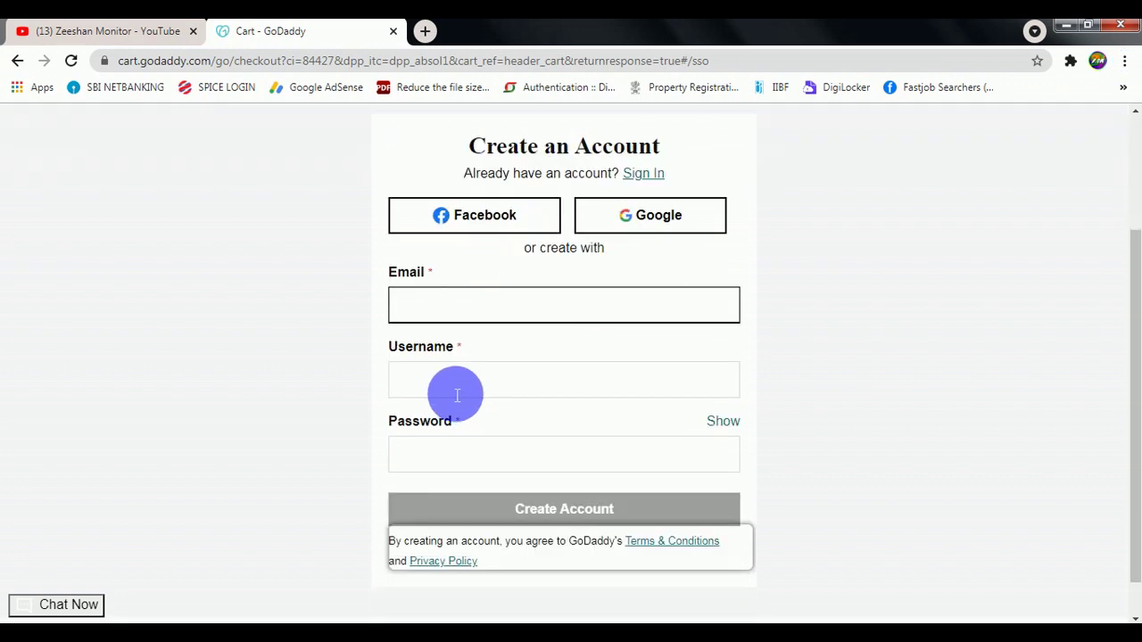
pyautogui.click(455, 394)
pyautogui.click(479, 456)
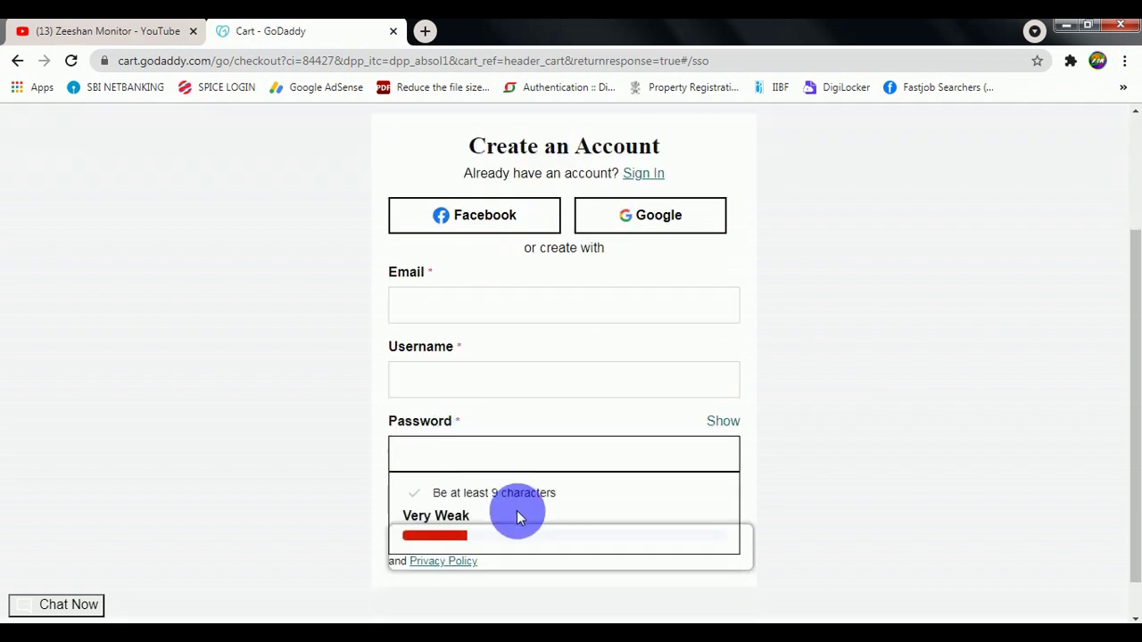
pyautogui.click(319, 466)
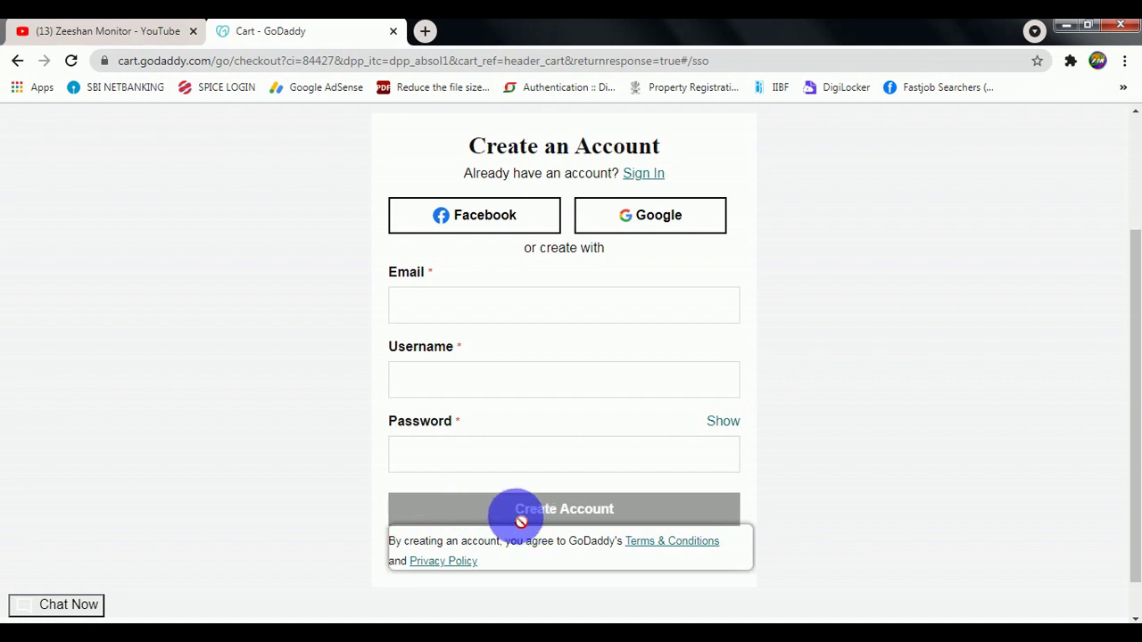
pyautogui.click(513, 520)
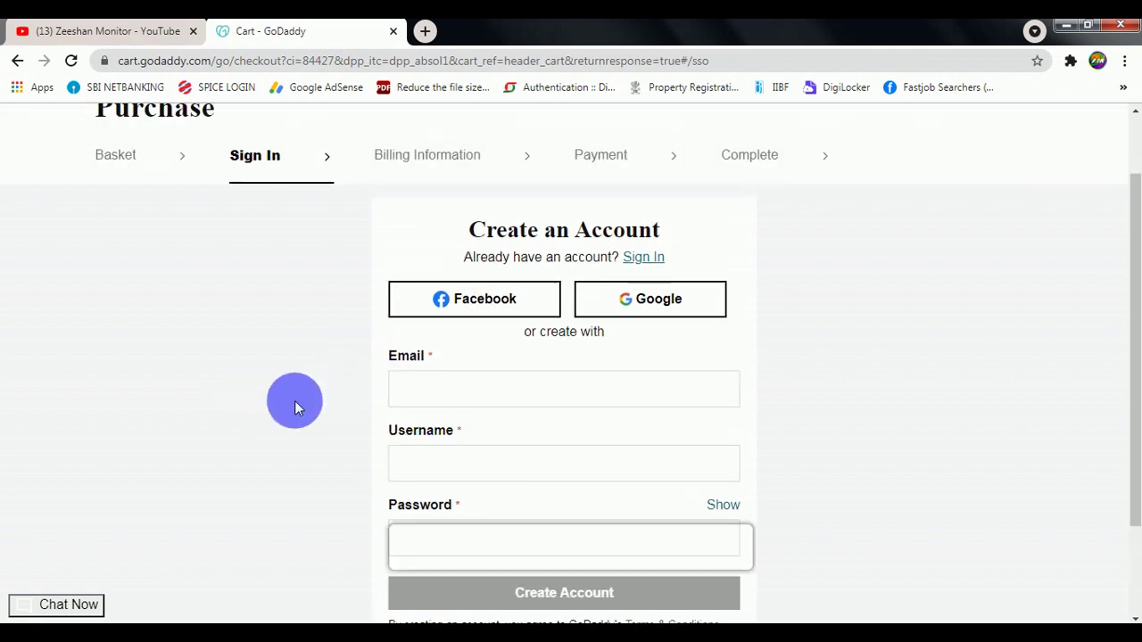
pyautogui.scroll(1, 297, 407)
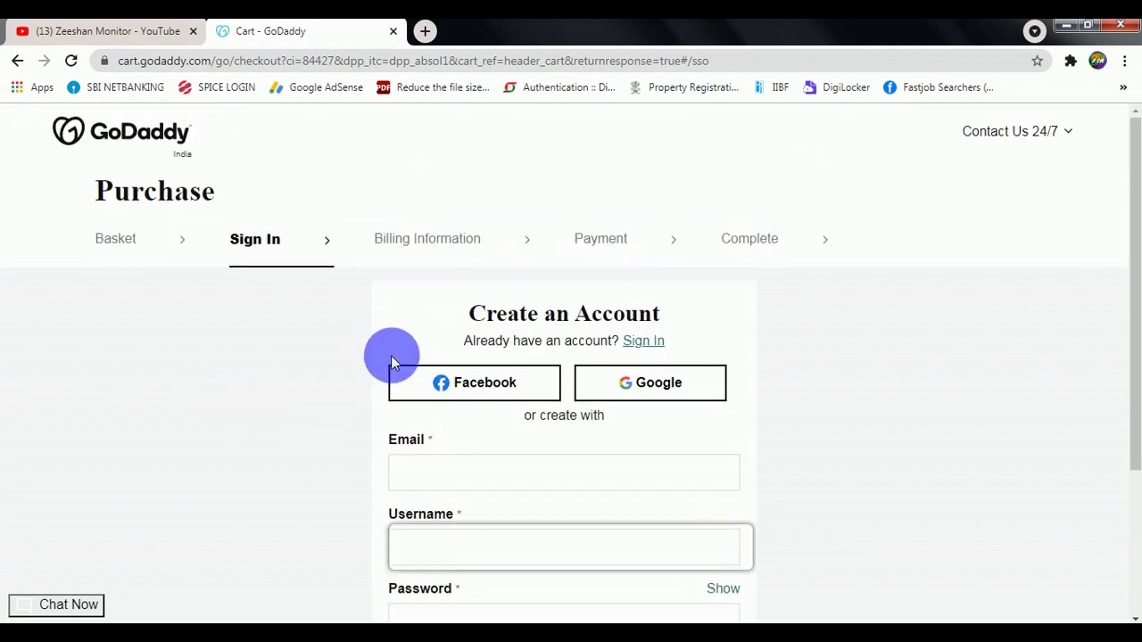
# - Switch to signing in with an existing account and sign in using the account username and password
pyautogui.click(641, 344)
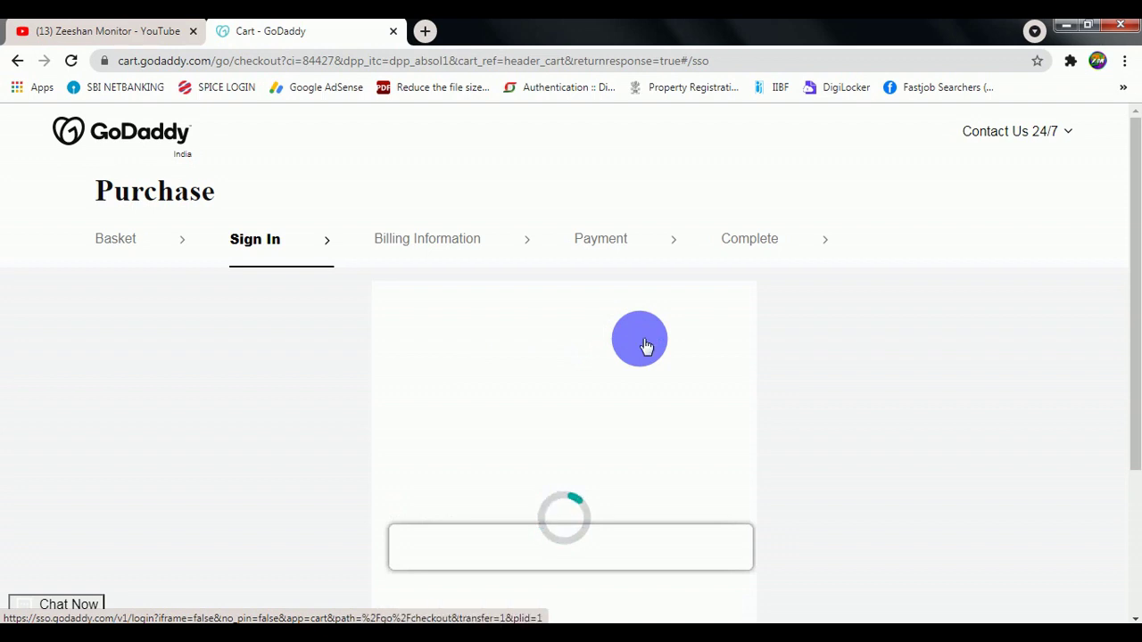
pyautogui.scroll(-1, 643, 344)
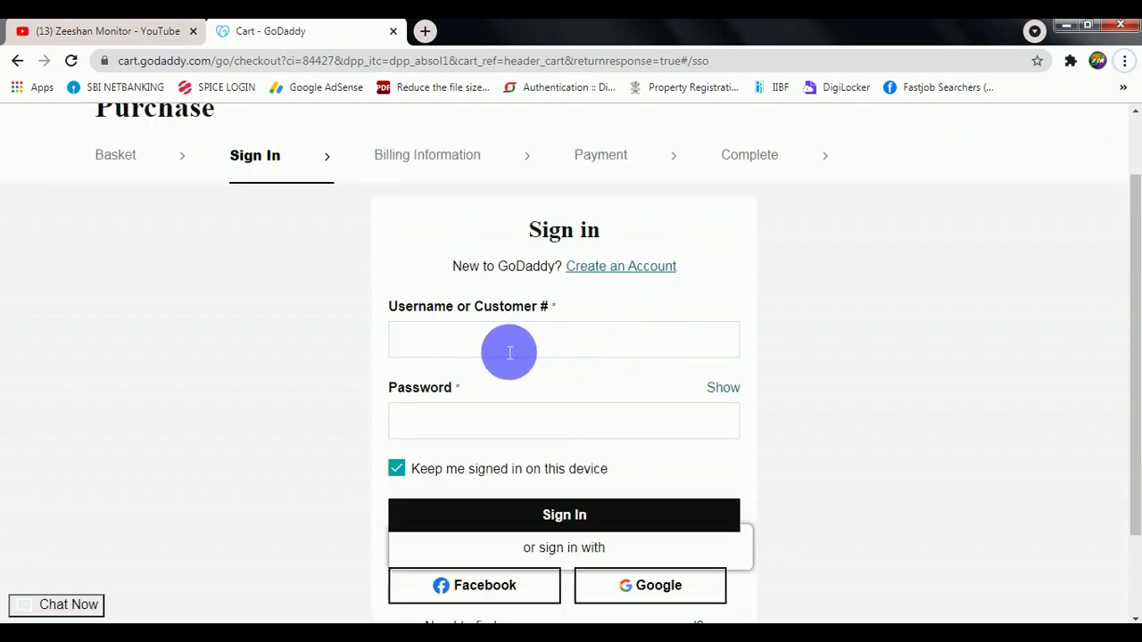
pyautogui.click(507, 351)
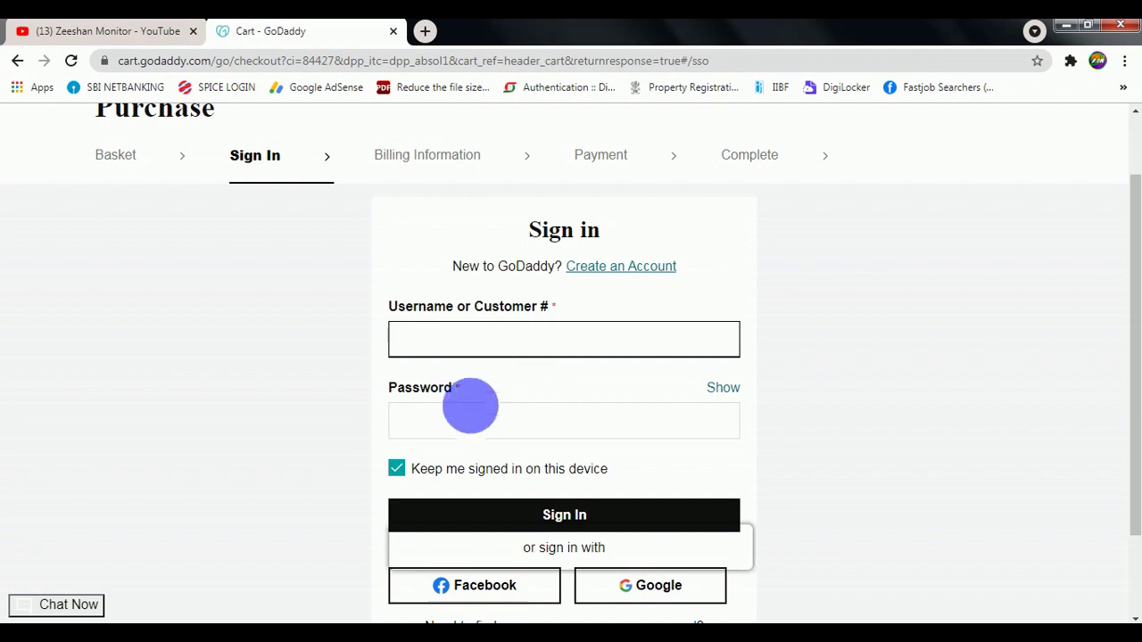
pyautogui.click(467, 420)
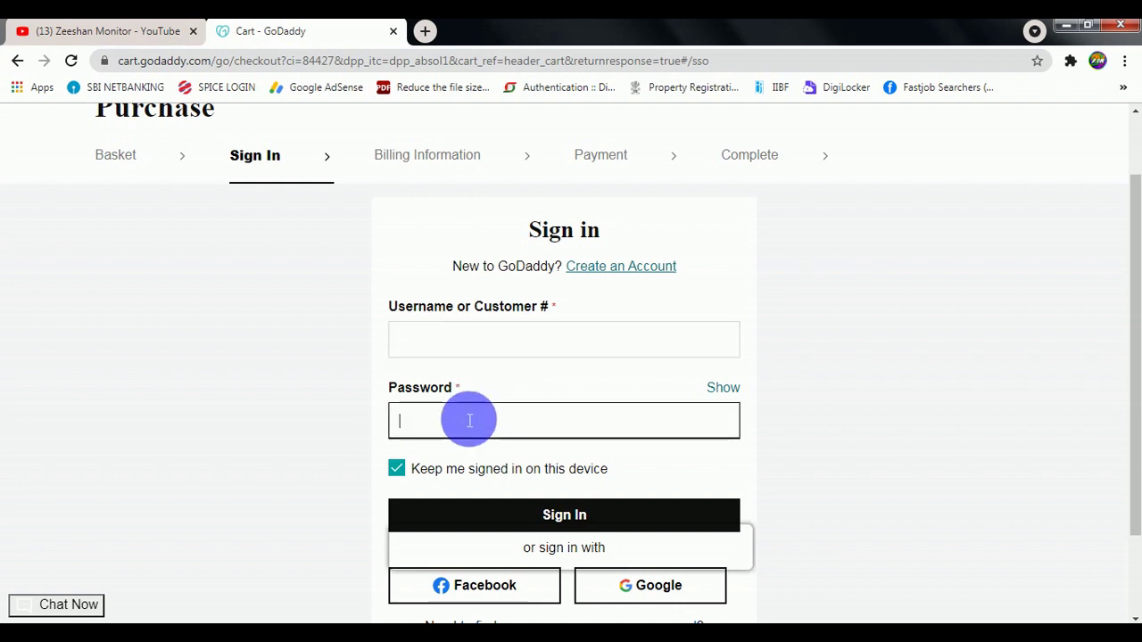
pyautogui.click(564, 516)
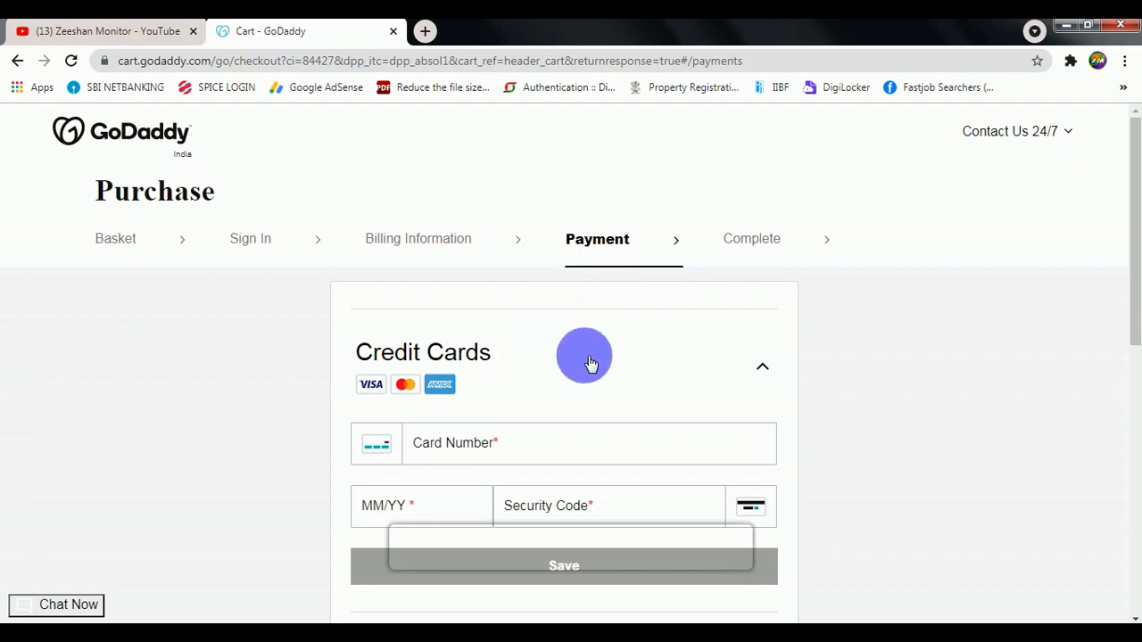
# - Choose Net Banking as the payment method for the order and save it
pyautogui.scroll(-5, 484, 371)
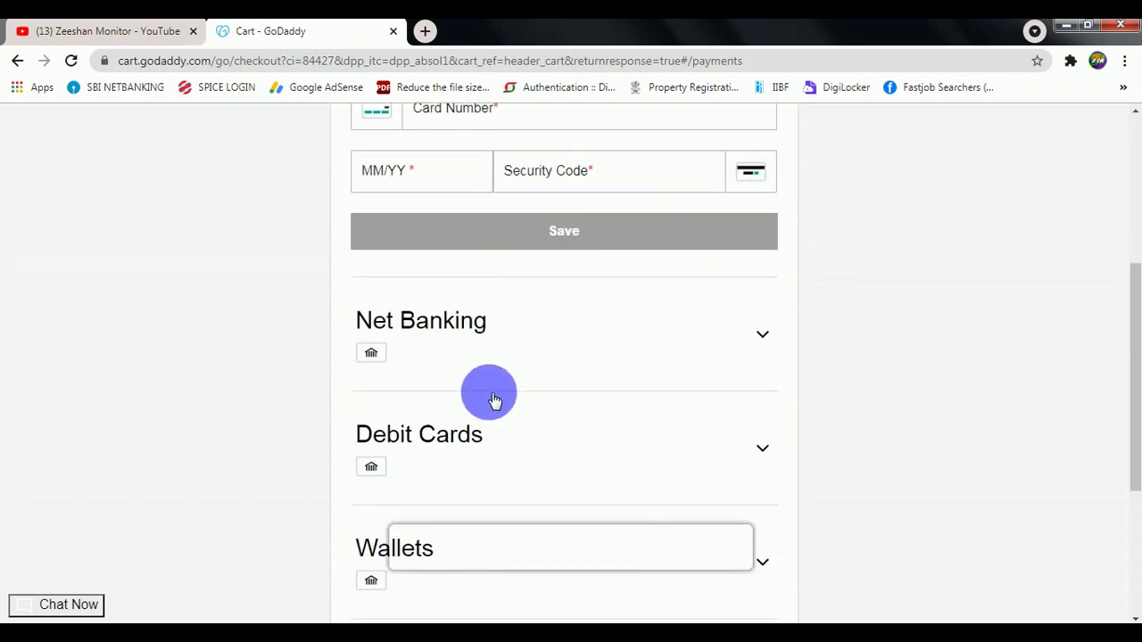
pyautogui.scroll(-2, 395, 434)
pyautogui.scroll(2, 395, 434)
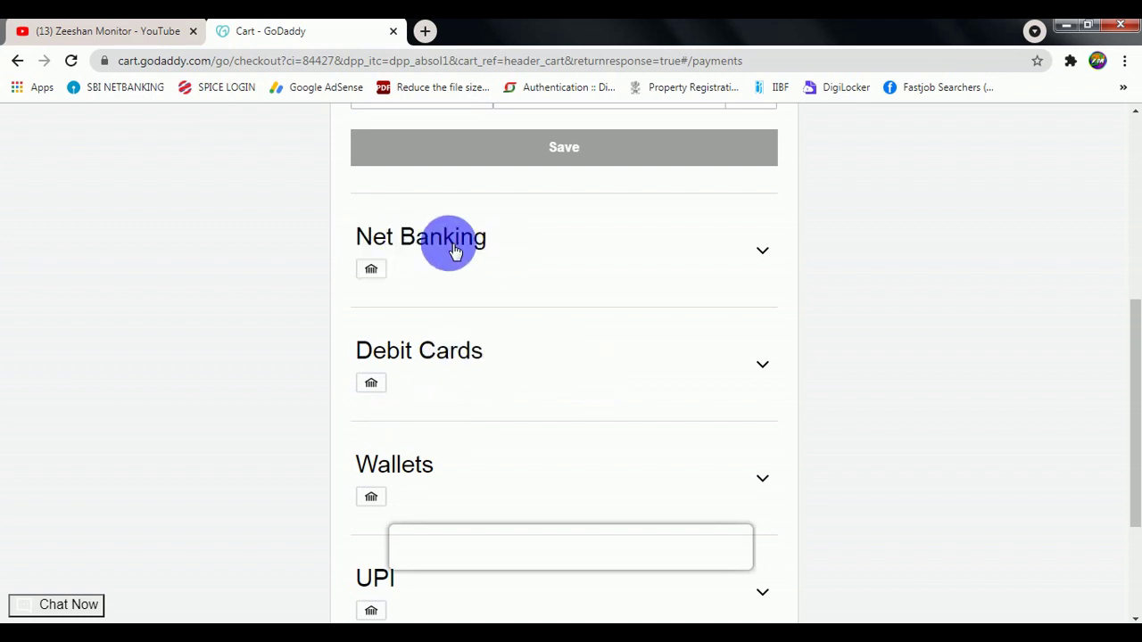
pyautogui.click(454, 252)
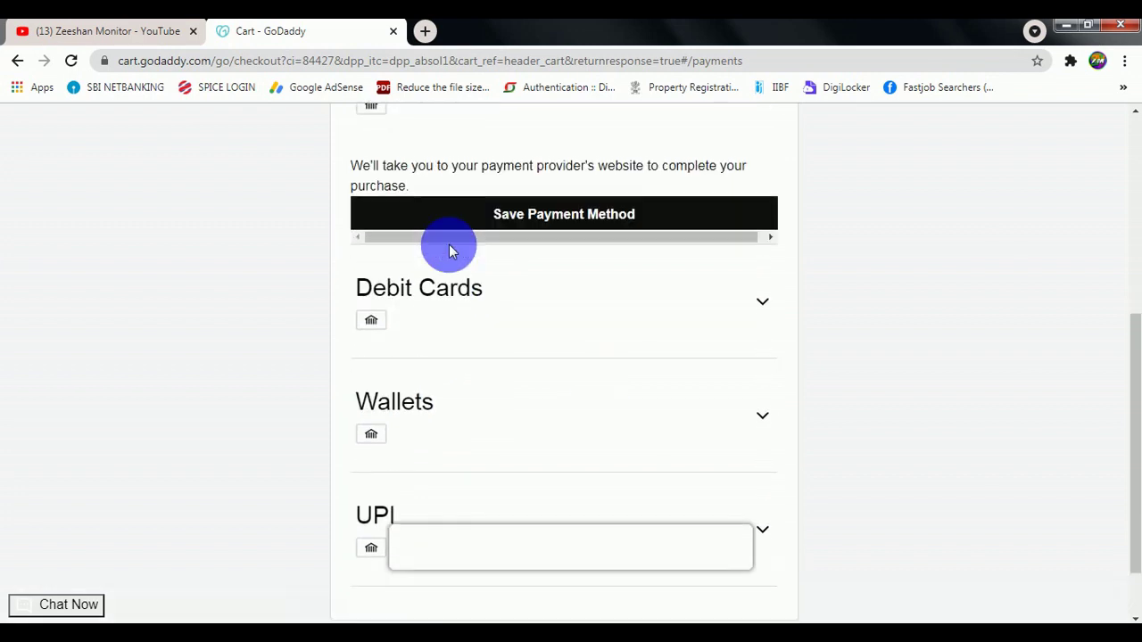
pyautogui.click(533, 215)
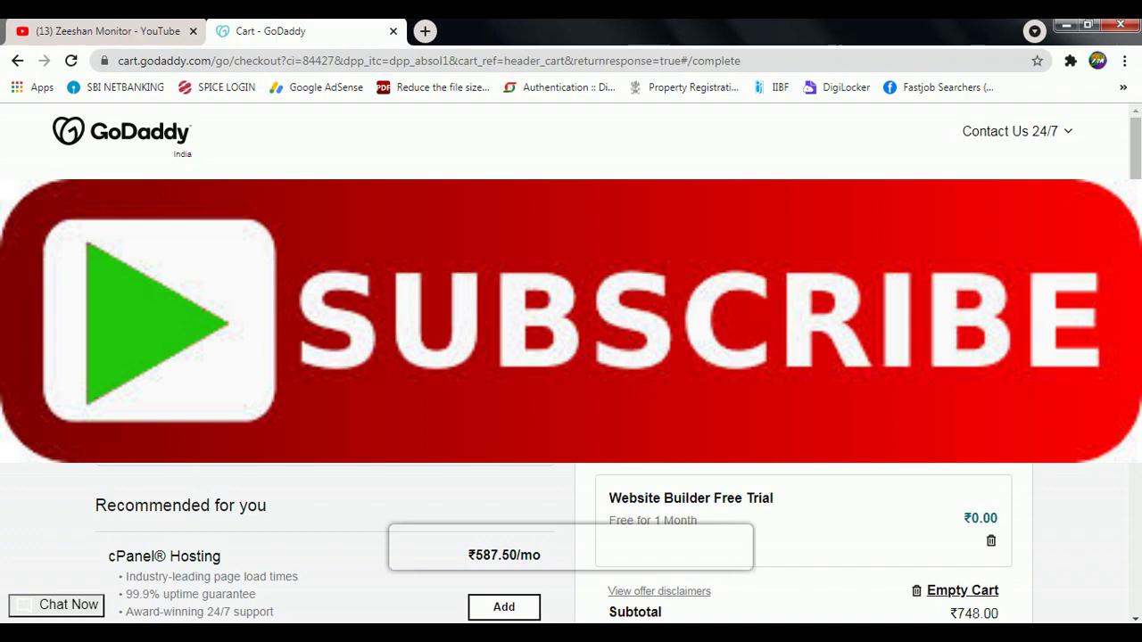
# - Review the order total, turn off auto-renewal for all products on the order and complete the purchase
pyautogui.scroll(-2, 571, 357)
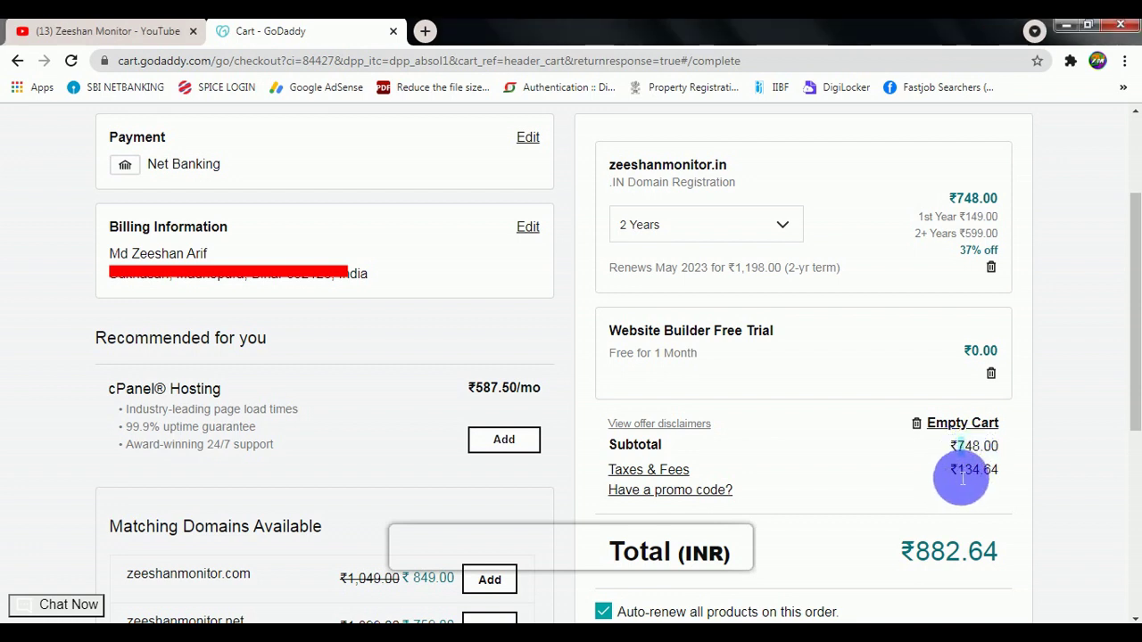
pyautogui.moveTo(920, 550); pyautogui.dragTo(990, 555)
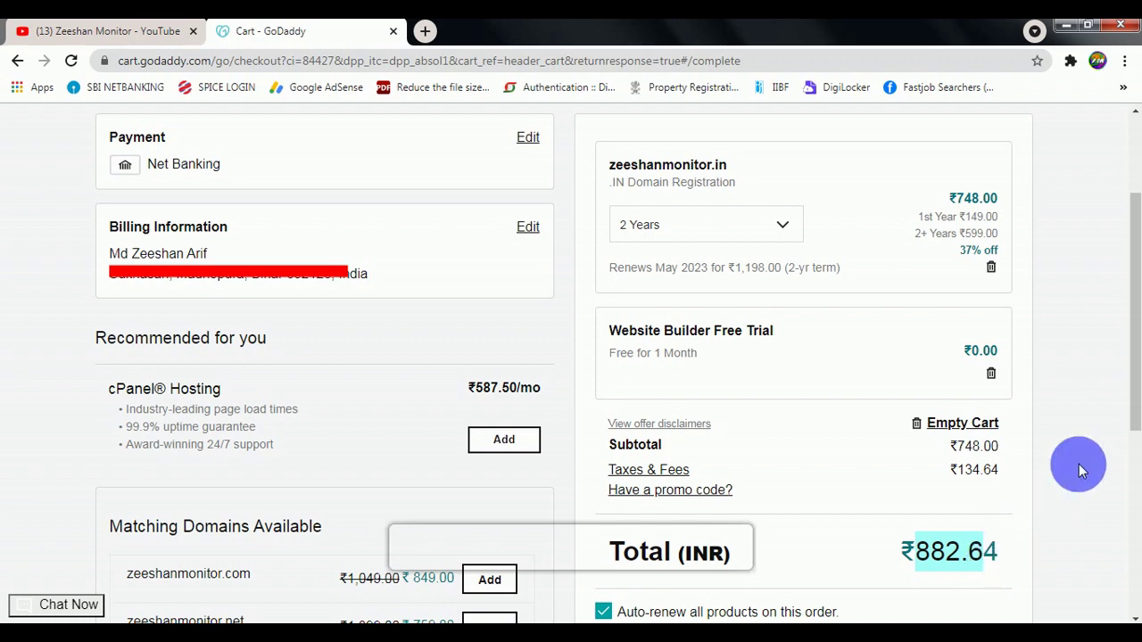
pyautogui.scroll(-3, 650, 434)
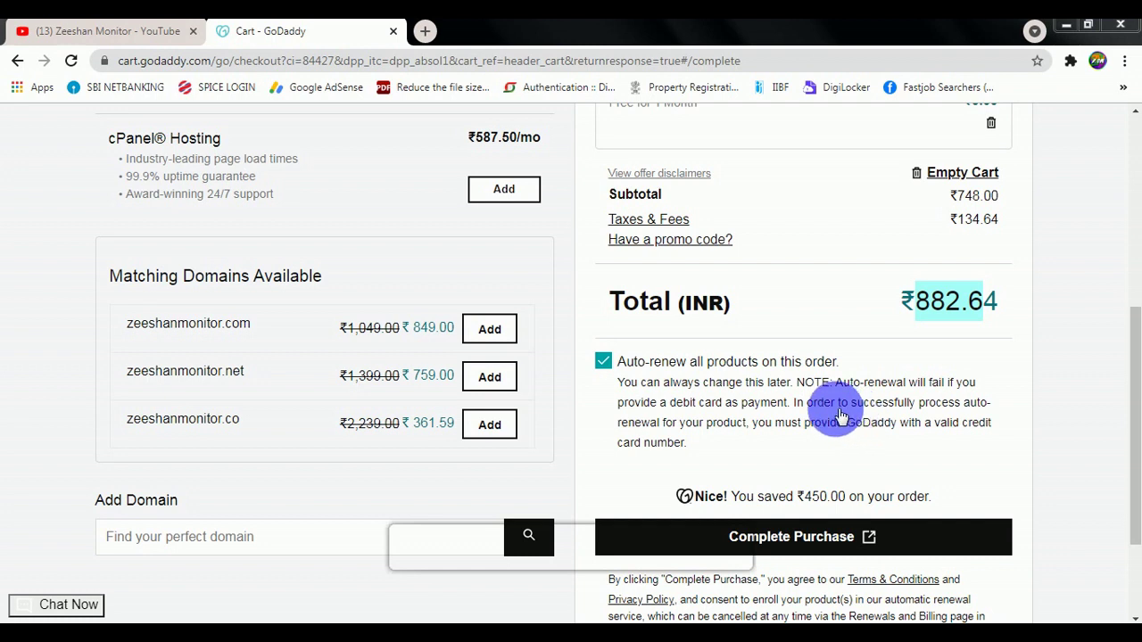
pyautogui.click(826, 348)
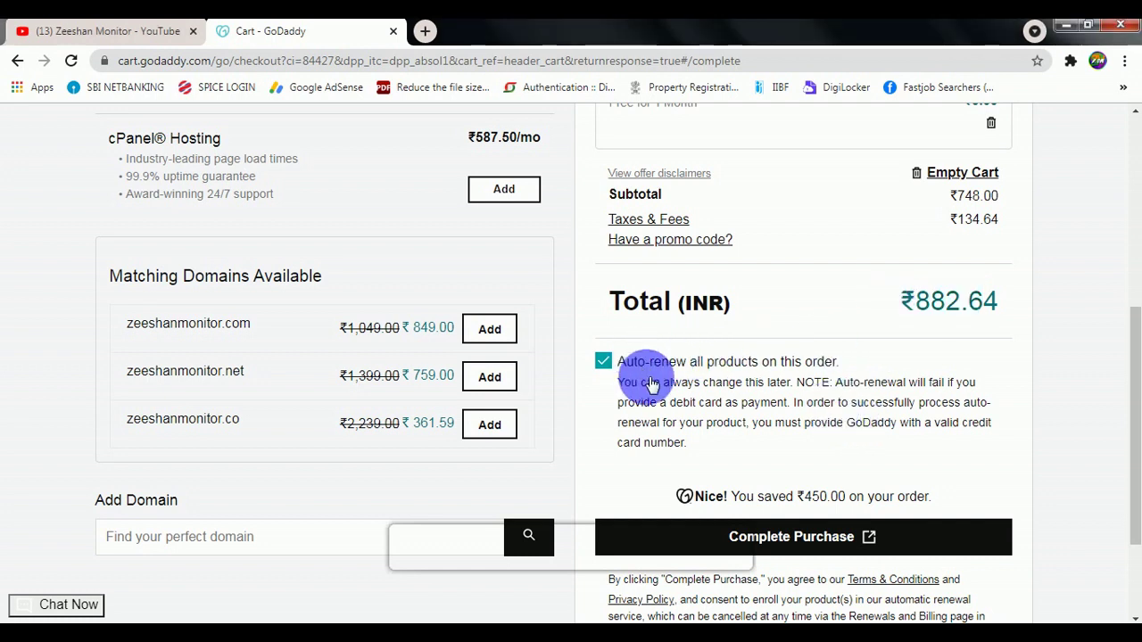
pyautogui.click(612, 362)
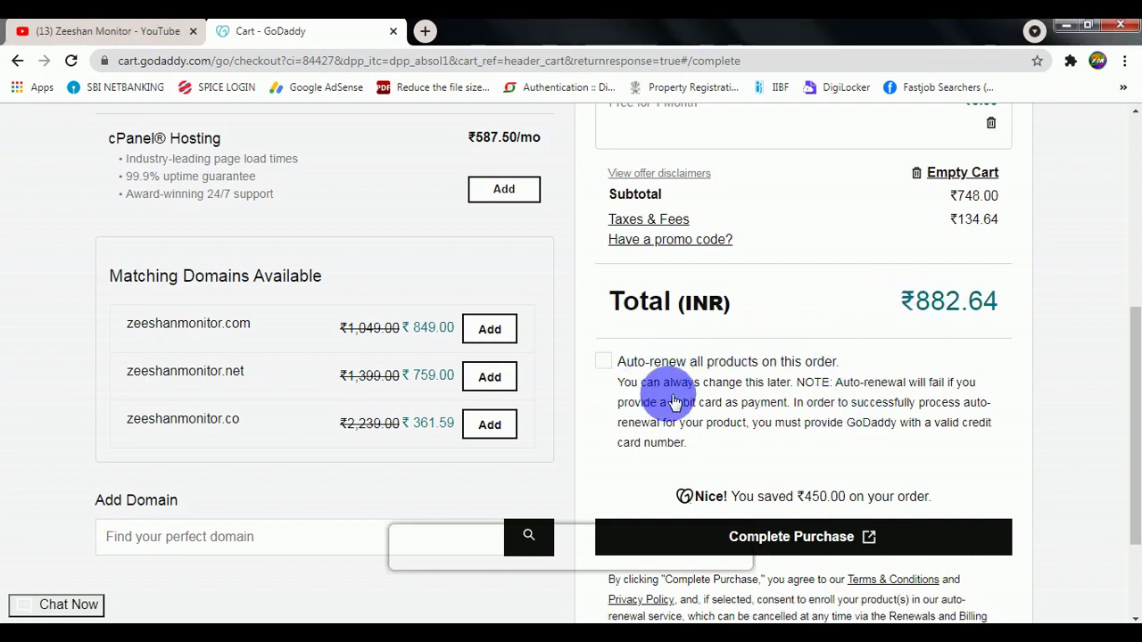
pyautogui.click(803, 540)
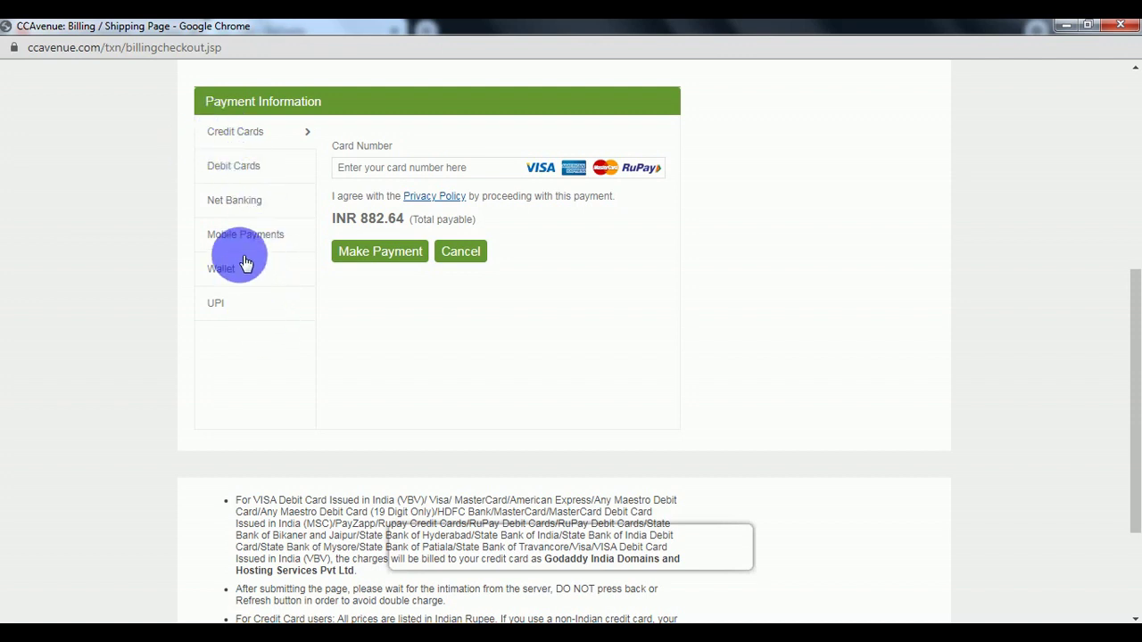
# - Select UPI on the payment page and pay for the order by QR code
pyautogui.click(277, 303)
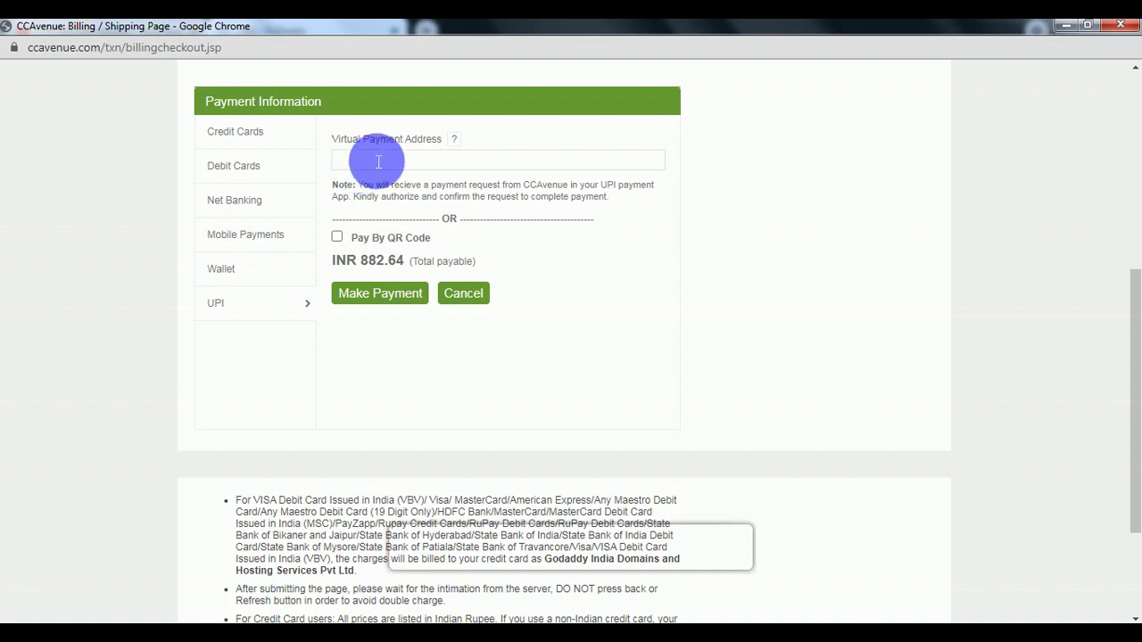
pyautogui.click(336, 238)
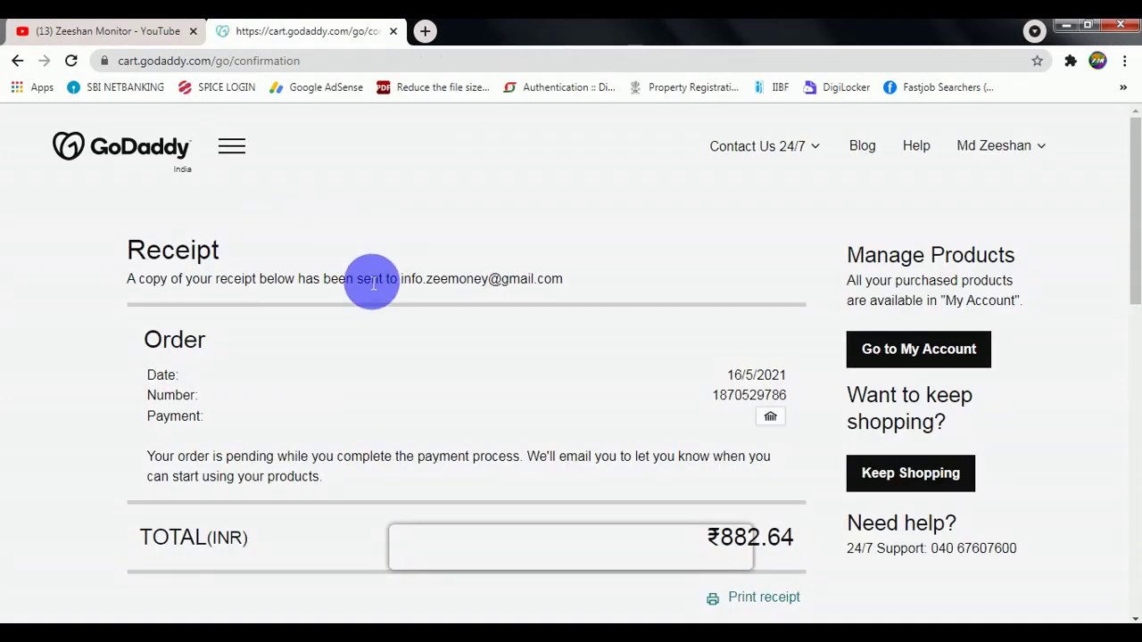
# - Open the account's product list and look over the entries and setup options for the newly bought zeeshanmonitor.in domain
pyautogui.click(883, 361)
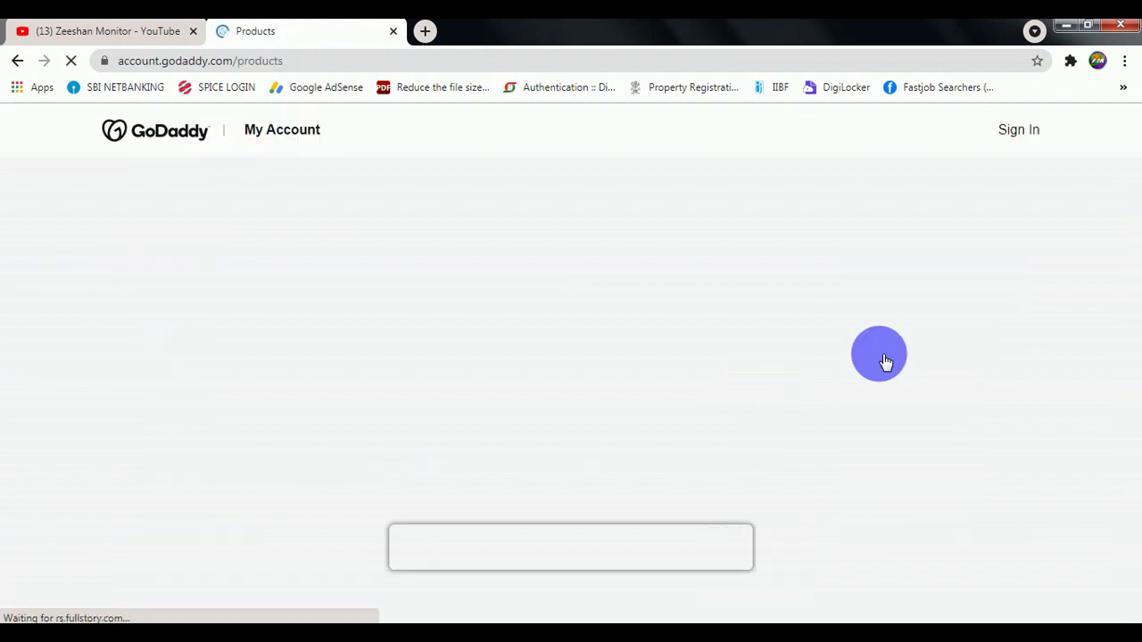
pyautogui.scroll(-3, 592, 321)
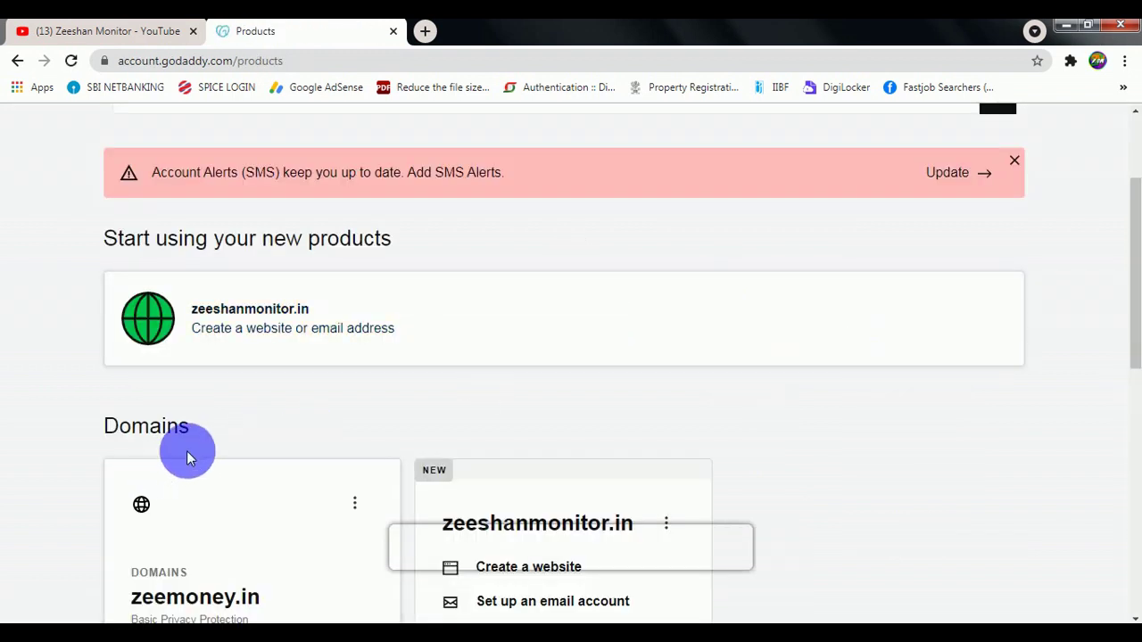
pyautogui.scroll(-1, 446, 491)
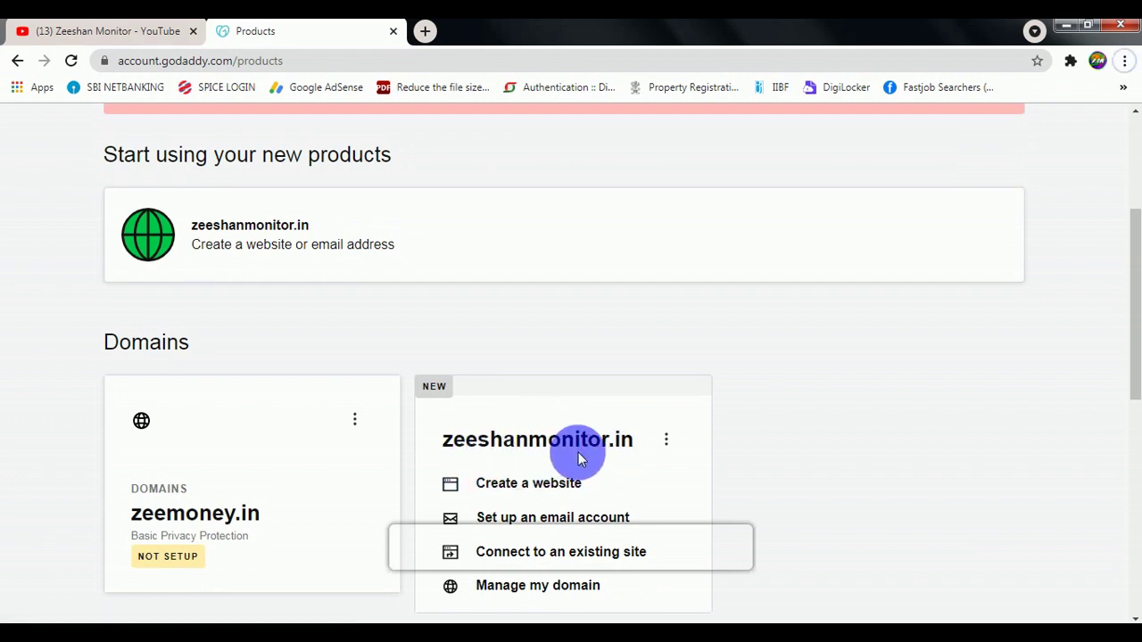
pyautogui.scroll(-4, 579, 453)
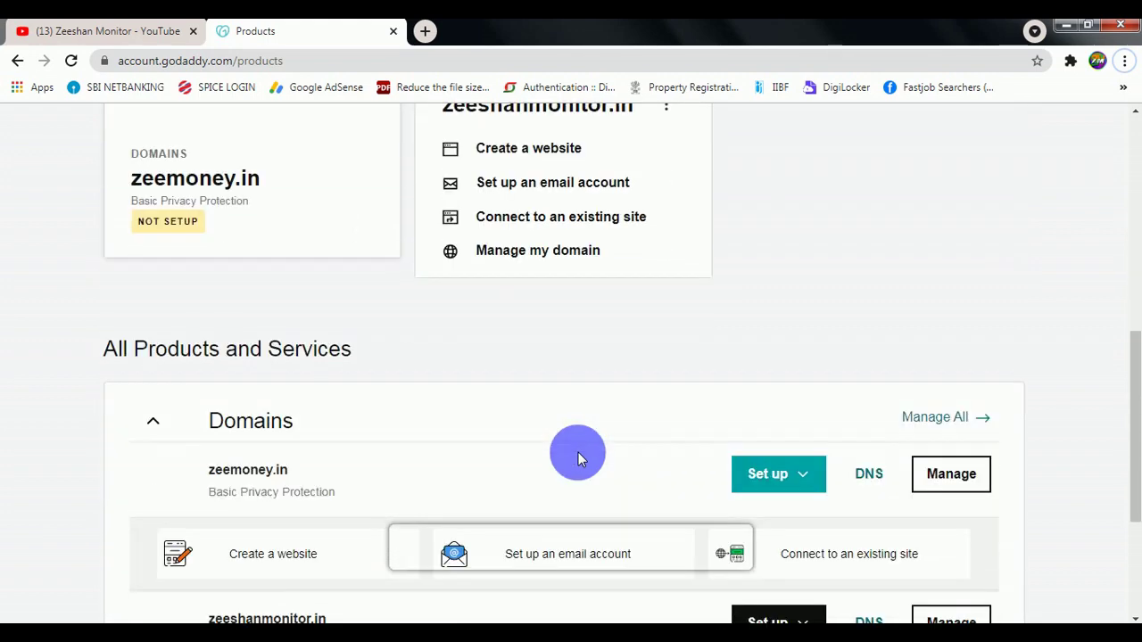
pyautogui.scroll(6, 578, 453)
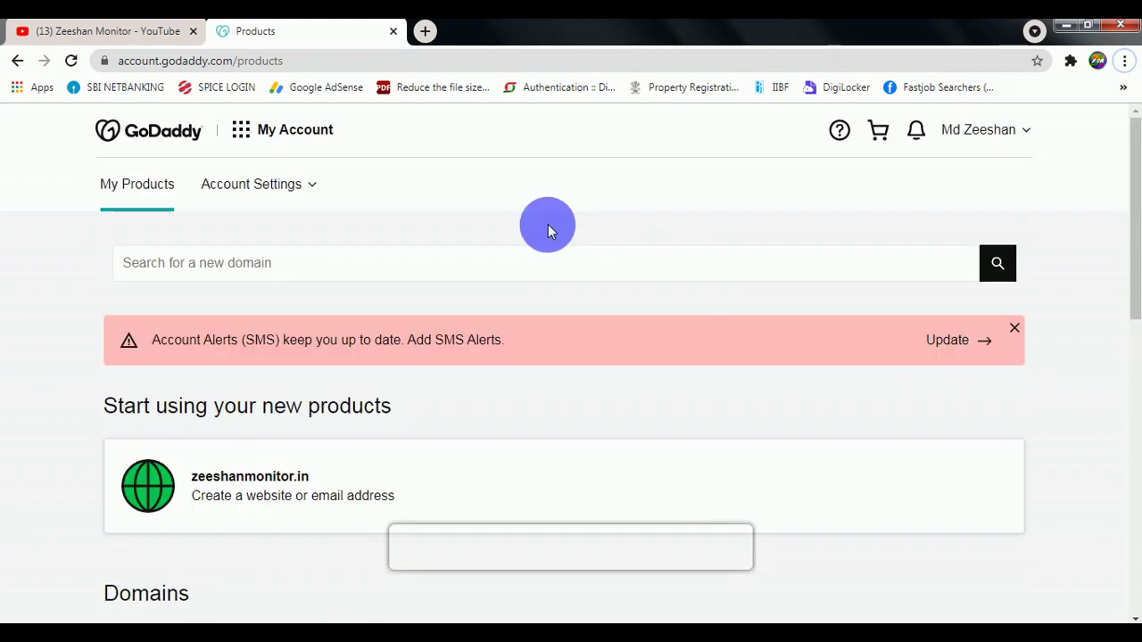
# - Open freehosting.com in a new browser tab and start signing up for the free web hosting package
pyautogui.click(426, 33)
pyautogui.write('freehosting.com')
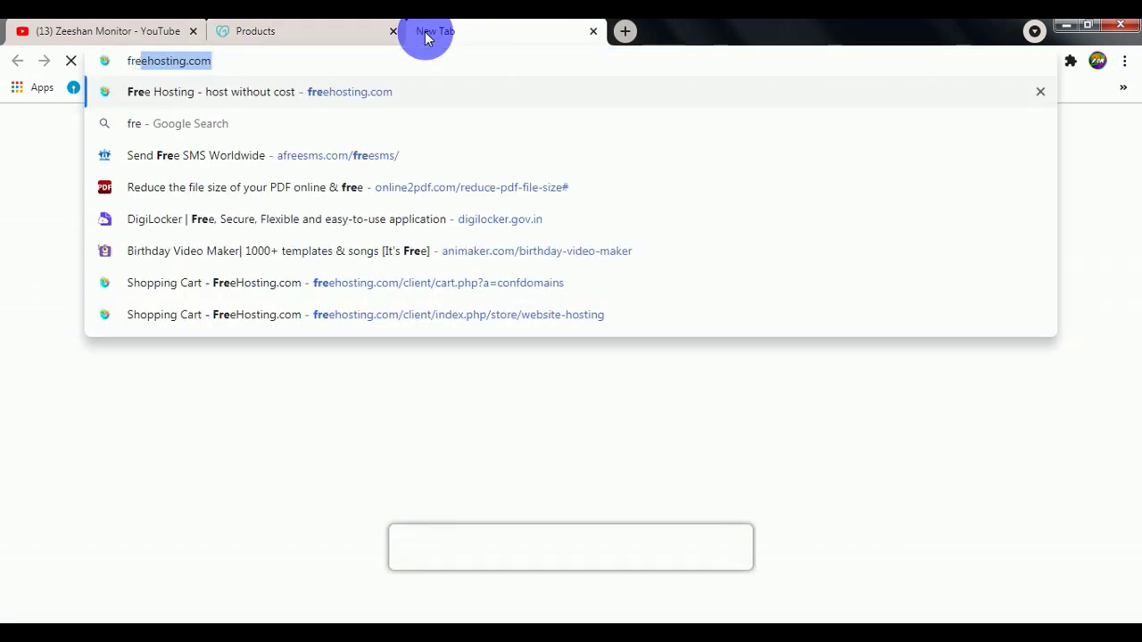
pyautogui.press('Return')
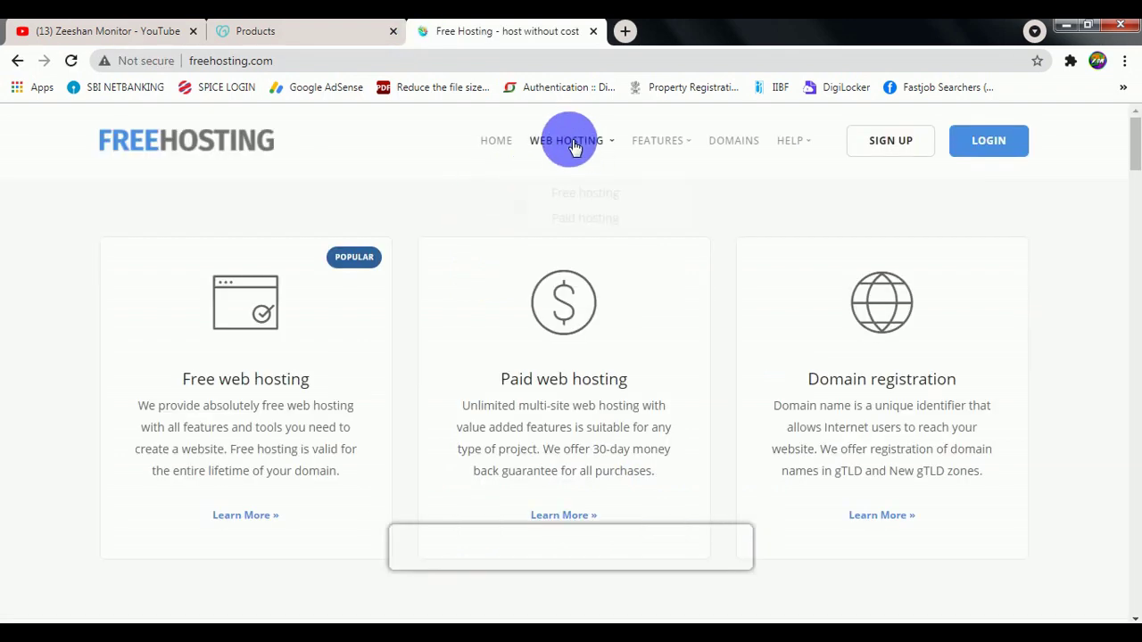
pyautogui.click(586, 193)
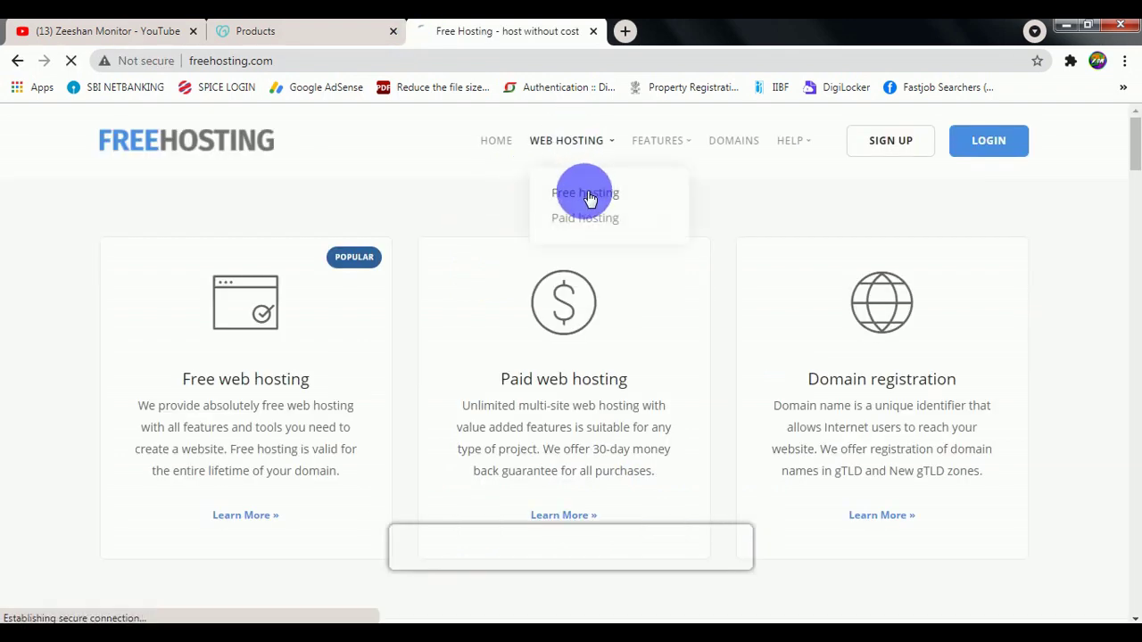
pyautogui.scroll(-2, 585, 190)
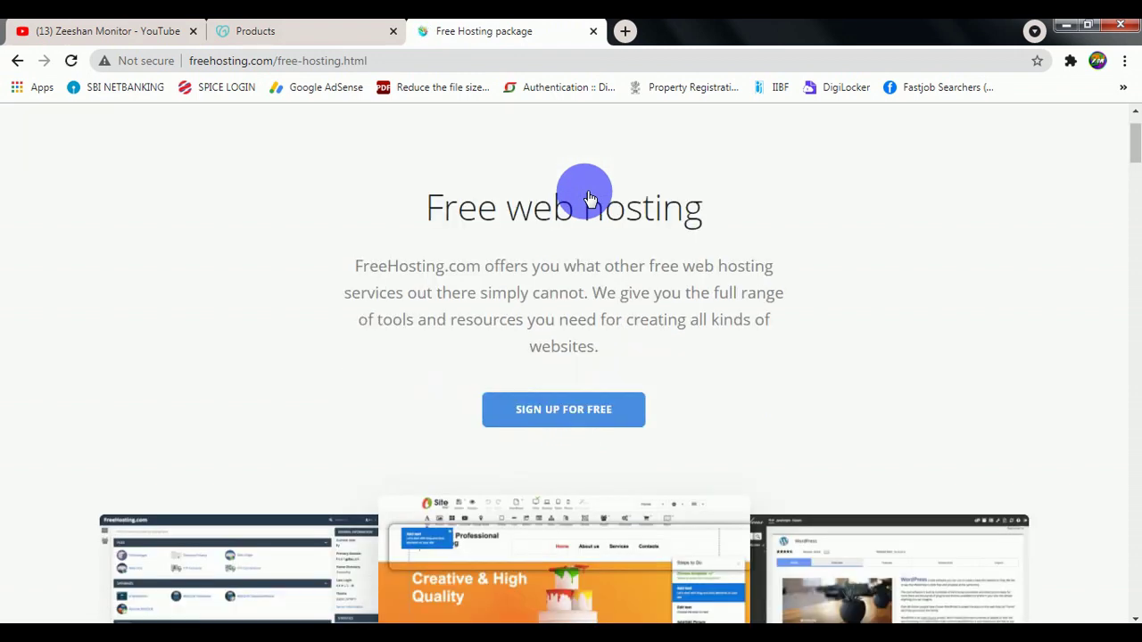
pyautogui.click(556, 327)
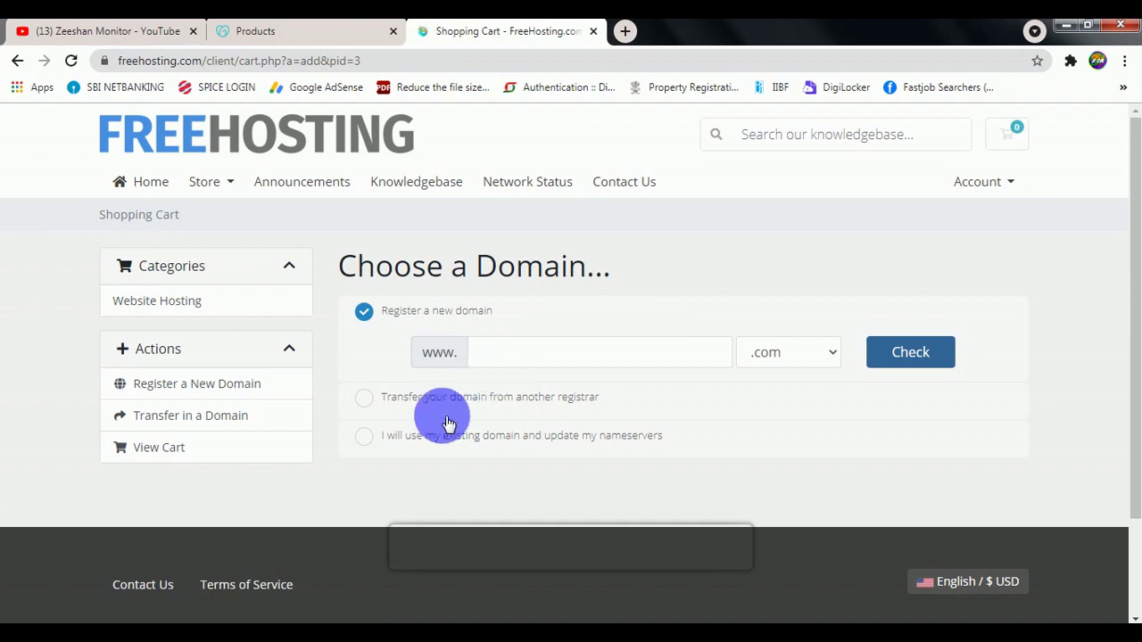
# - Choose to use an existing domain with updated nameservers and submit zeeshanmonitor.in for the hosting order
pyautogui.click(364, 439)
pyautogui.click(525, 442)
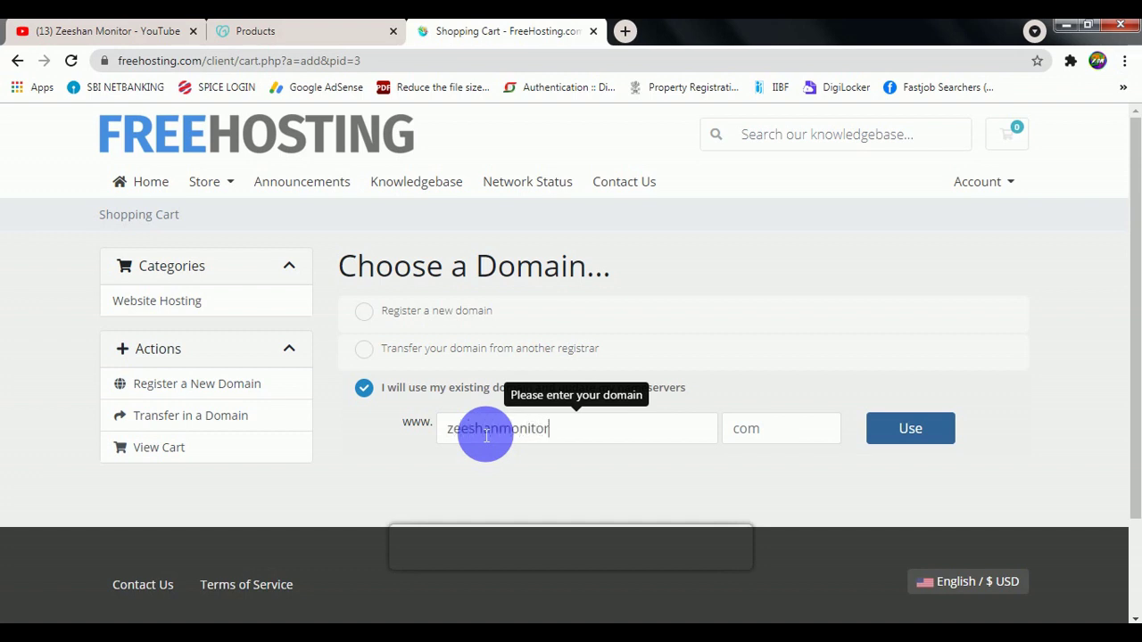
pyautogui.click(778, 437)
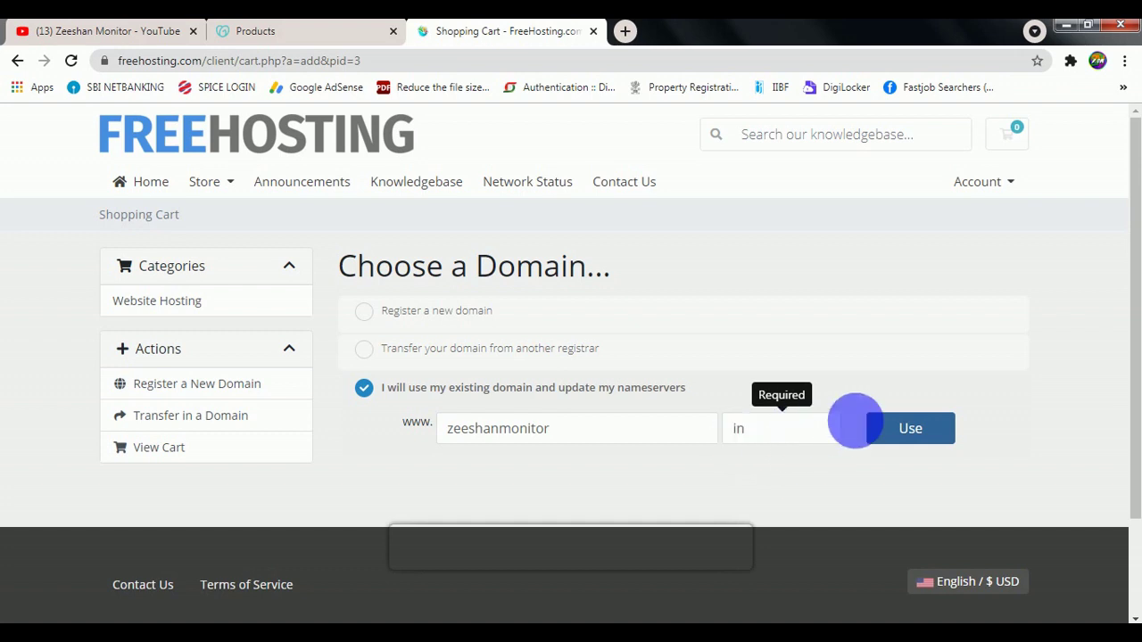
pyautogui.click(898, 428)
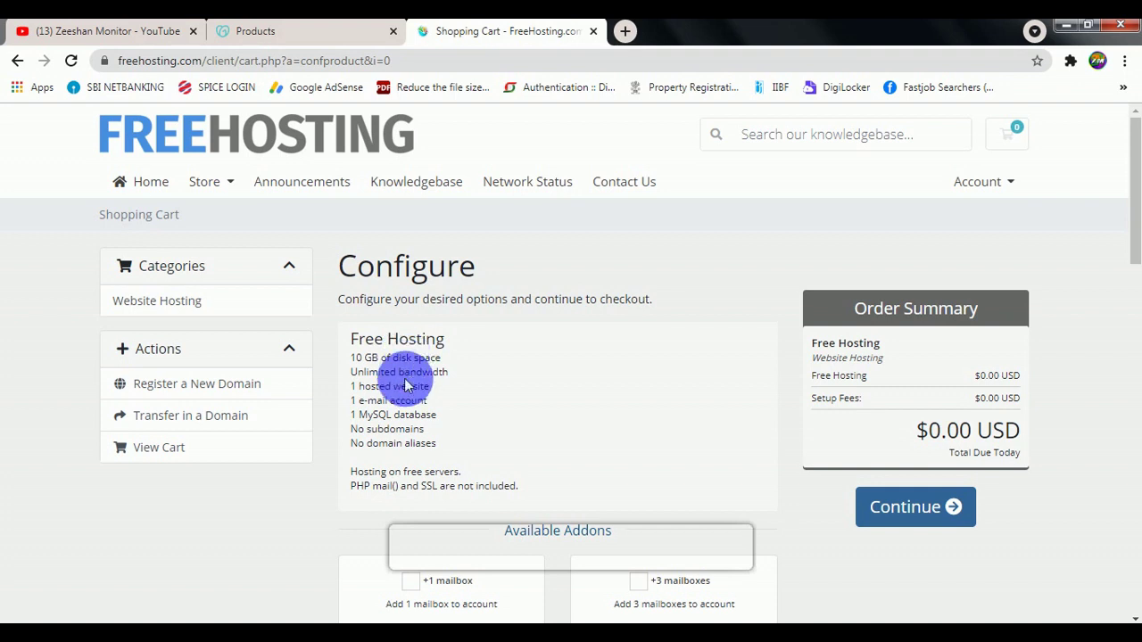
# - Review the Free Hosting package and its order summary, continue without any add-ons and proceed to checkout
pyautogui.scroll(-1, 406, 385)
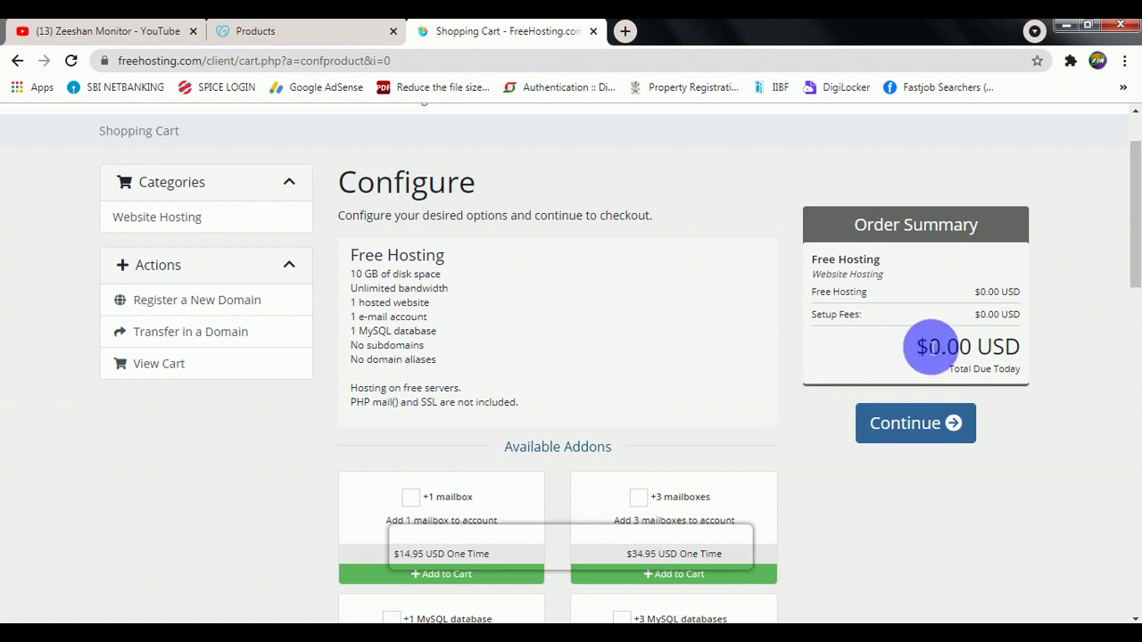
pyautogui.moveTo(917, 348); pyautogui.dragTo(951, 346)
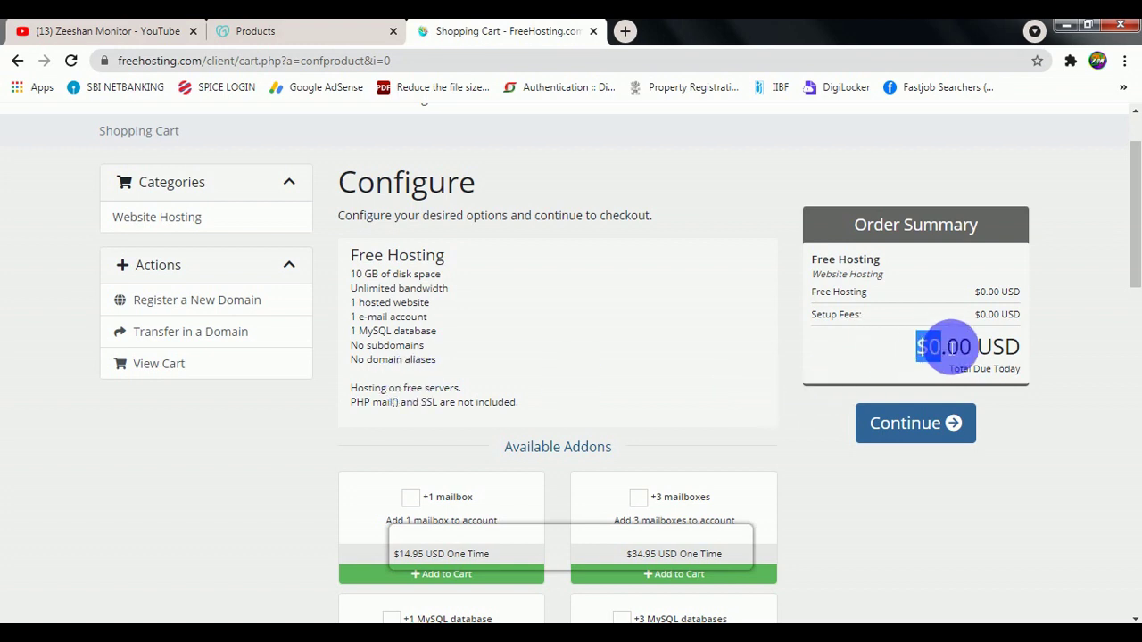
pyautogui.scroll(-1, 874, 362)
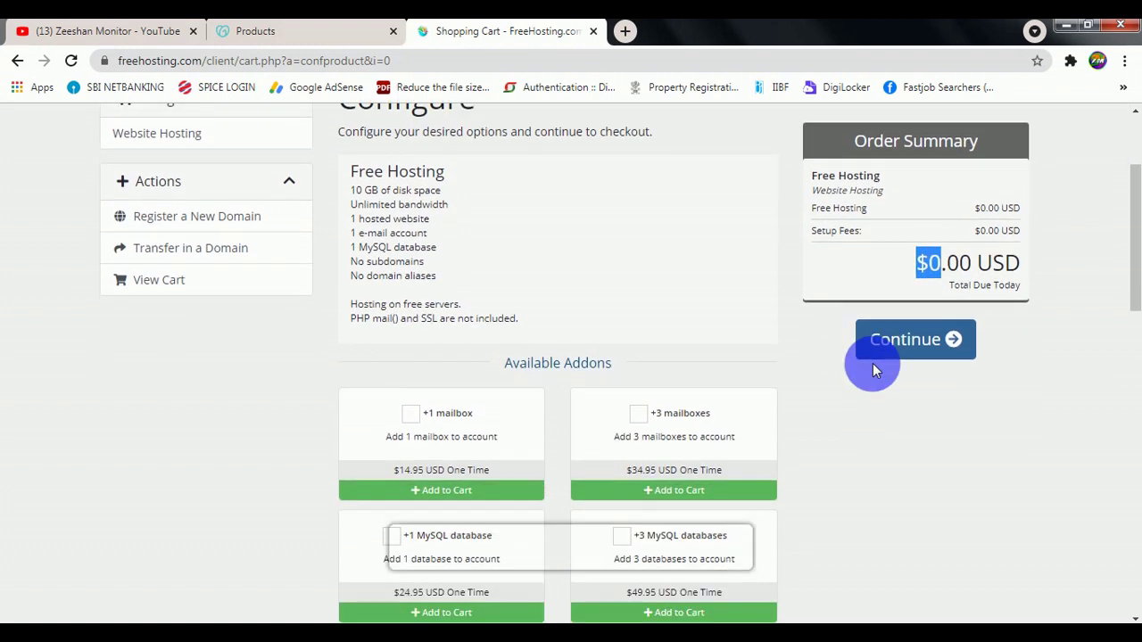
pyautogui.scroll(1, 873, 363)
pyautogui.click(941, 424)
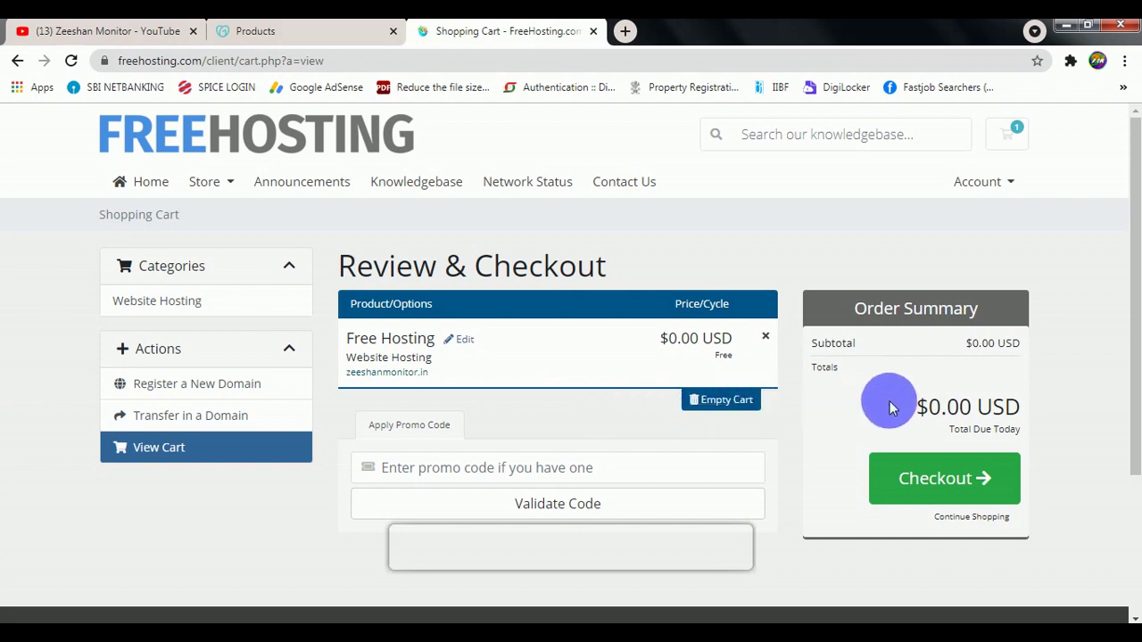
pyautogui.scroll(-2, 859, 466)
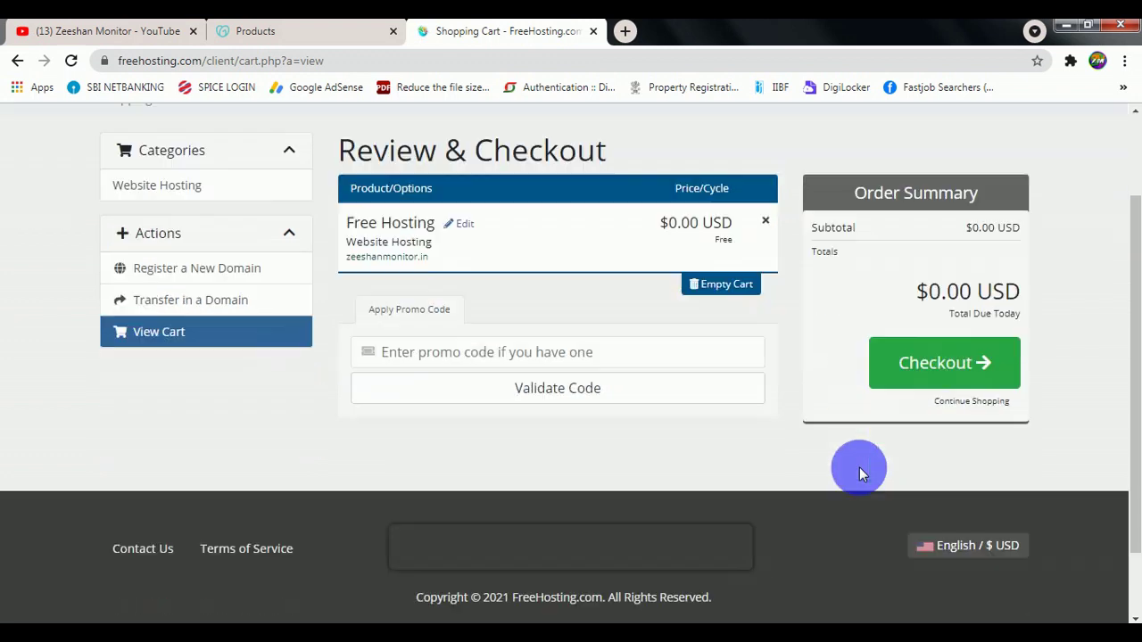
pyautogui.click(968, 321)
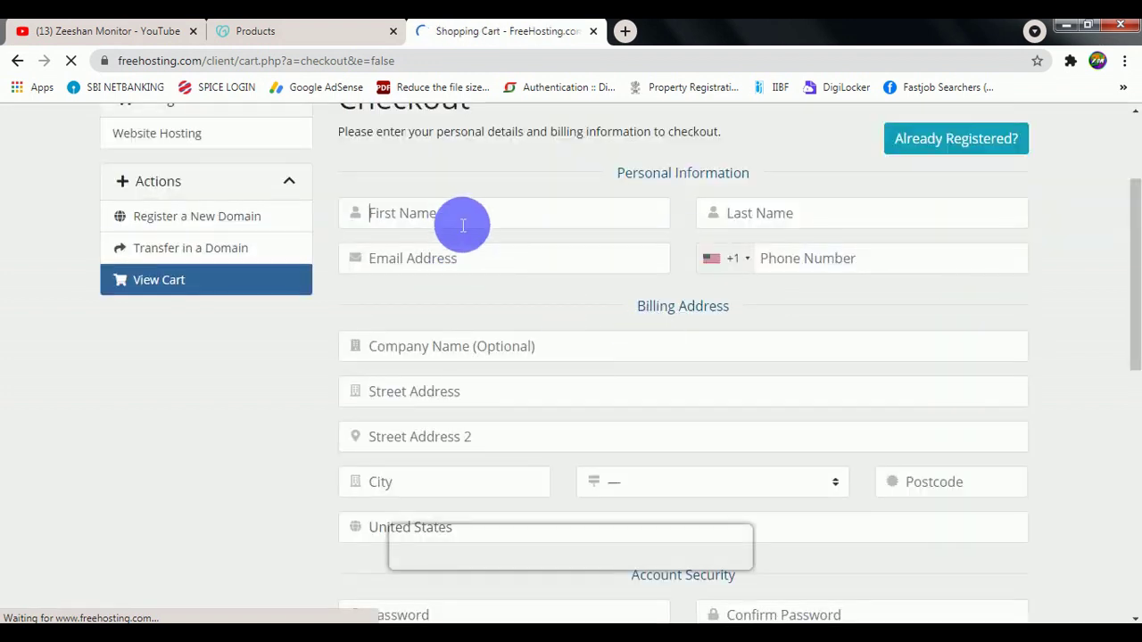
# - Go through the personal and billing form, choose None as the payment method, accept the Terms of Service and complete the order
pyautogui.click(527, 258)
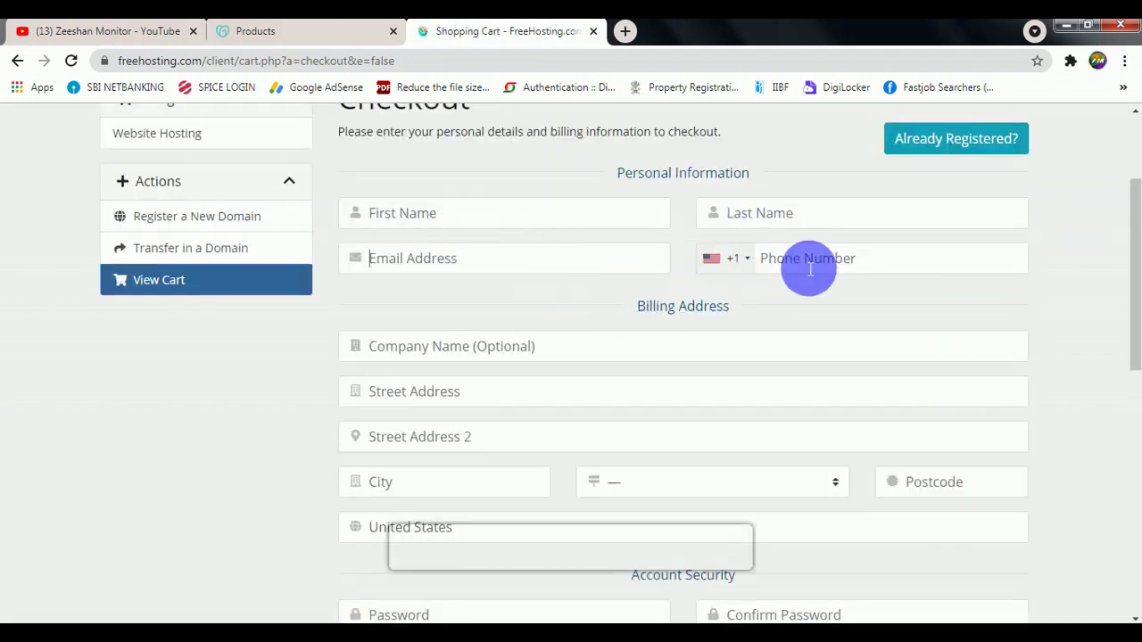
pyautogui.scroll(-1, 625, 294)
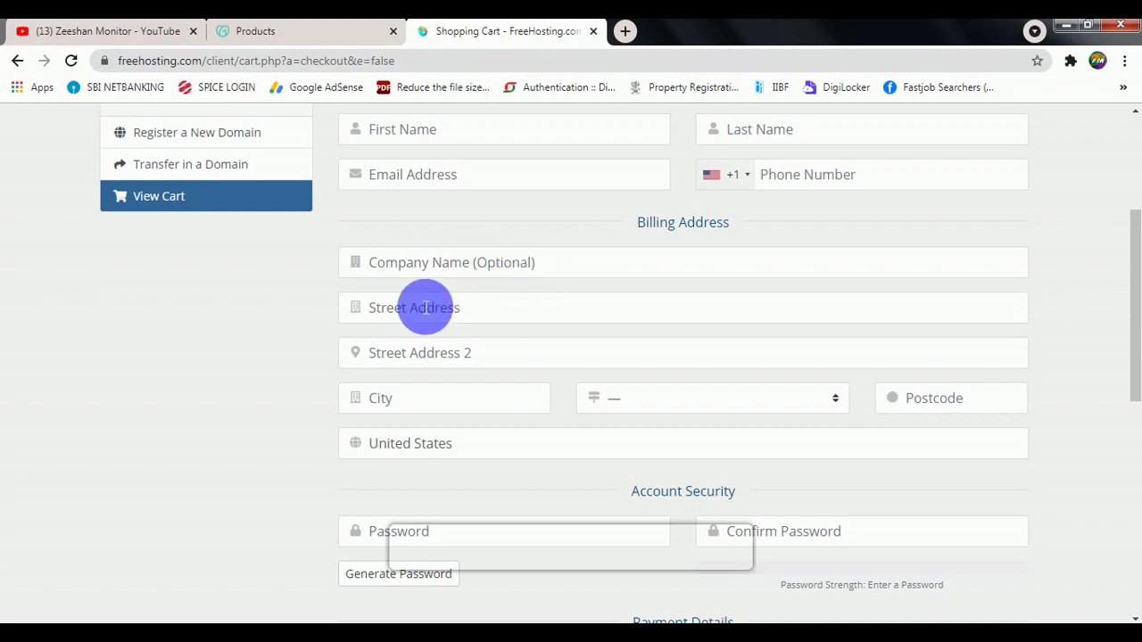
pyautogui.scroll(-2, 705, 457)
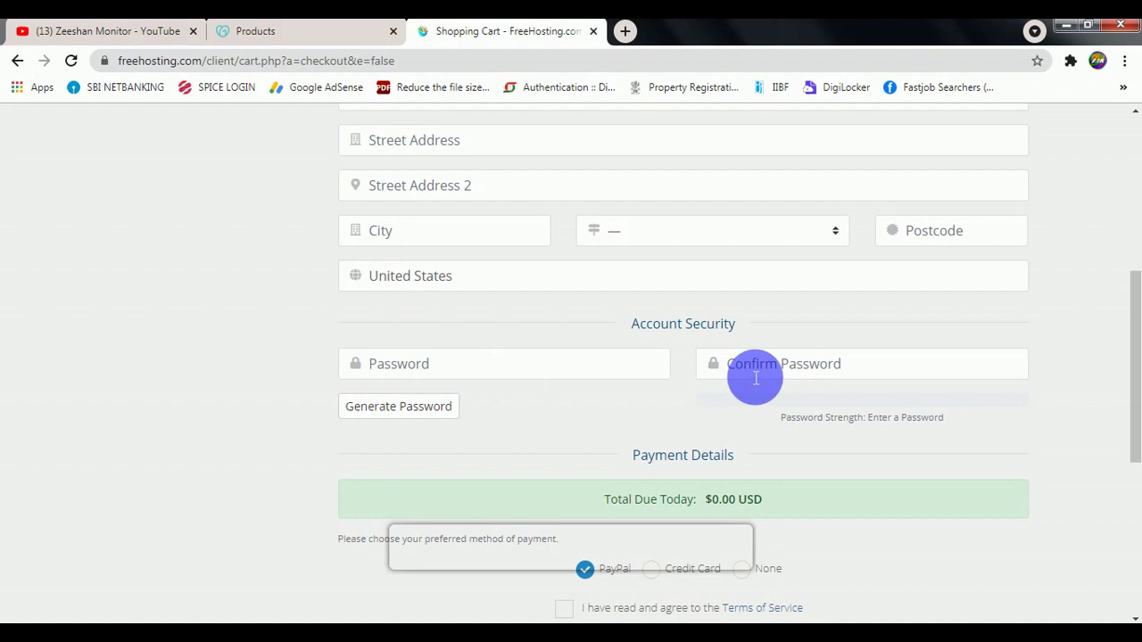
pyautogui.scroll(-1, 771, 373)
pyautogui.scroll(-1, 771, 373)
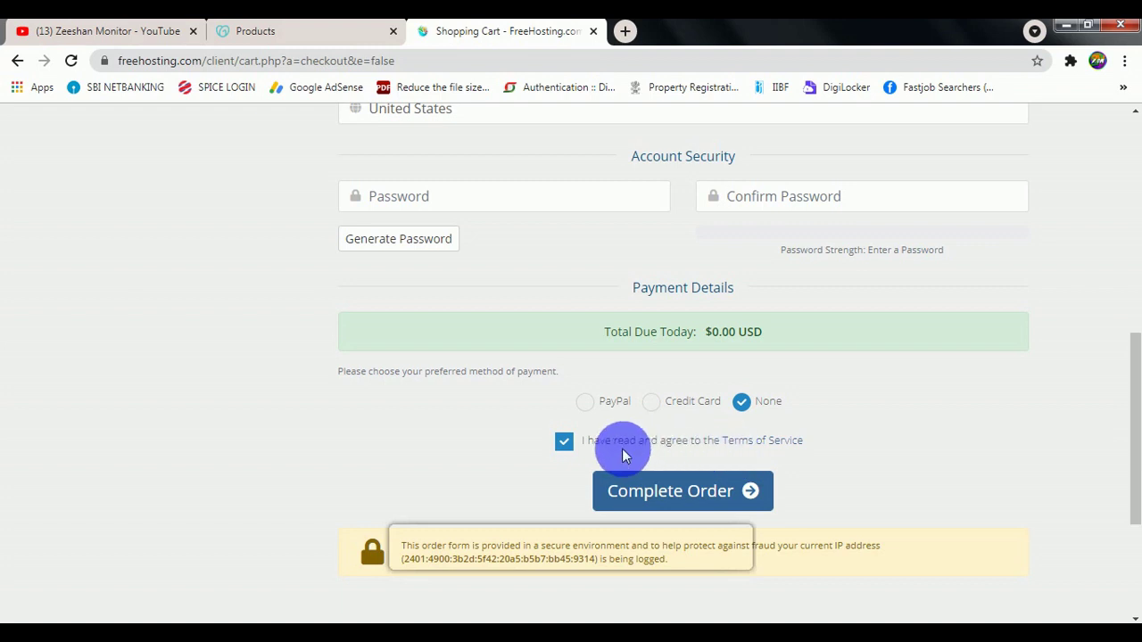
pyautogui.click(683, 492)
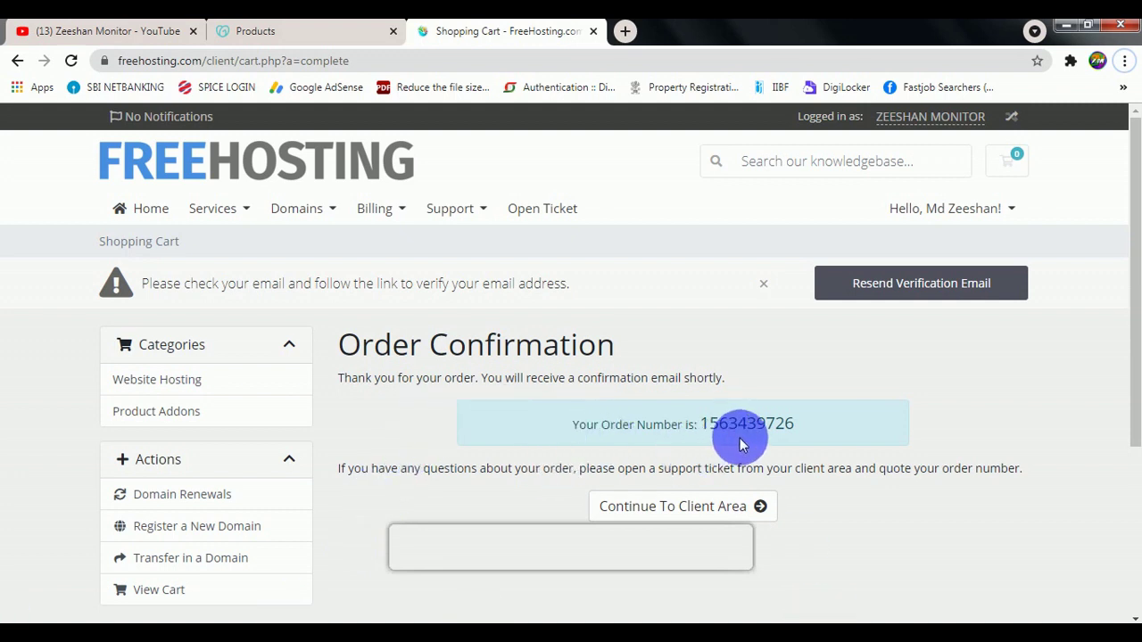
# - Open the Gmail inbox in a new tab and verify the email address through FreeHosting's Email Address Verification message
pyautogui.click(624, 30)
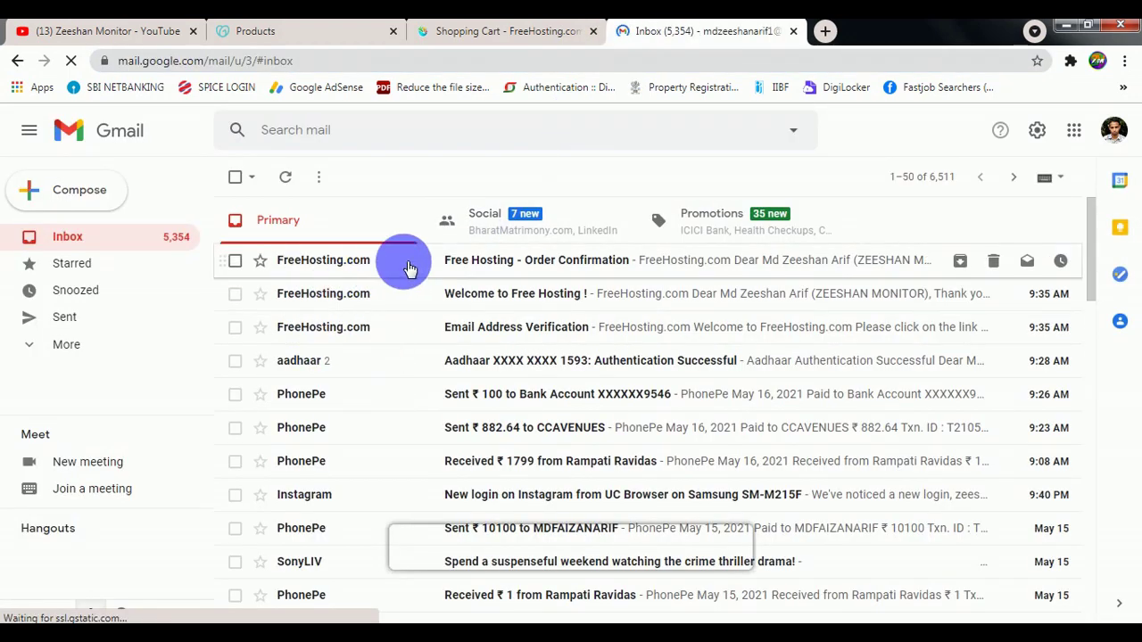
pyautogui.click(472, 338)
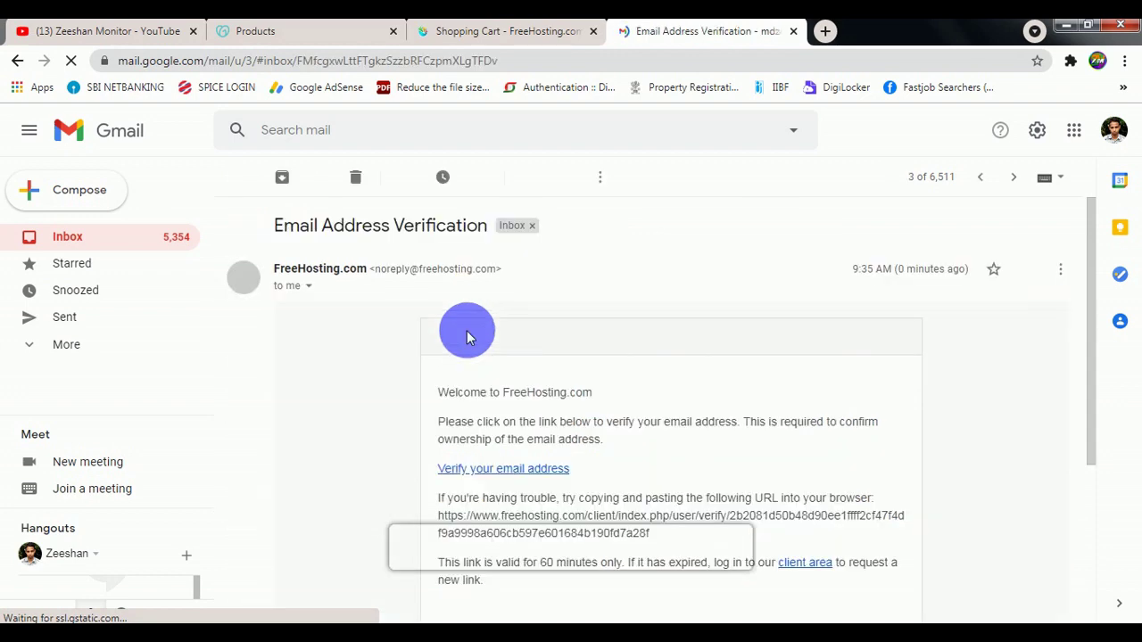
pyautogui.scroll(-1, 467, 337)
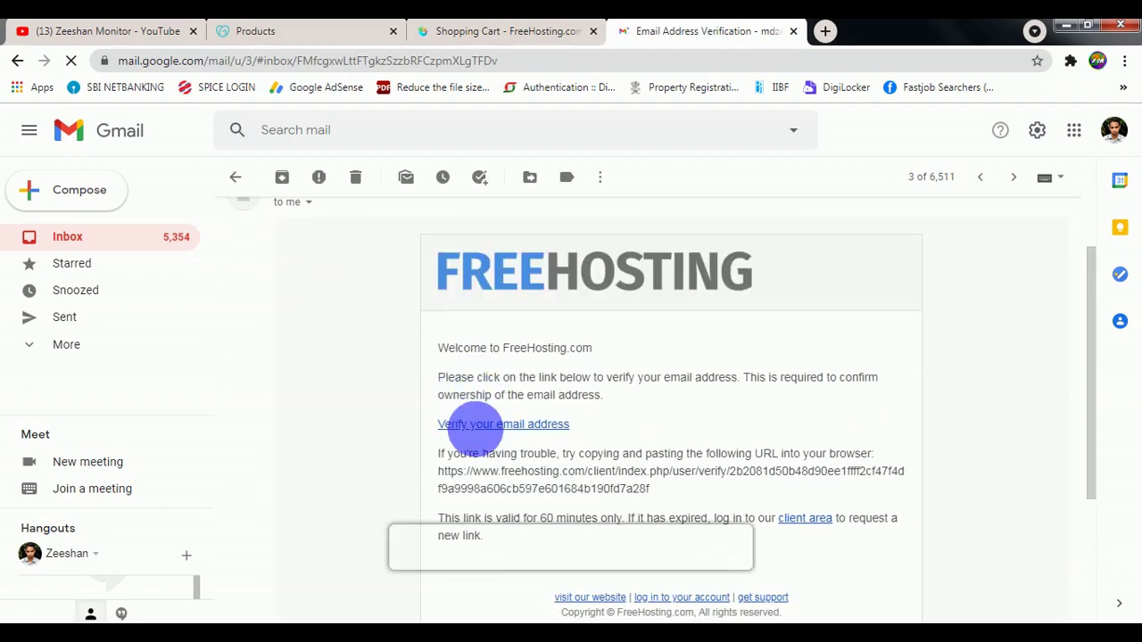
pyautogui.click(472, 425)
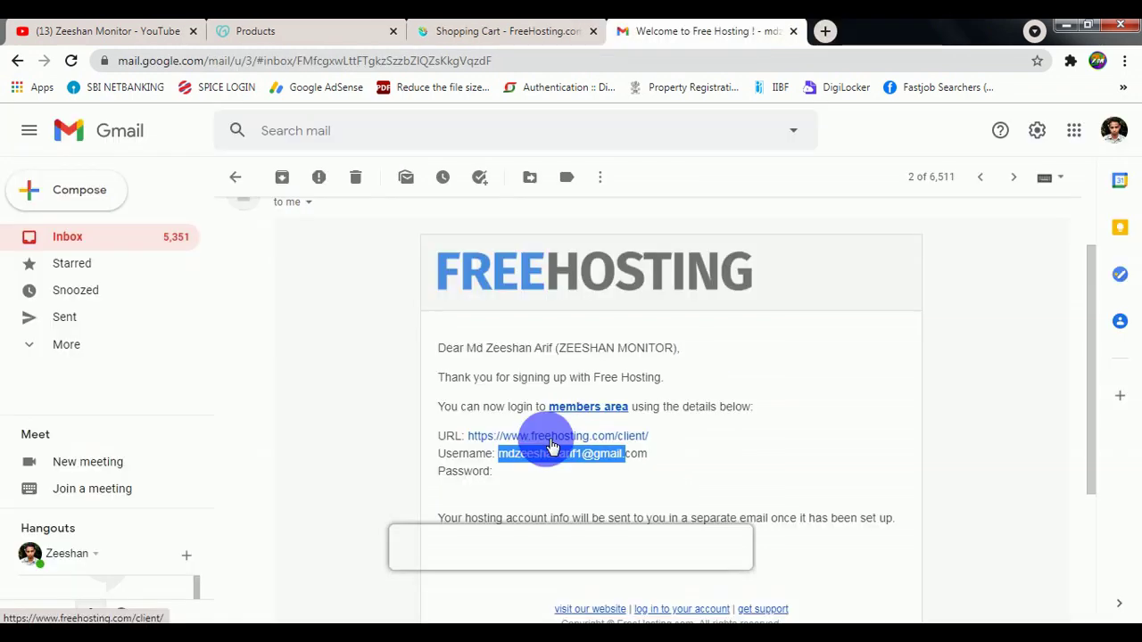
# - Open the FreeHosting client area from the welcome email and display the account's hosting services
pyautogui.click(548, 441)
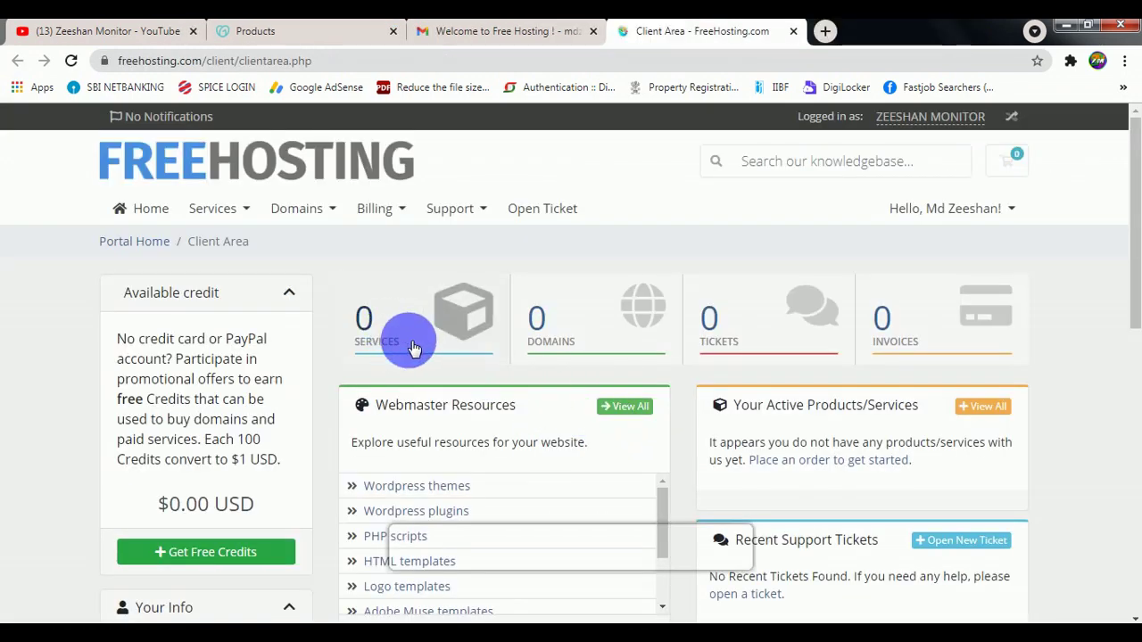
pyautogui.click(397, 336)
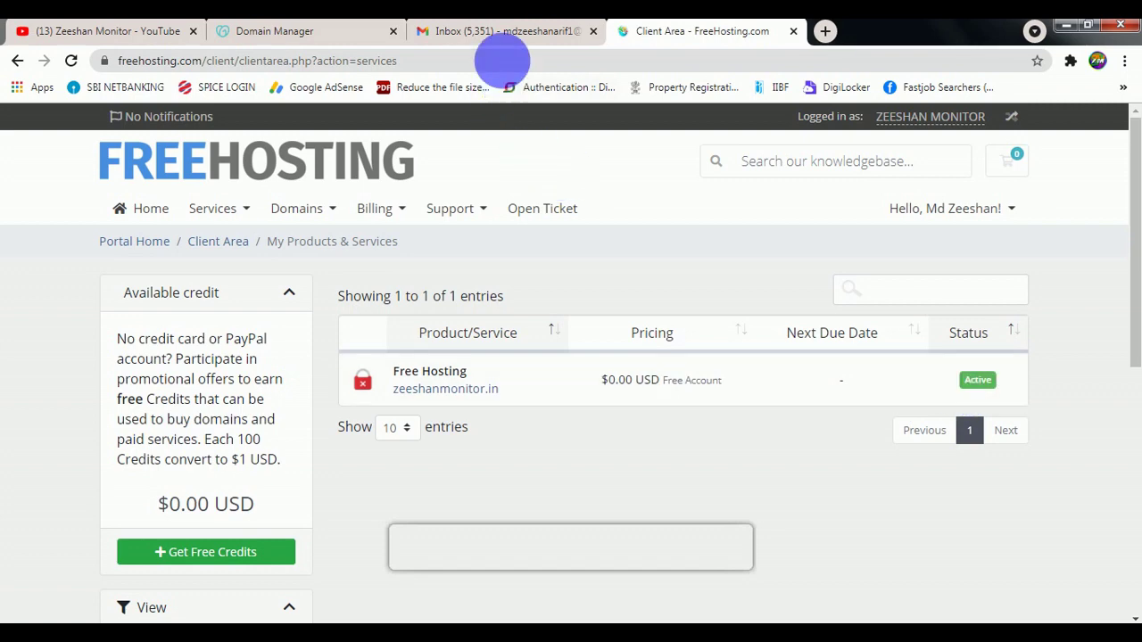
# - Open the Free Hosting Account Information email in Gmail and copy the first nameserver, ns1.freehosting.com, from its domain configuration section
pyautogui.click(502, 34)
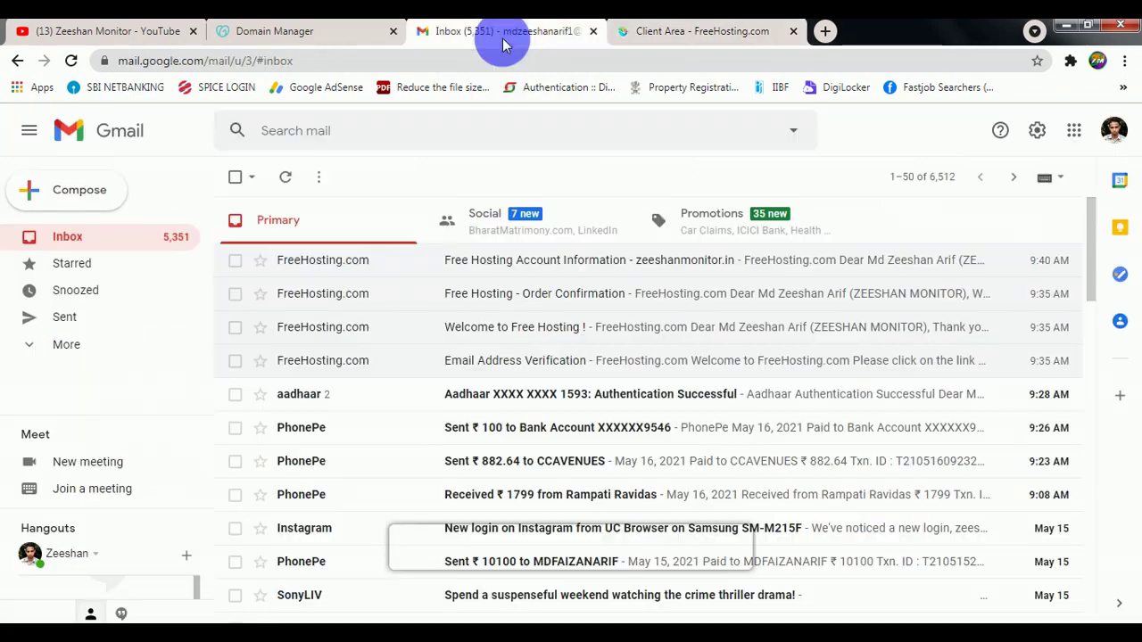
pyautogui.click(515, 272)
pyautogui.scroll(-4, 509, 264)
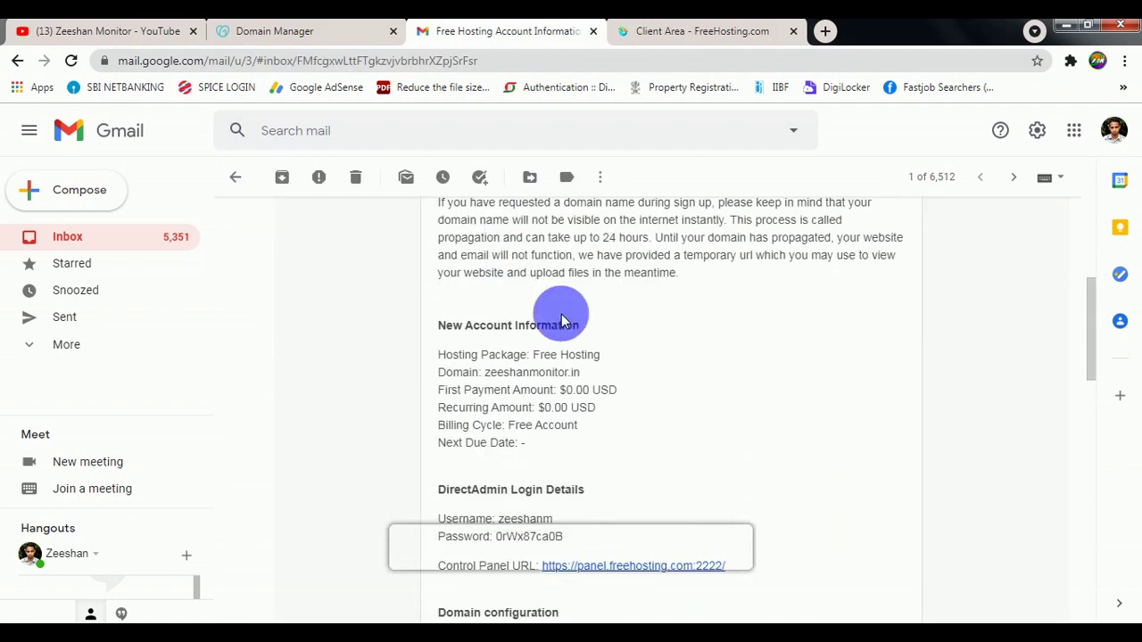
pyautogui.scroll(-3, 562, 357)
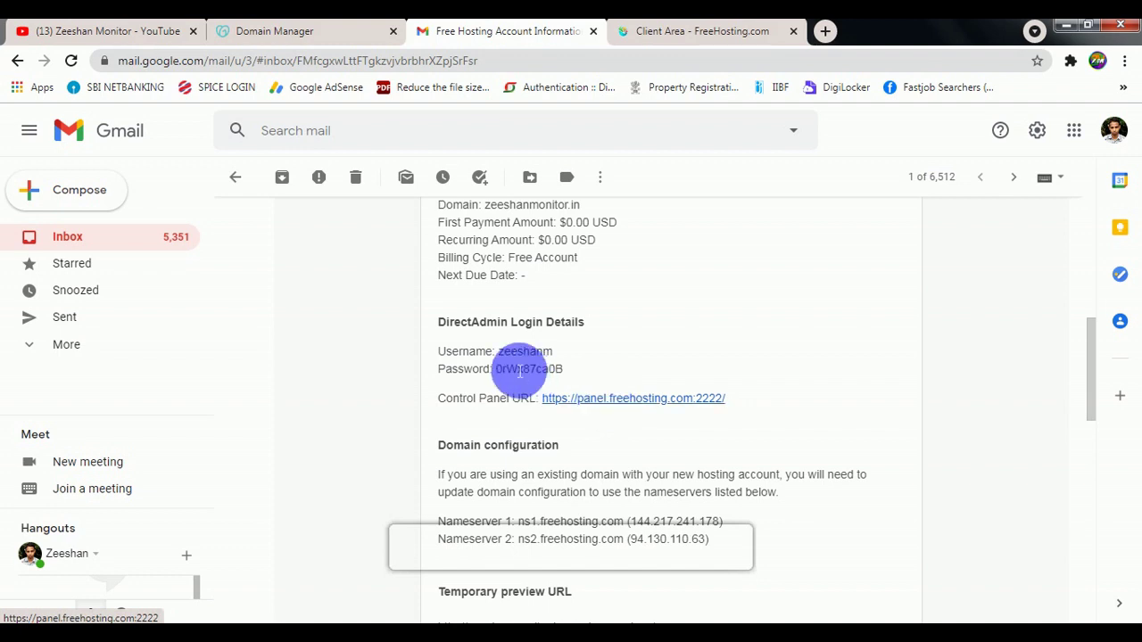
pyautogui.scroll(-3, 526, 375)
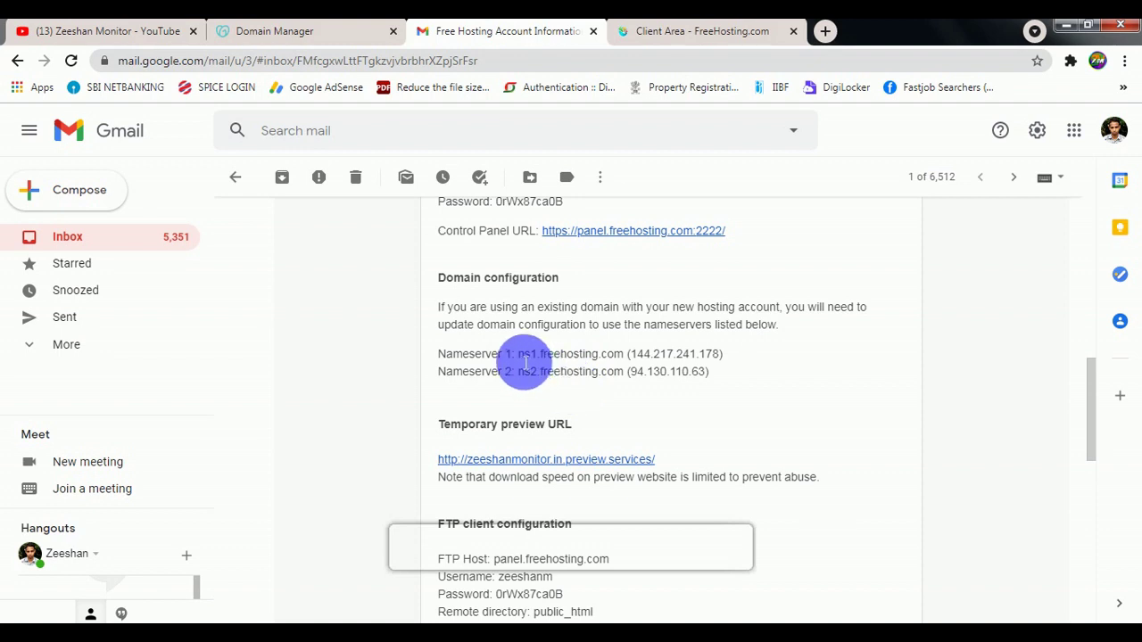
pyautogui.moveTo(519, 356); pyautogui.dragTo(622, 348)
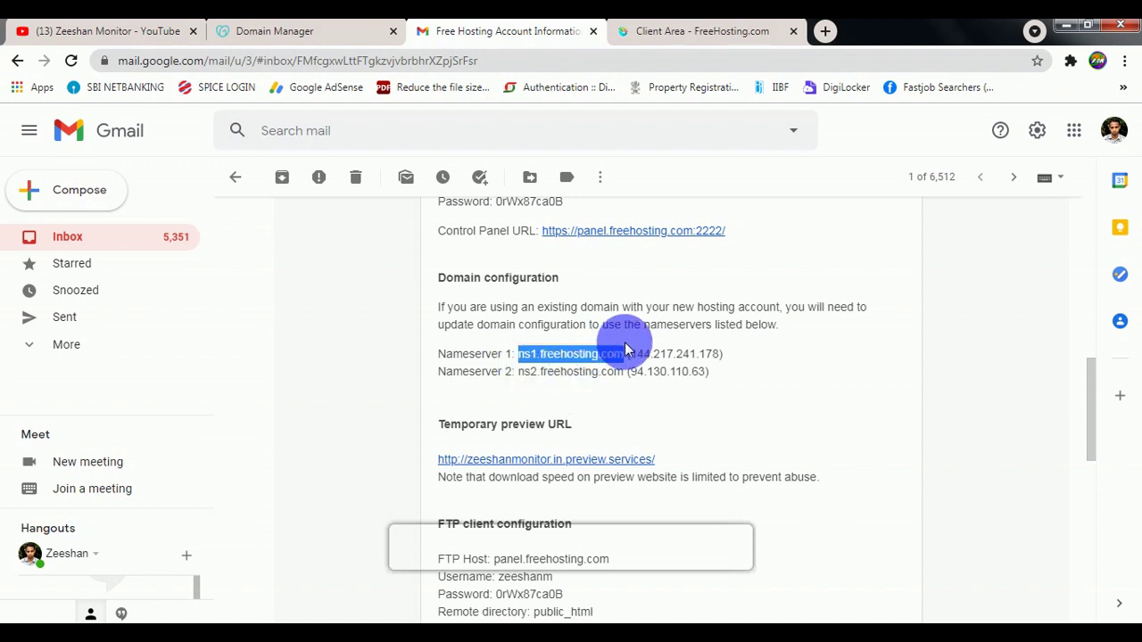
# - Switch to GoDaddy, open the DNS management of zeeshanmonitor.in and choose to change to custom nameservers entered manually
pyautogui.hotkey('ctrl', 'shift', 'Tab')
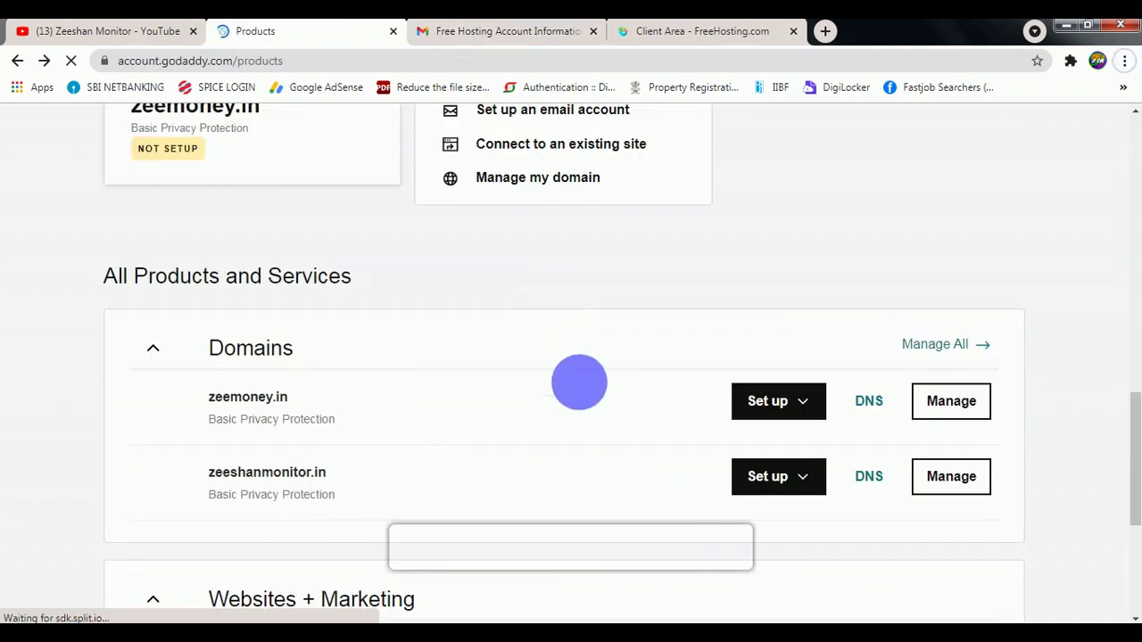
pyautogui.scroll(-1, 546, 415)
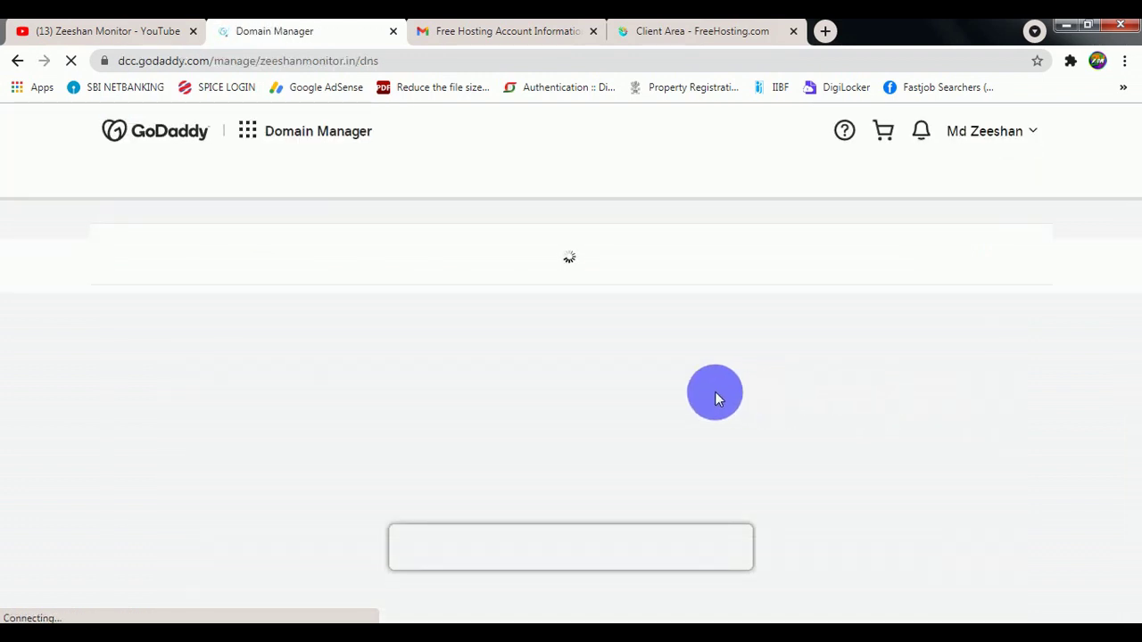
pyautogui.scroll(-5, 714, 391)
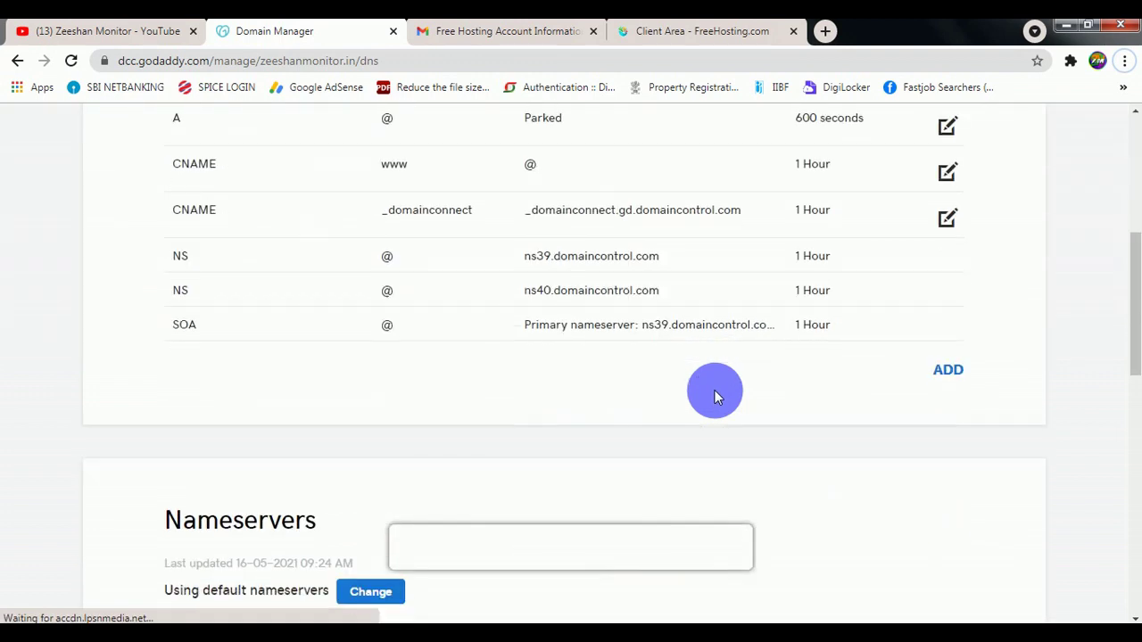
pyautogui.scroll(-3, 715, 389)
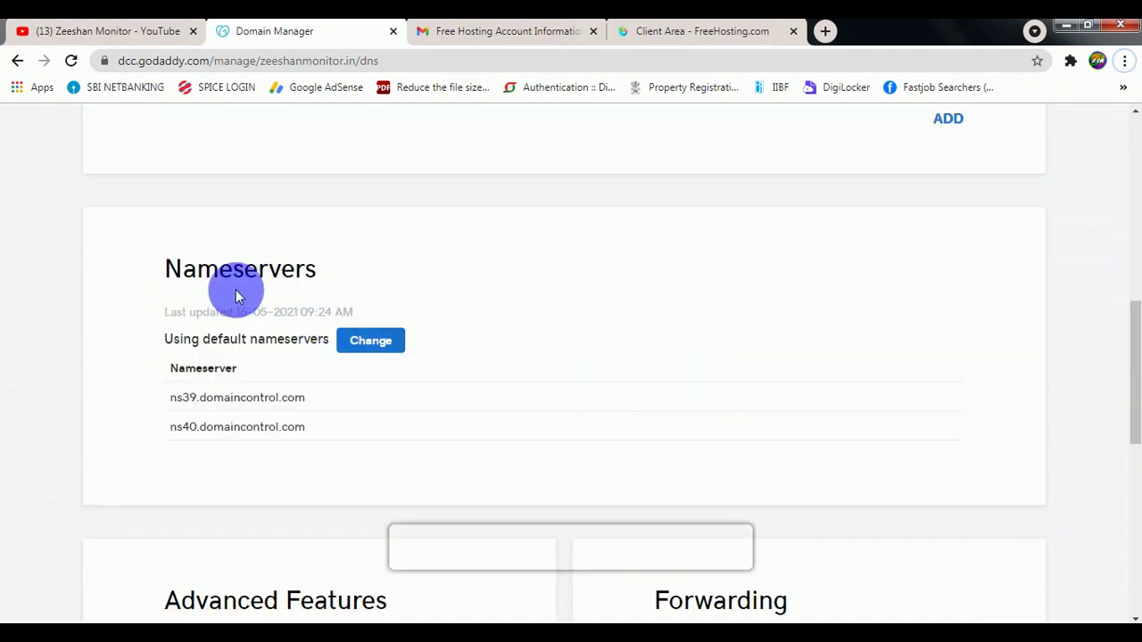
pyautogui.click(373, 346)
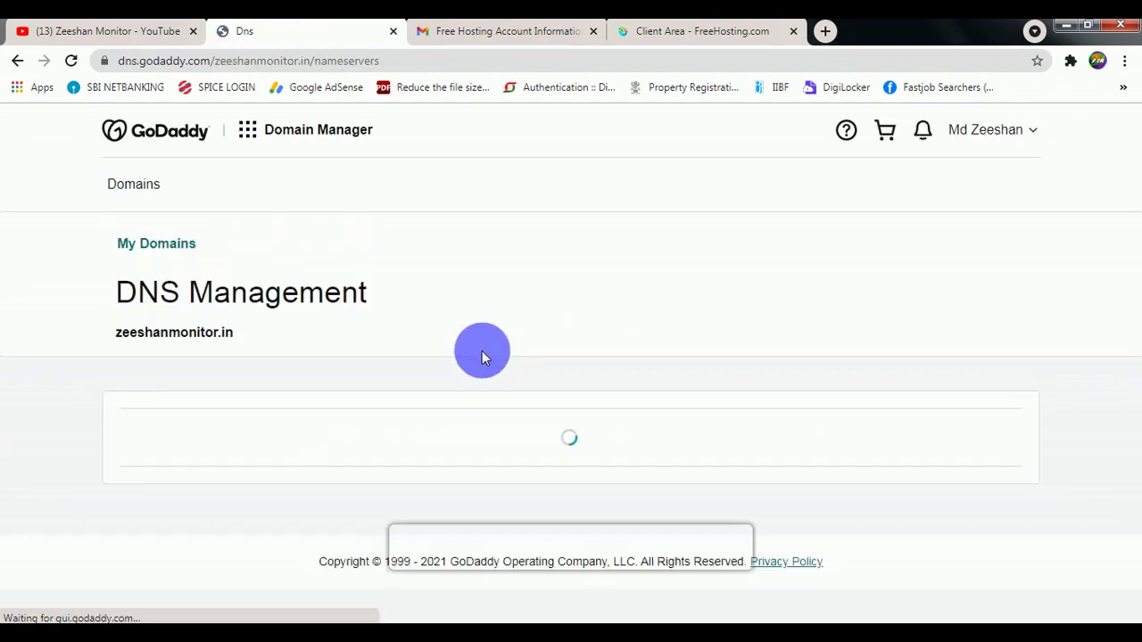
pyautogui.scroll(-3, 481, 351)
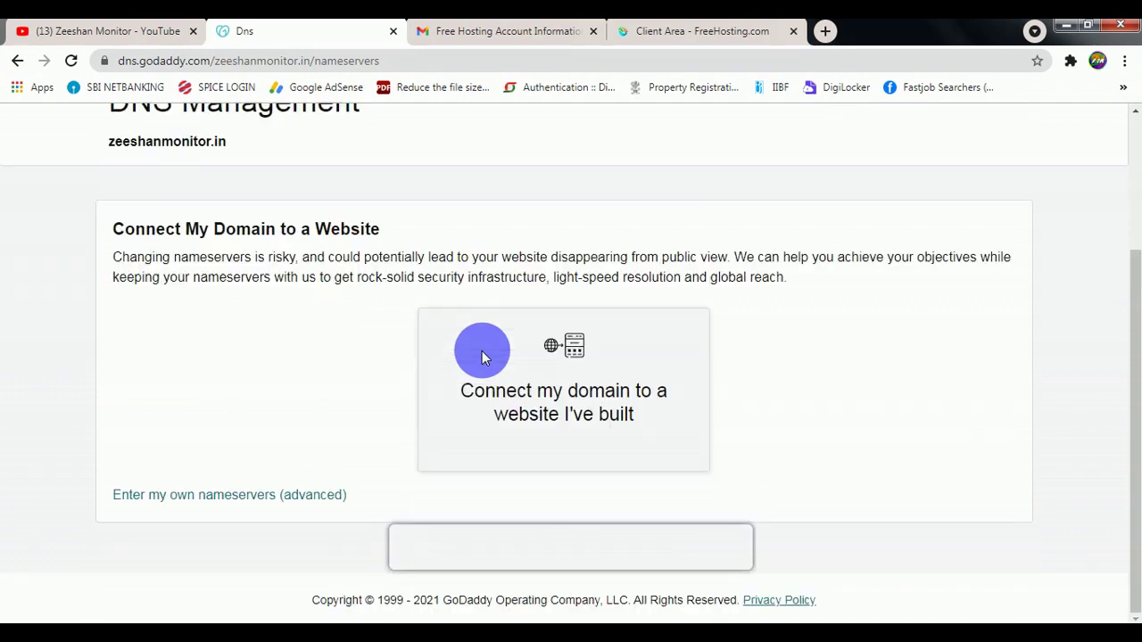
pyautogui.scroll(2, 482, 352)
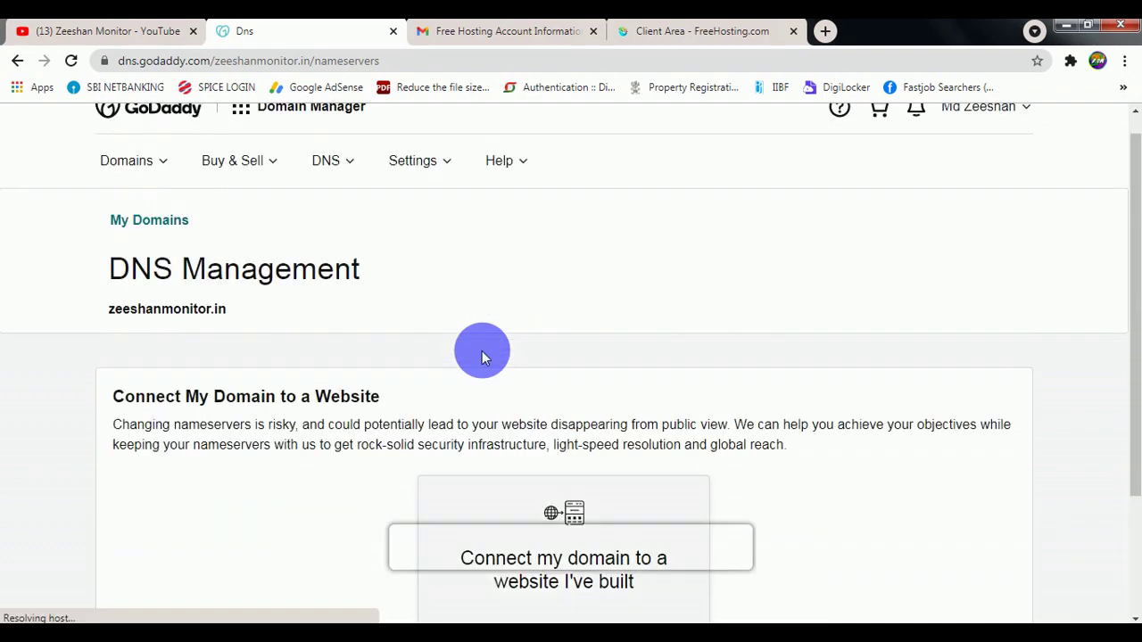
pyautogui.scroll(-2, 482, 357)
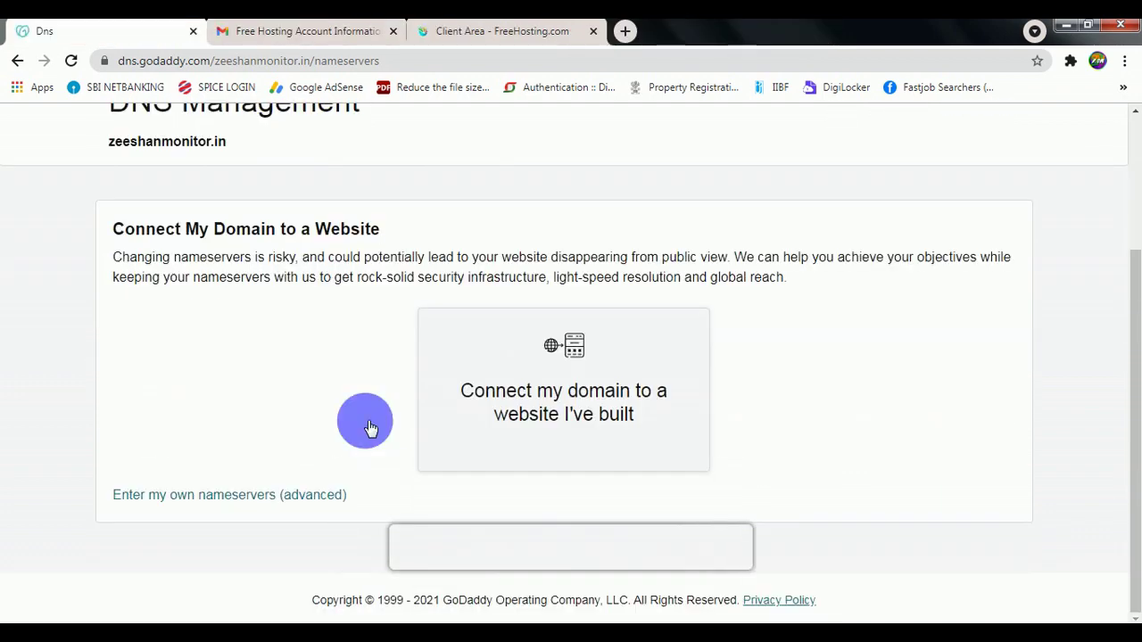
pyautogui.click(183, 505)
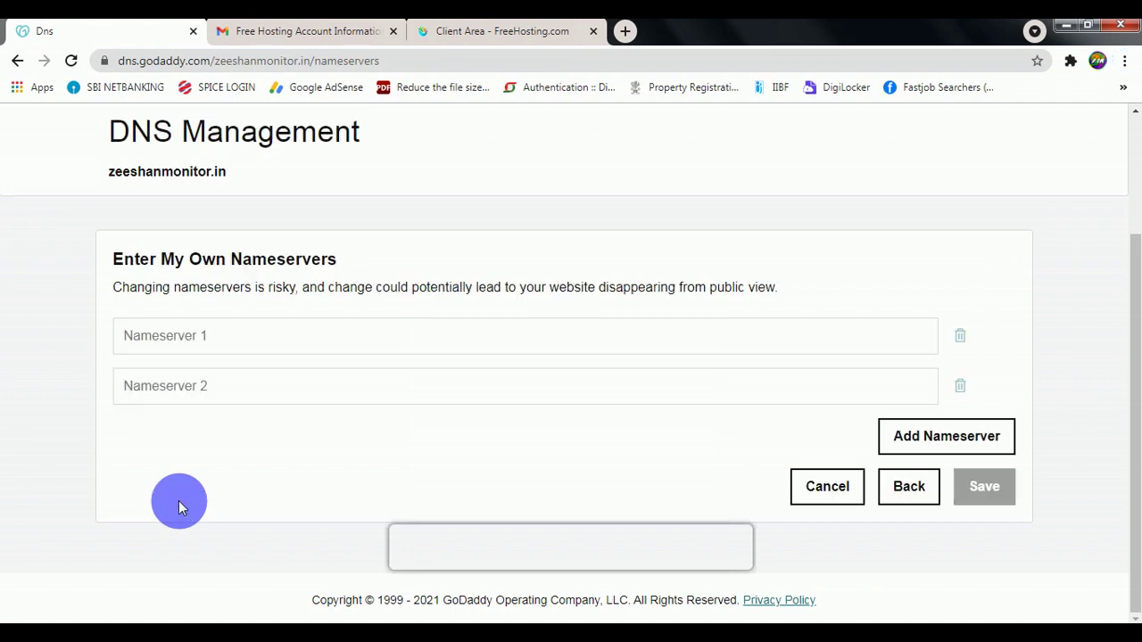
# - Fill in ns1.freehosting.com from the hosting email as Nameserver 1 of zeeshanmonitor.in
pyautogui.click(198, 343)
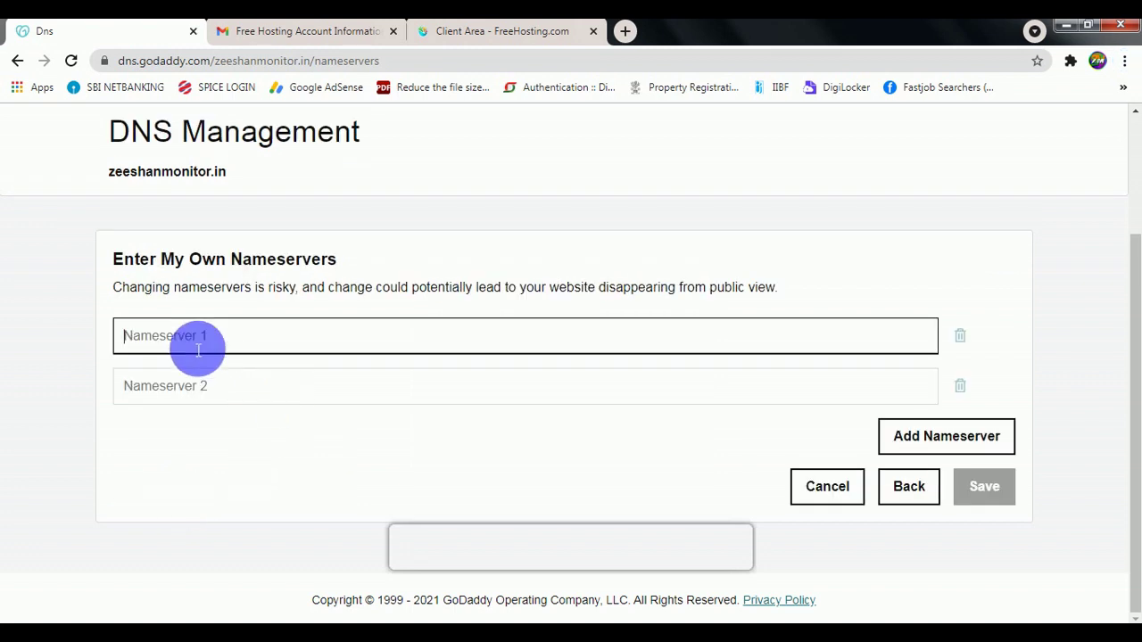
pyautogui.click(216, 388)
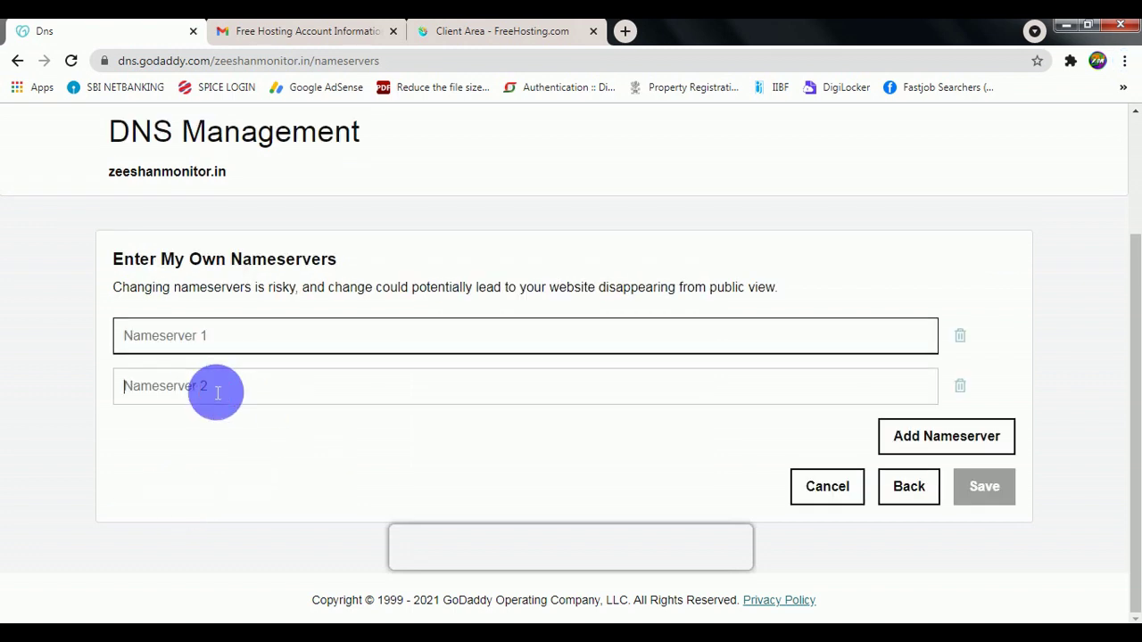
pyautogui.click(289, 37)
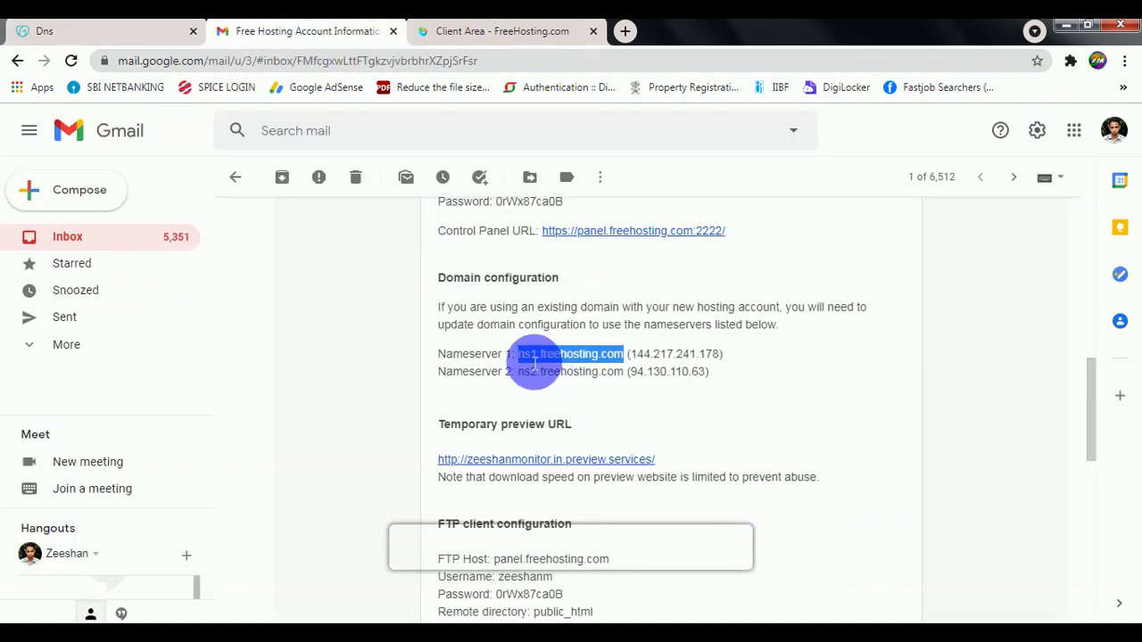
pyautogui.click(143, 36)
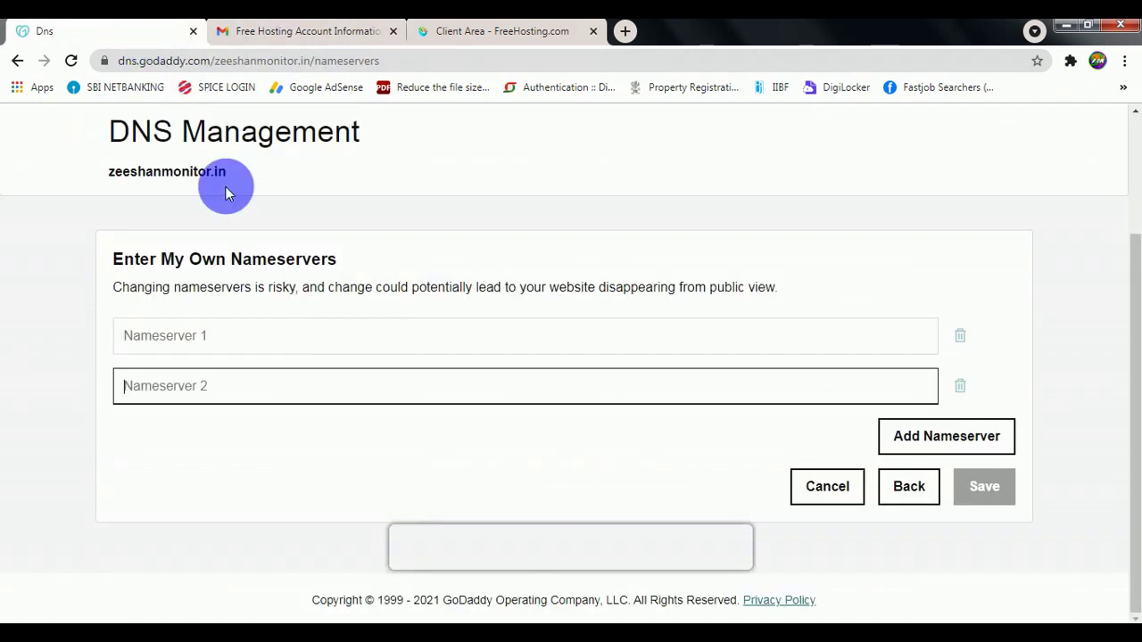
pyautogui.click(243, 350)
# - Copy ns2.freehosting.com from the hosting email and enter it as Nameserver 2 in GoDaddy
pyautogui.click(303, 27)
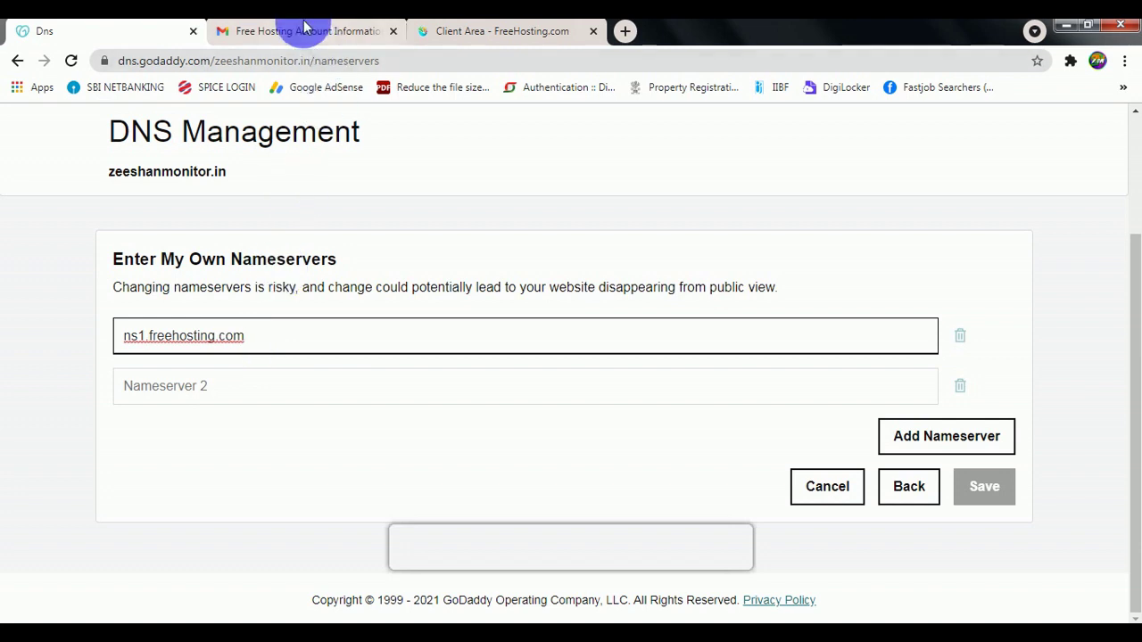
pyautogui.moveTo(518, 373); pyautogui.dragTo(625, 382)
pyautogui.hotkey('ctrl', 'c')
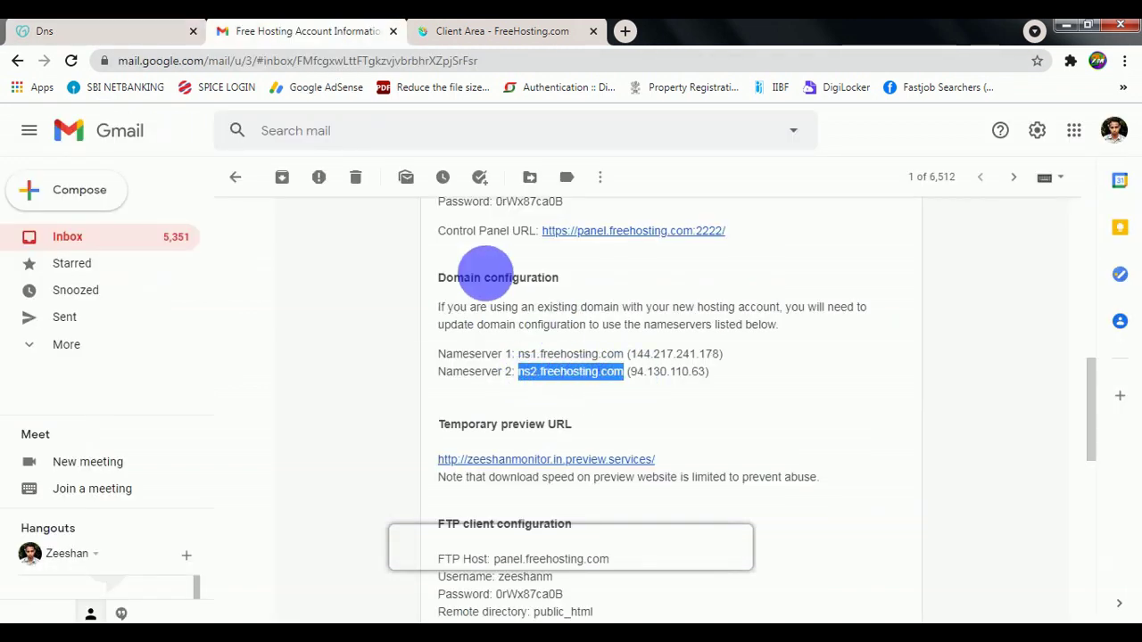
pyautogui.click(81, 30)
pyautogui.click(300, 387)
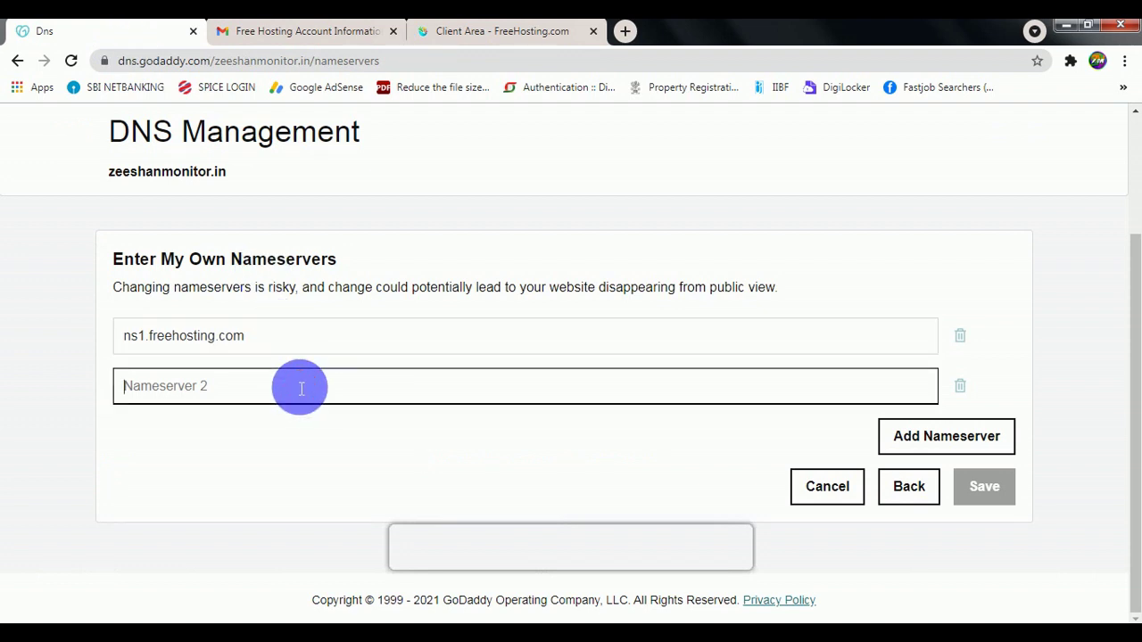
pyautogui.hotkey('ctrl', 'v')
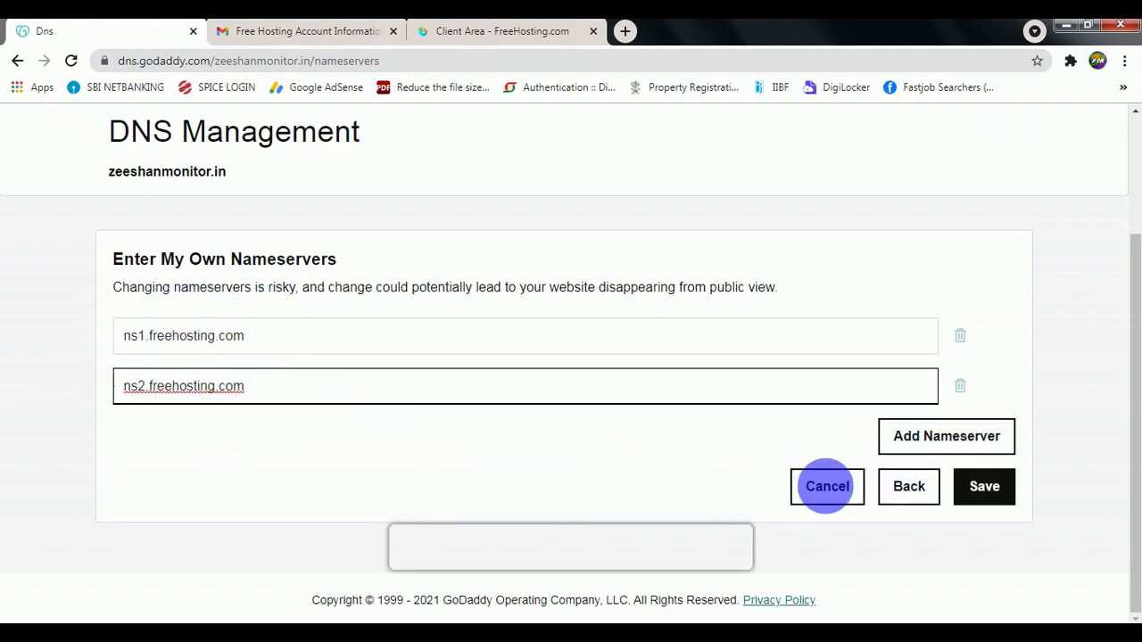
# - Save the custom nameservers, consent to the update for zeeshanmonitor.in and check the domain's nameserver list
pyautogui.click(987, 491)
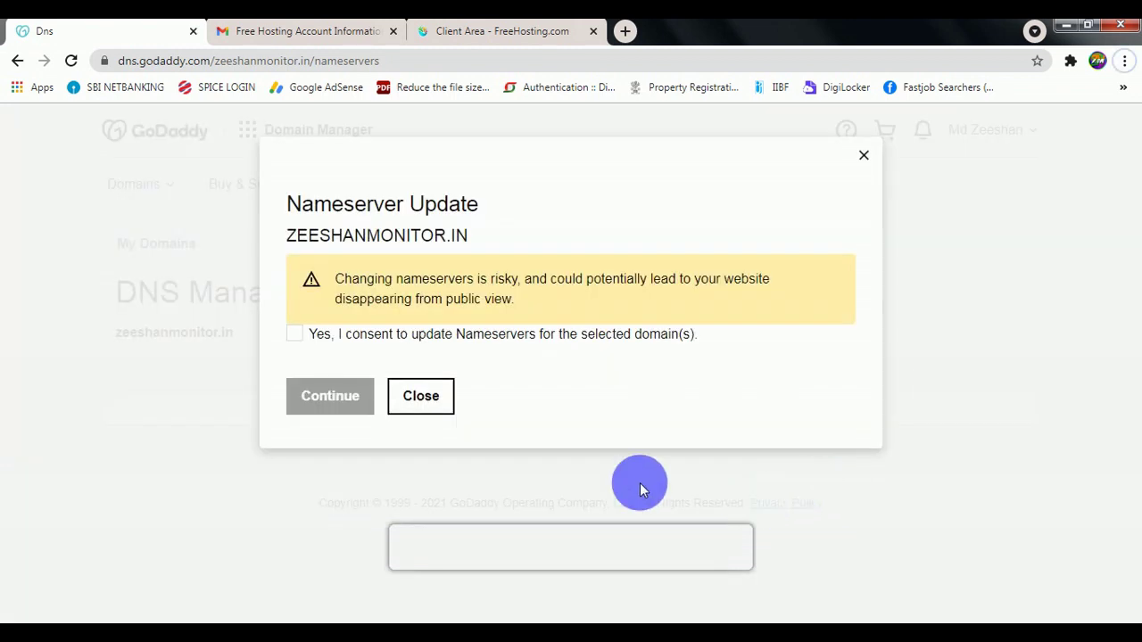
pyautogui.click(297, 338)
pyautogui.click(337, 395)
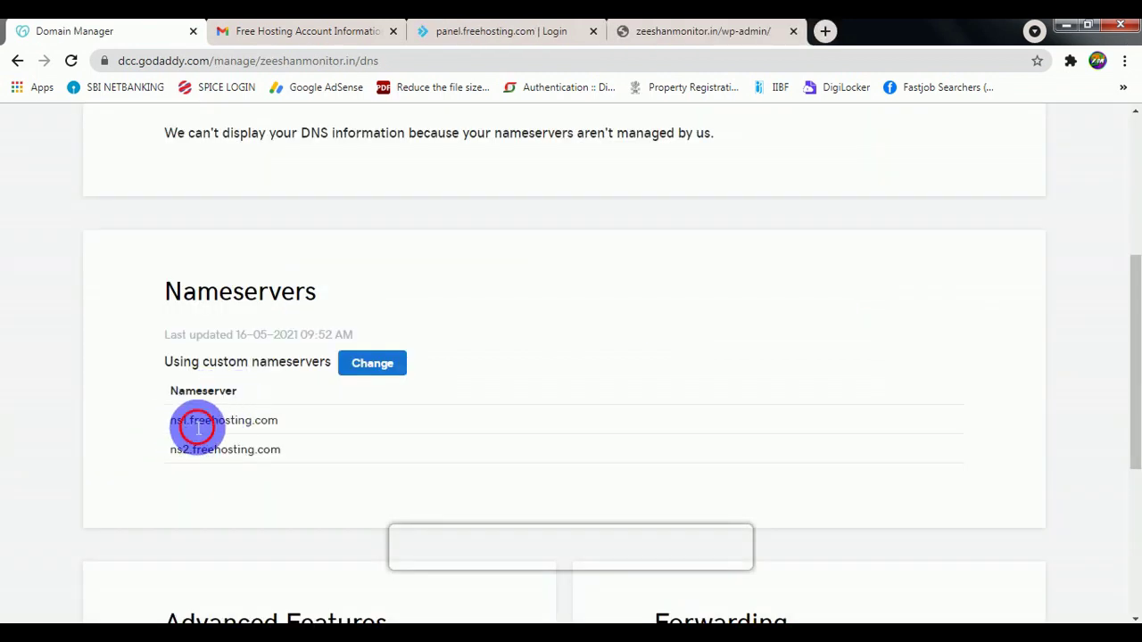
pyautogui.moveTo(198, 428); pyautogui.dragTo(249, 429)
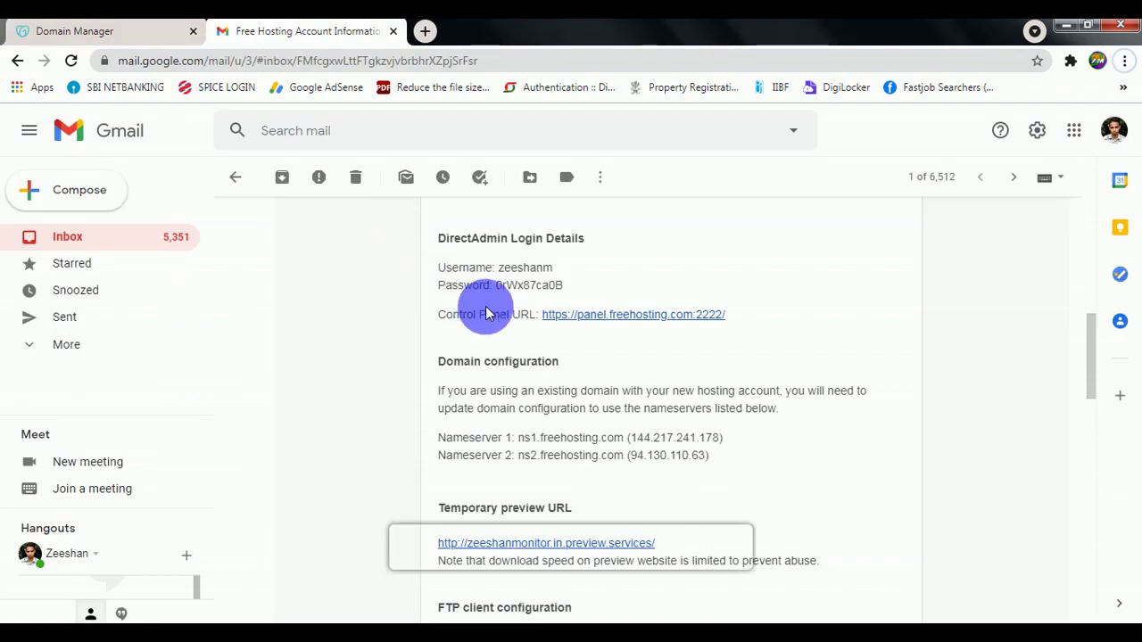
# - Open the DirectAdmin control panel linked in the hosting email and log in with the username and password given there
pyautogui.moveTo(499, 267); pyautogui.dragTo(544, 297)
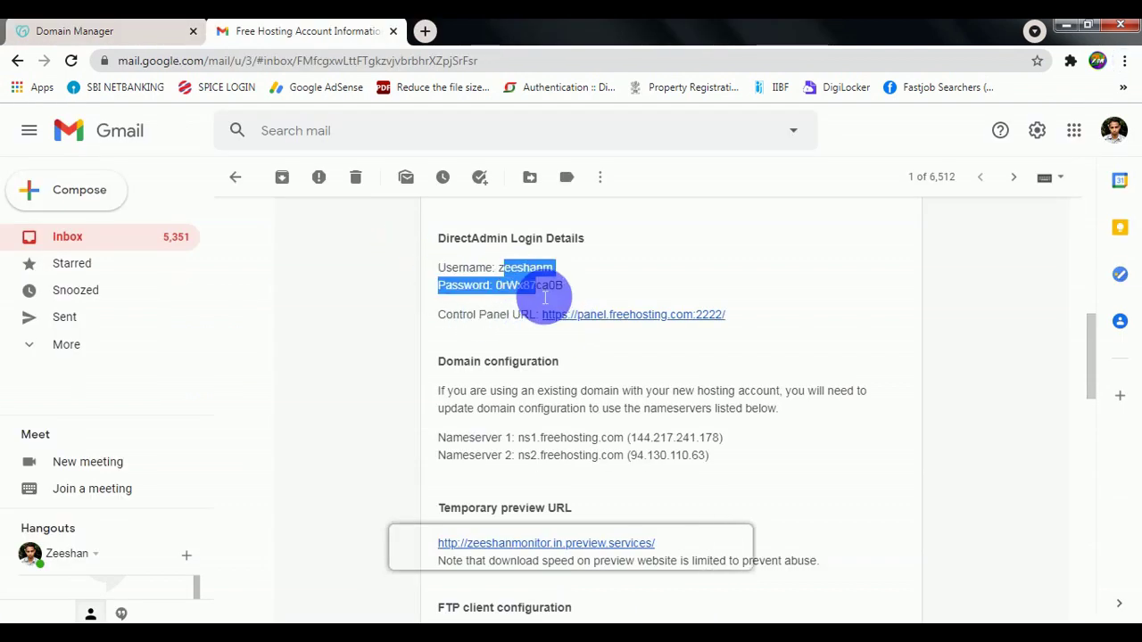
pyautogui.click(566, 314)
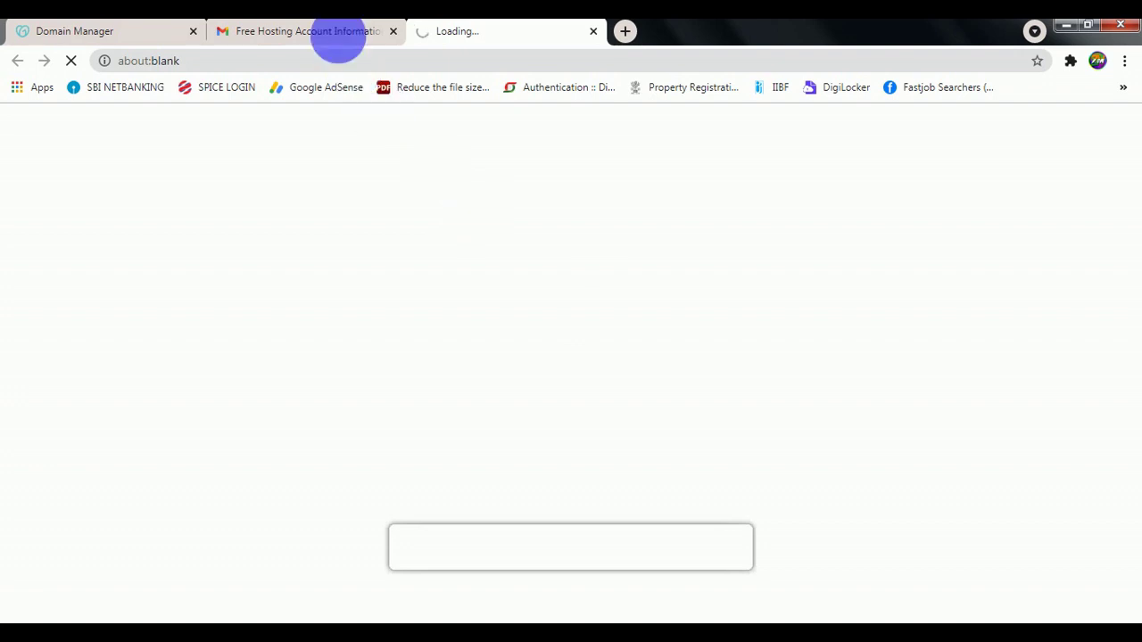
pyautogui.click(338, 33)
pyautogui.click(548, 294)
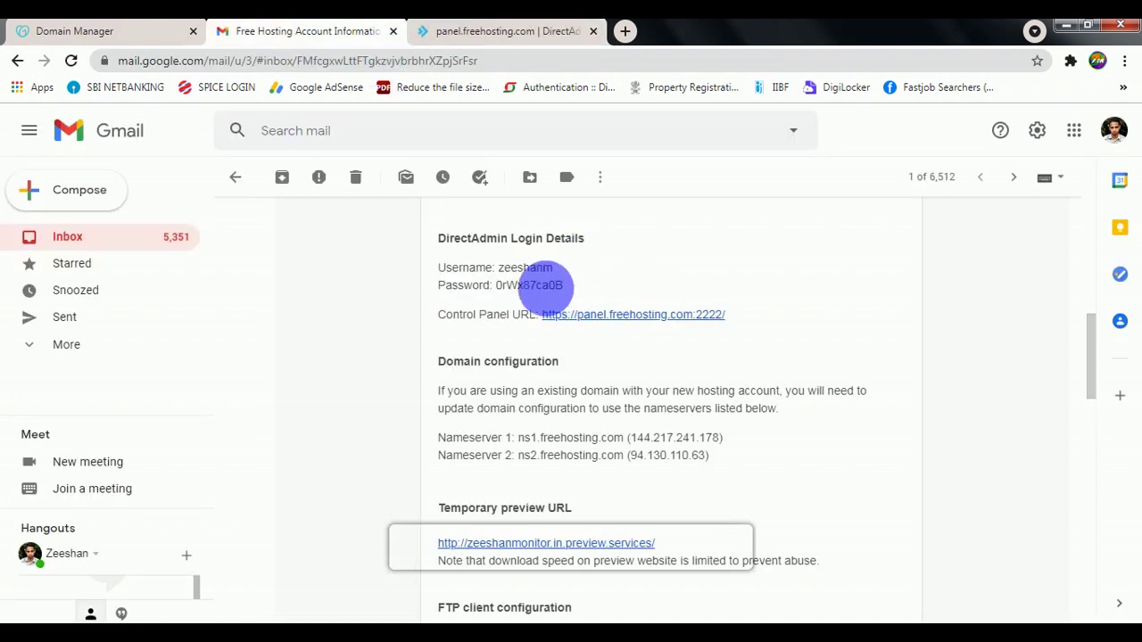
pyautogui.click(476, 36)
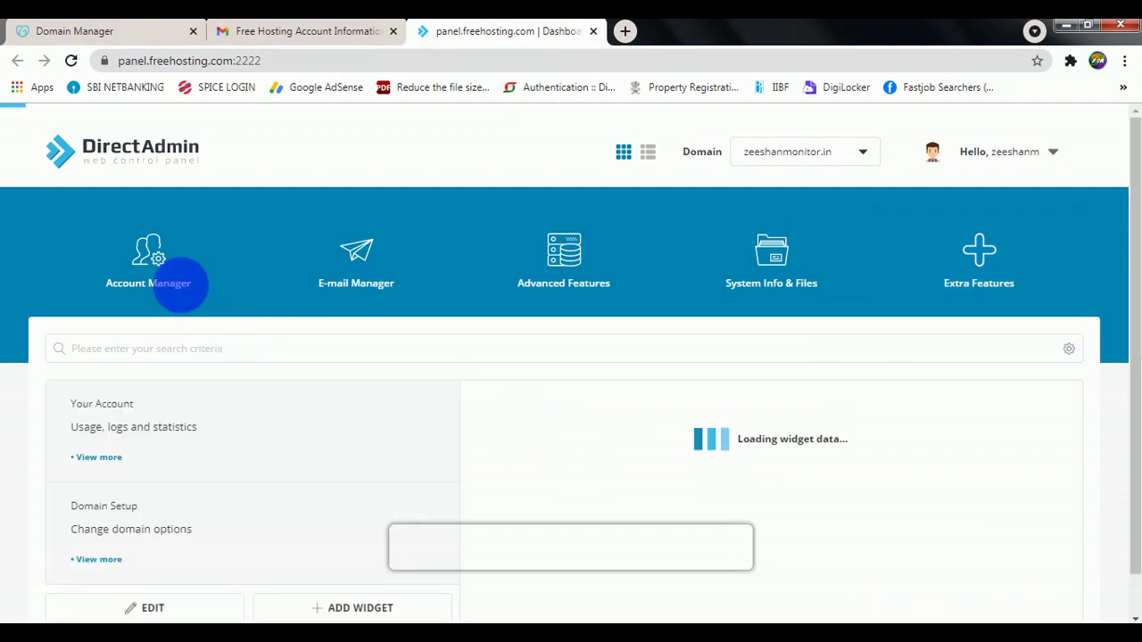
# - Look through the DirectAdmin feature groups and open the WordPress page of the Softaculous Apps Installer
pyautogui.moveTo(164, 268)
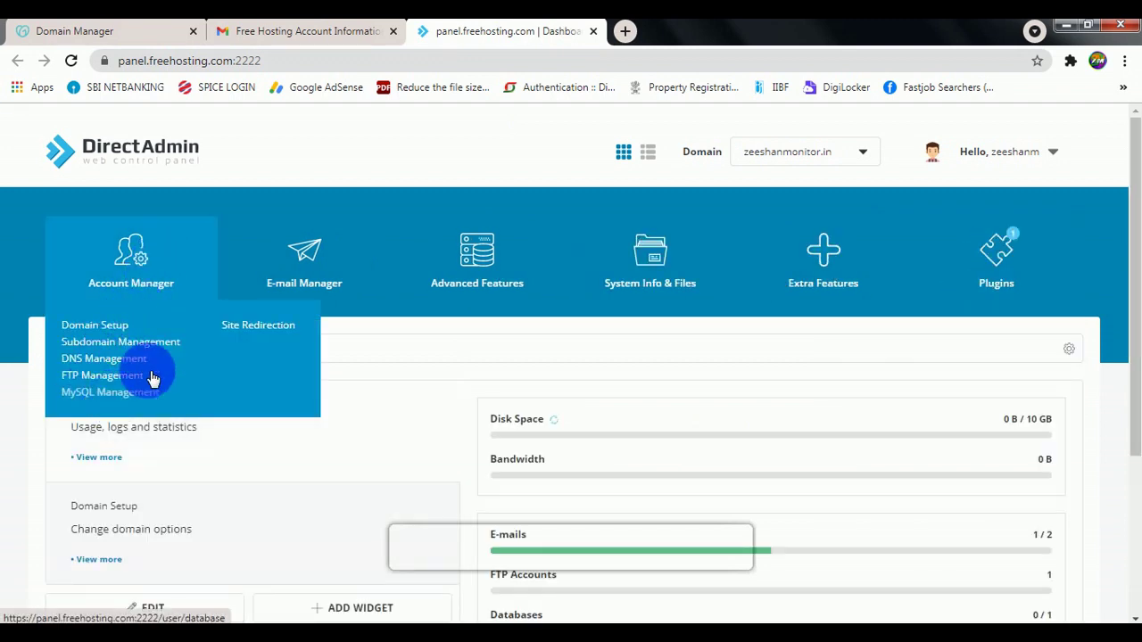
pyautogui.moveTo(321, 272)
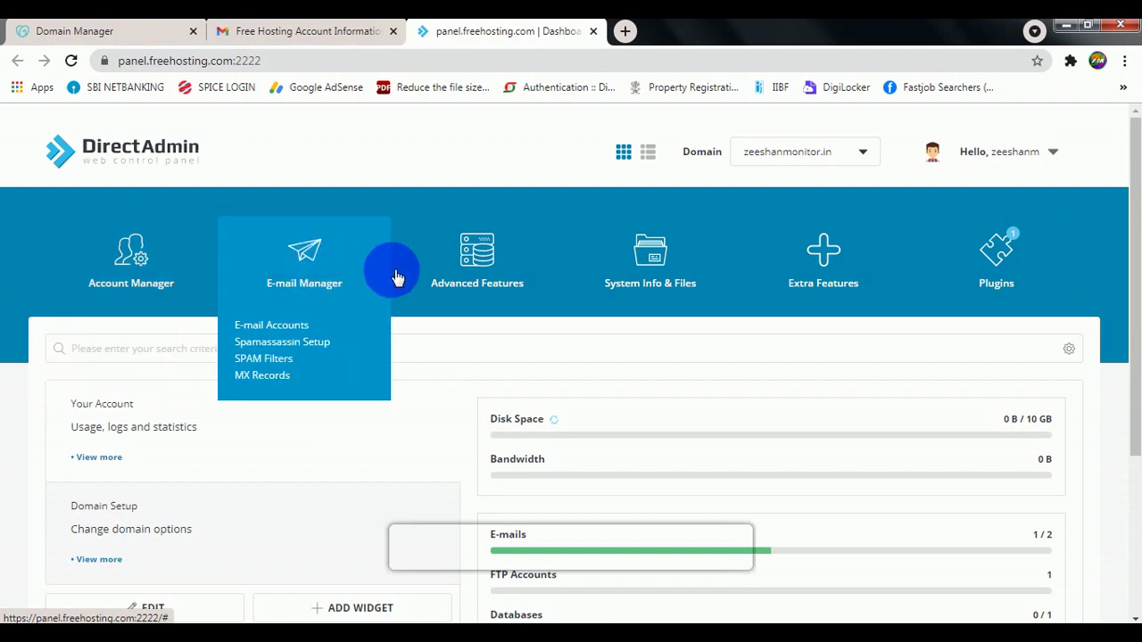
pyautogui.moveTo(651, 287)
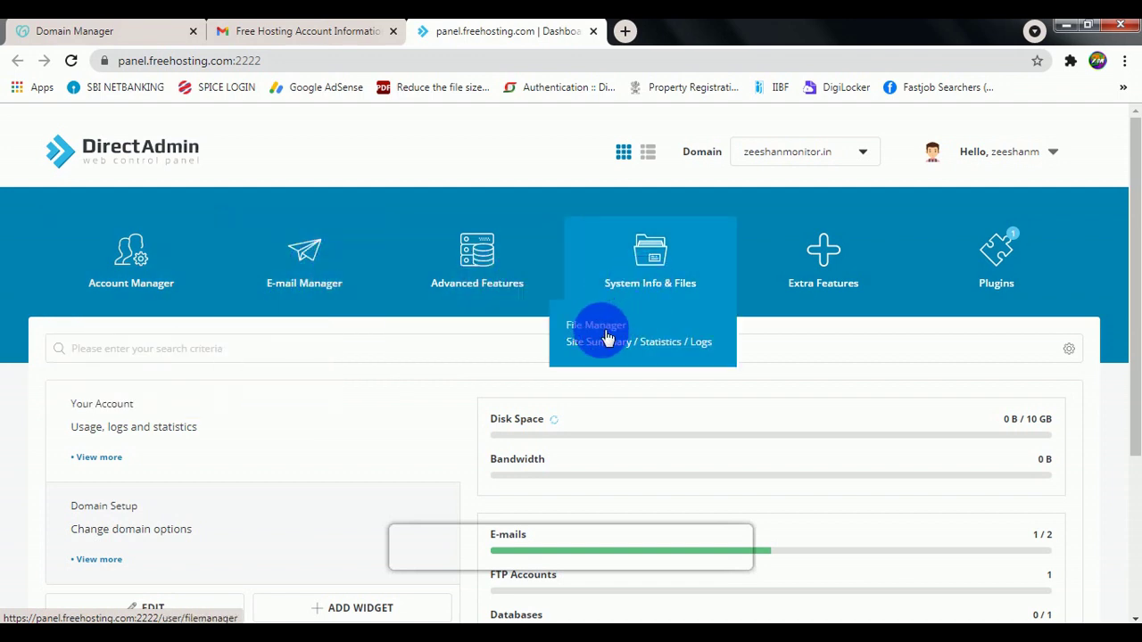
pyautogui.moveTo(828, 268)
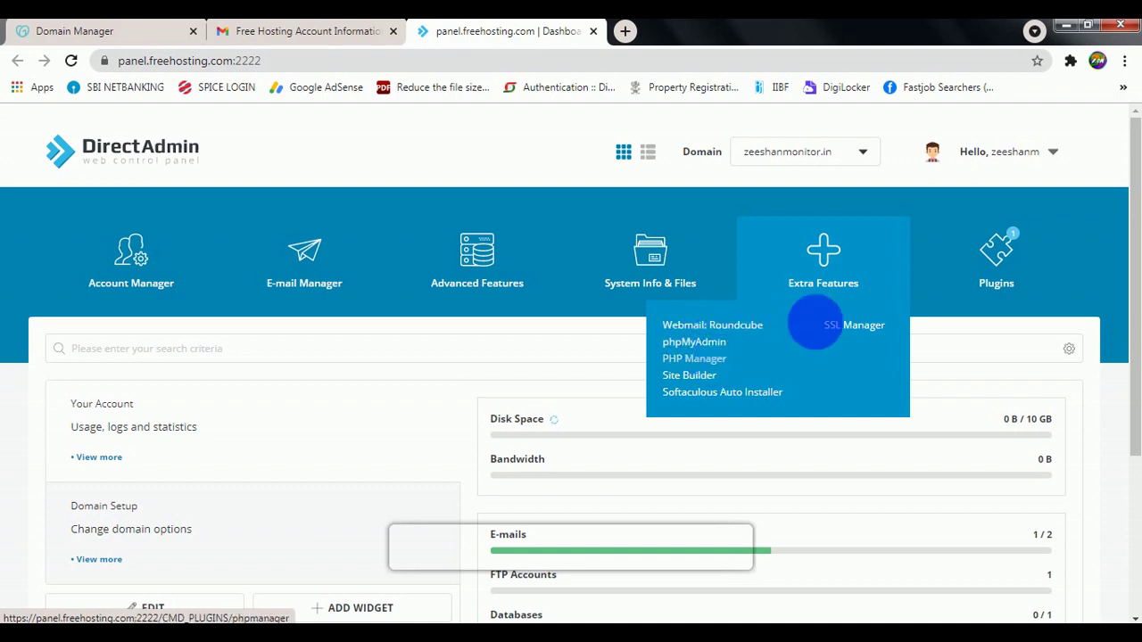
pyautogui.moveTo(986, 281)
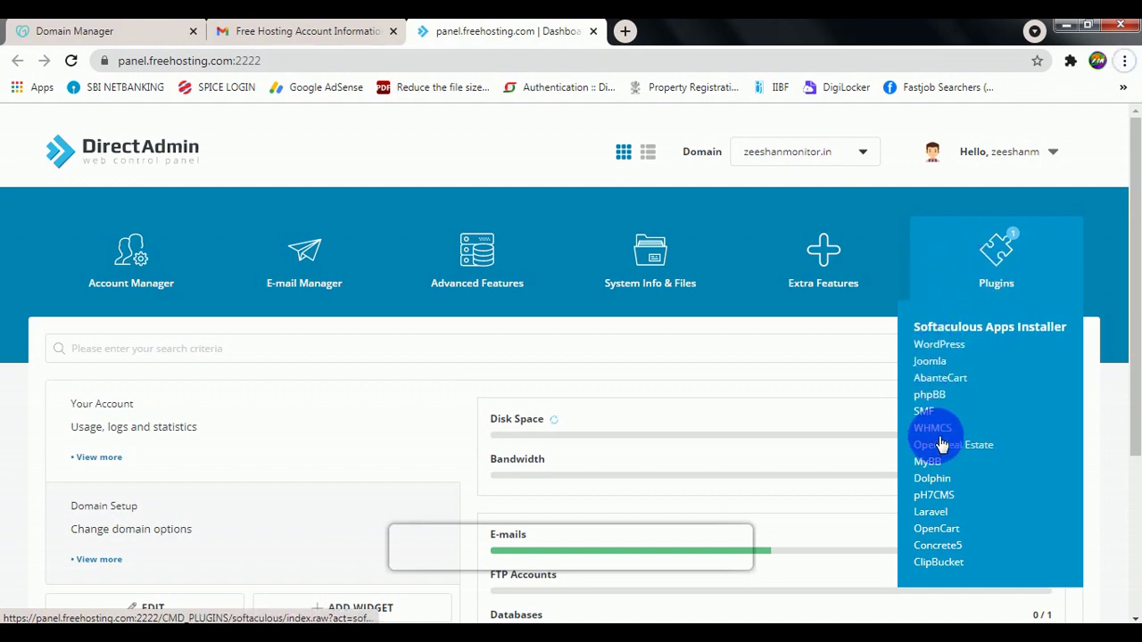
pyautogui.click(935, 349)
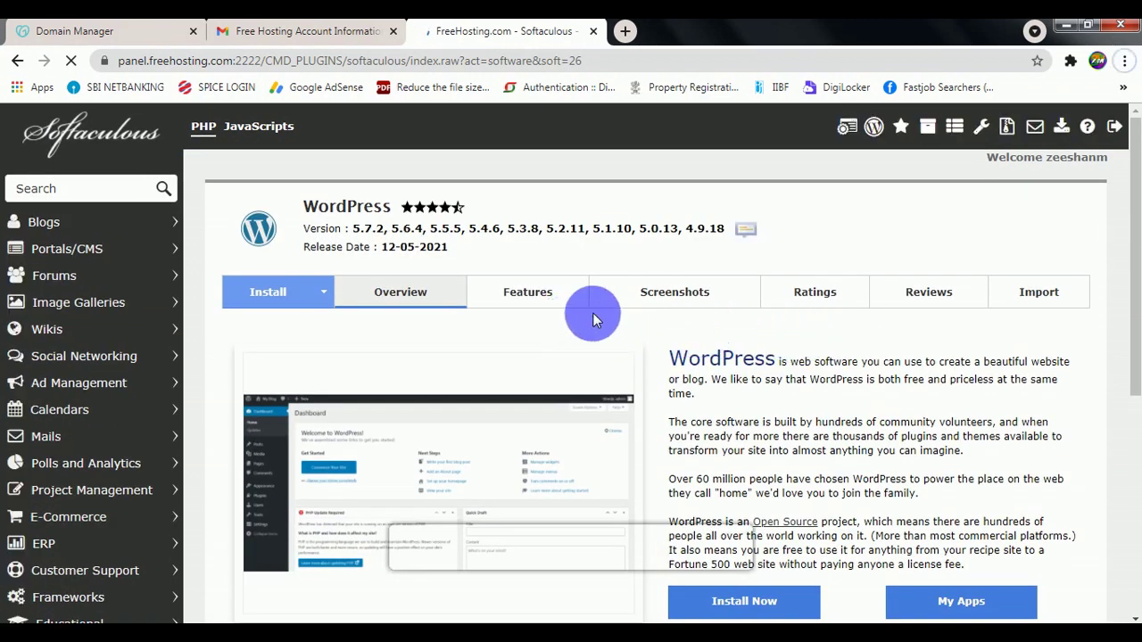
# - Open the WordPress installation form and go through the version, the installation URL and the admin account fields
pyautogui.click(734, 610)
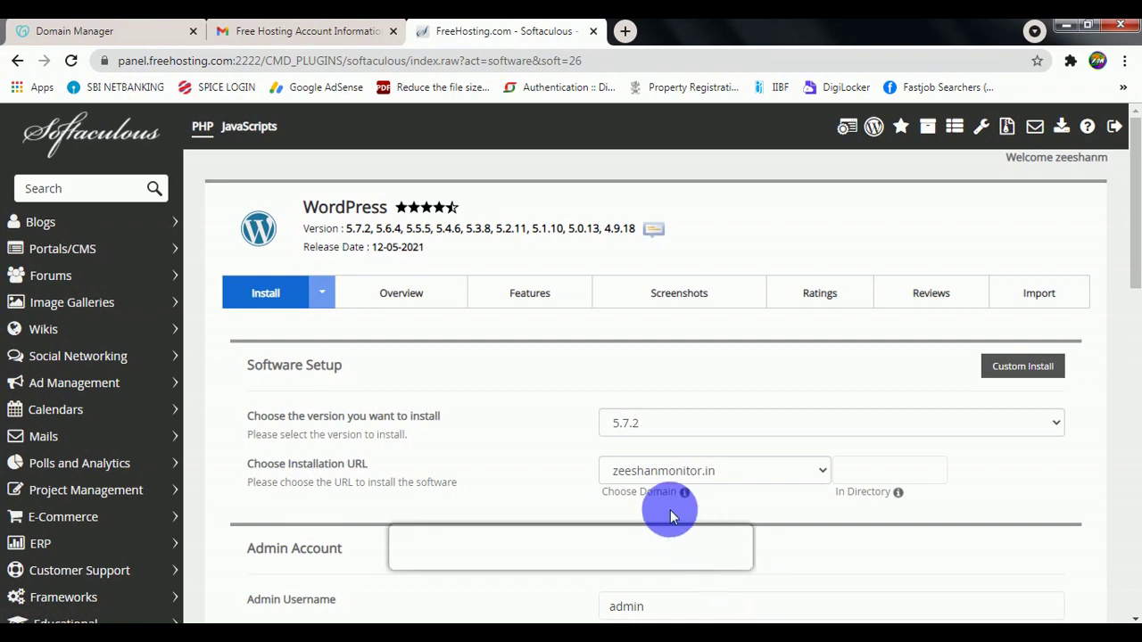
pyautogui.scroll(-1, 670, 510)
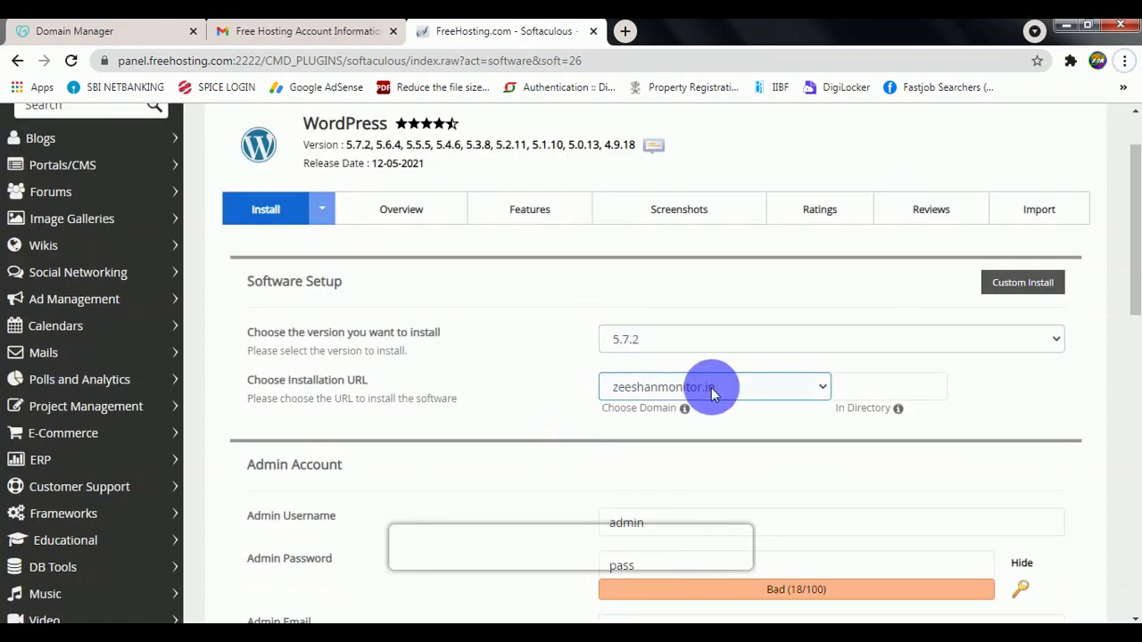
pyautogui.scroll(-1, 712, 394)
pyautogui.click(669, 440)
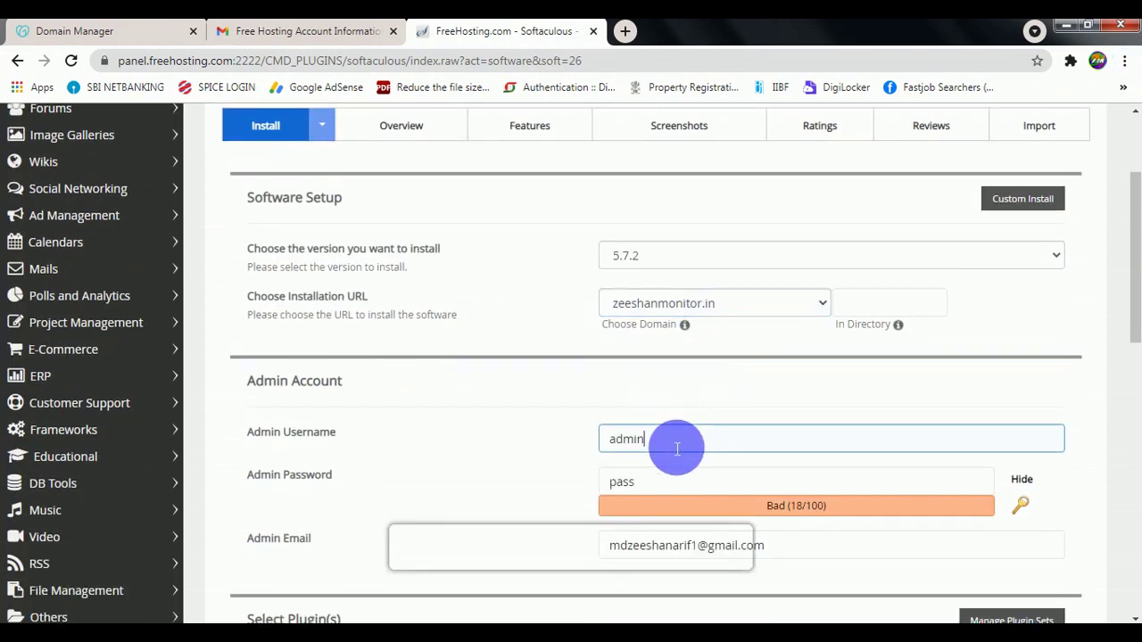
pyautogui.doubleClick(594, 448)
pyautogui.click(591, 446)
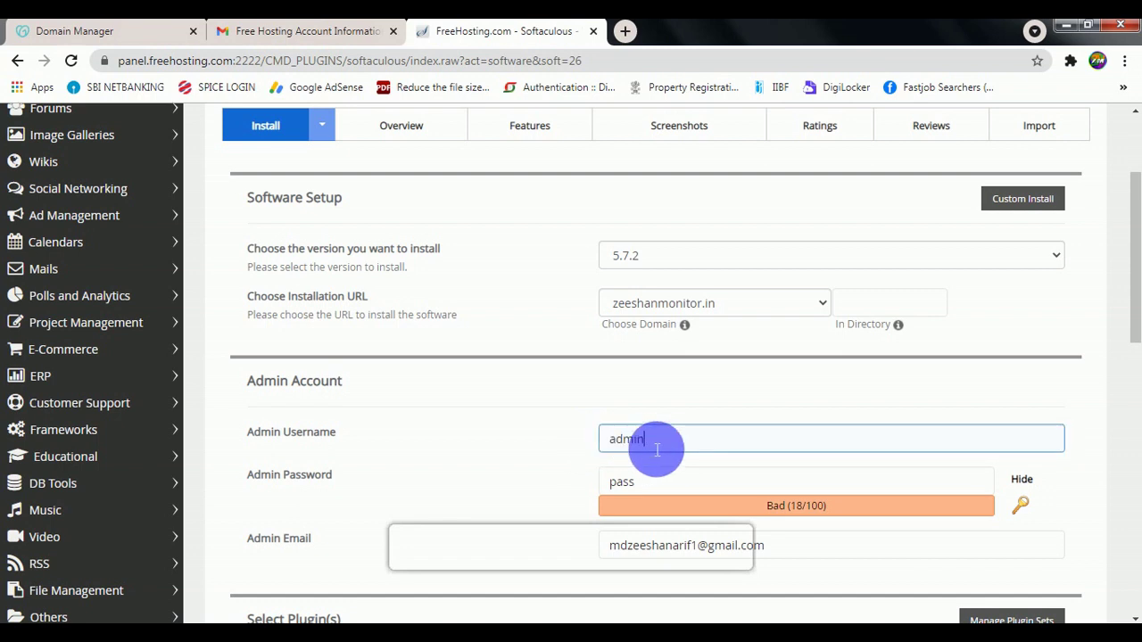
pyautogui.click(663, 480)
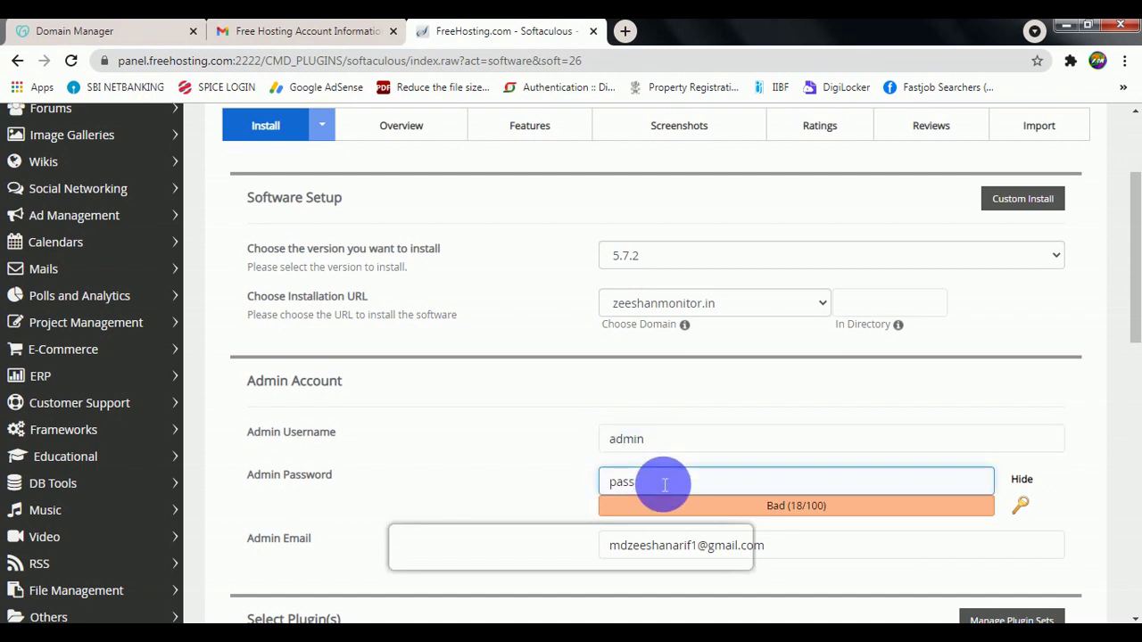
pyautogui.scroll(-1, 663, 481)
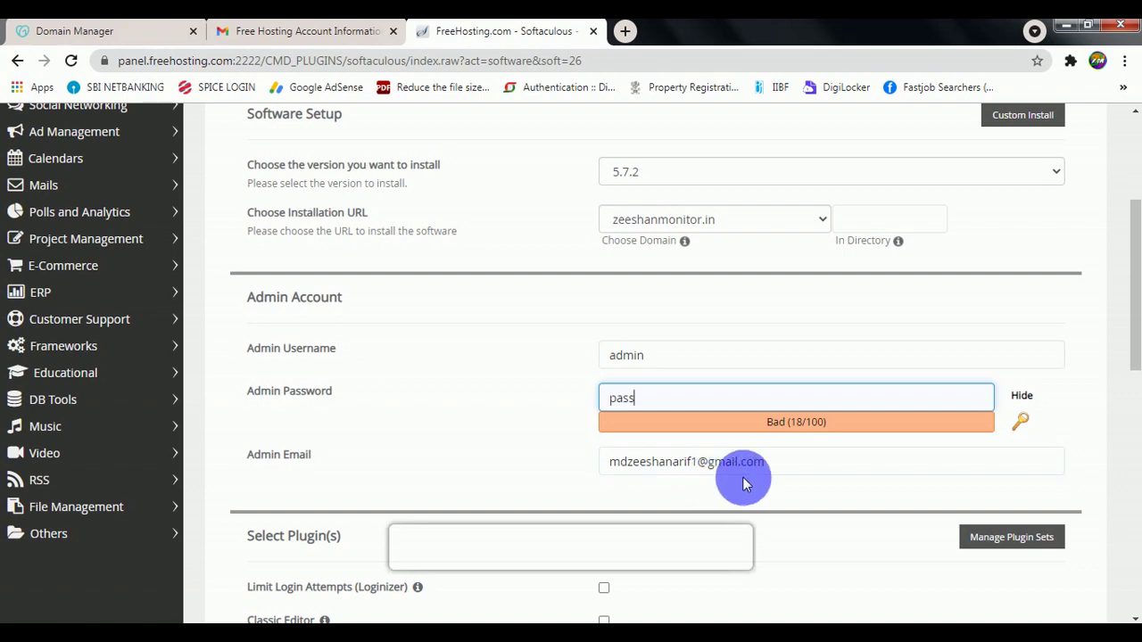
# - Preview the Rugby theme and its live demo, then return to the installation form without selecting it
pyautogui.scroll(-6, 718, 469)
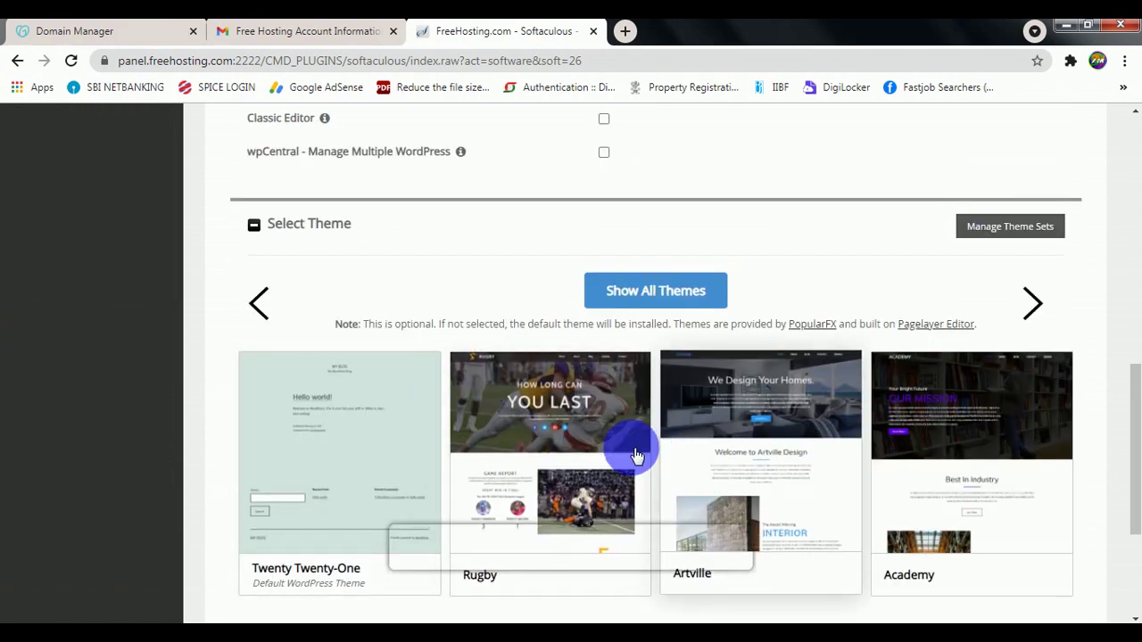
pyautogui.moveTo(542, 441)
pyautogui.scroll(-1, 542, 441)
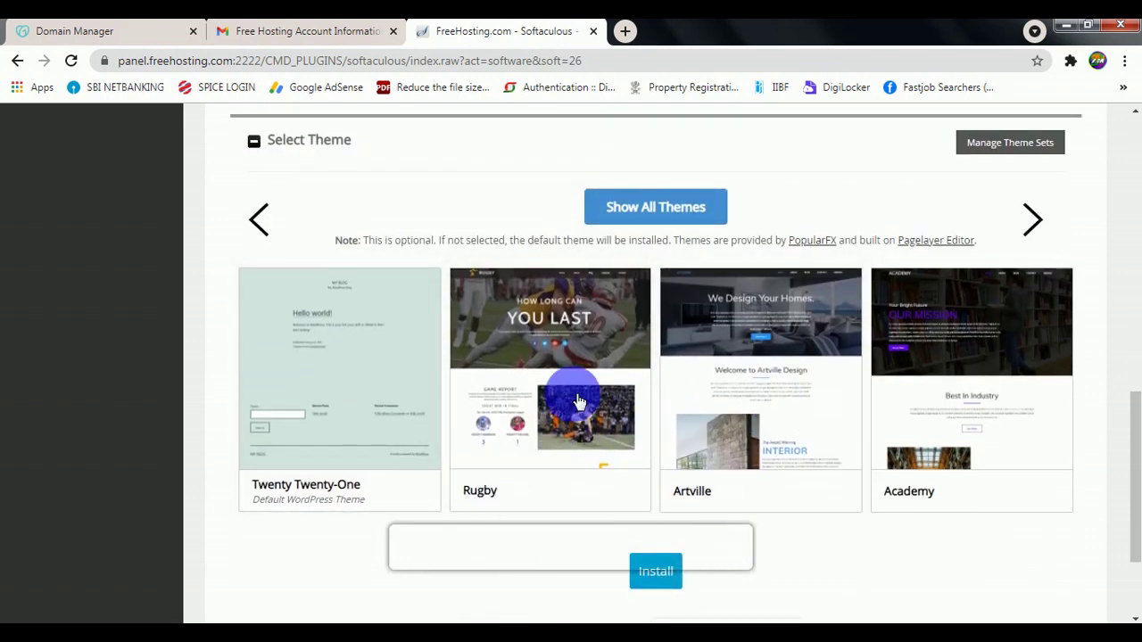
pyautogui.click(563, 357)
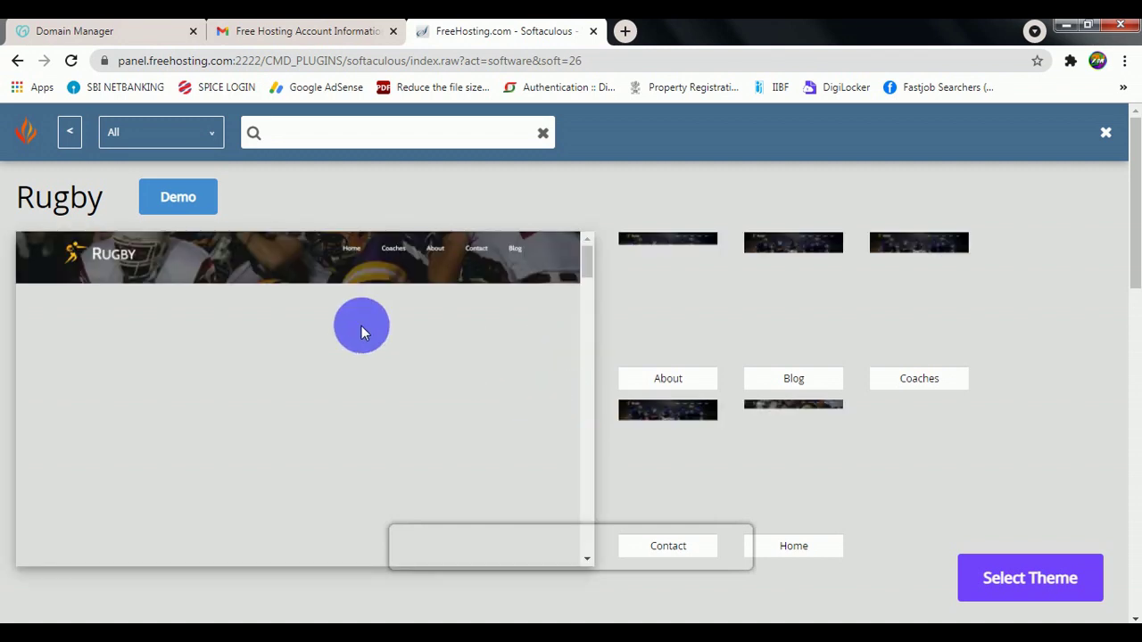
pyautogui.click(189, 207)
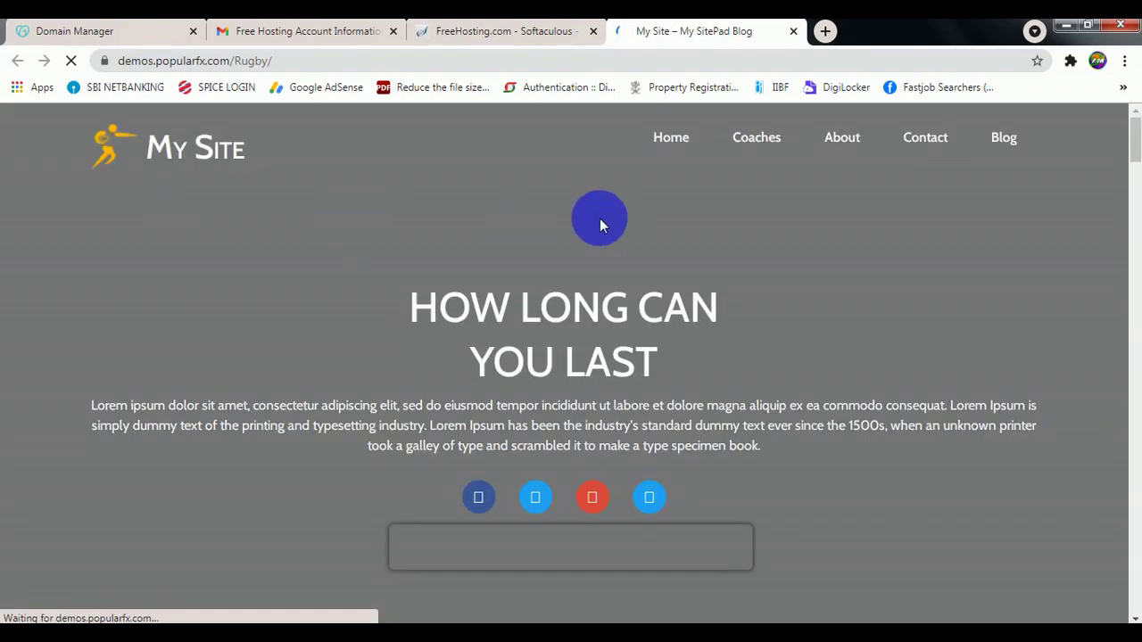
pyautogui.scroll(-3, 585, 267)
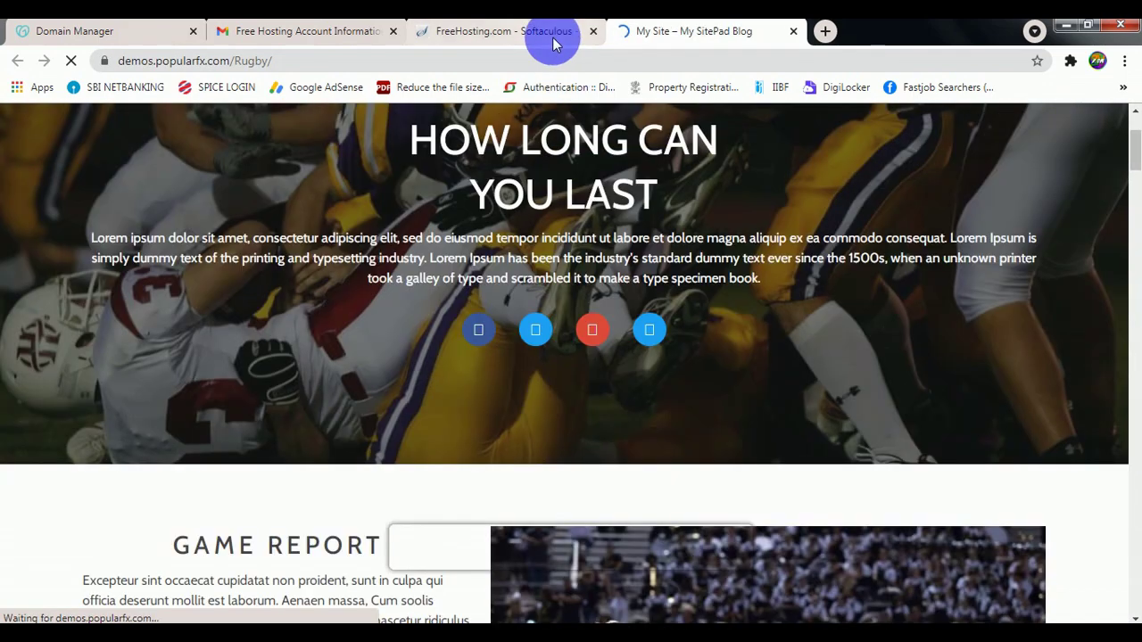
pyautogui.click(546, 31)
pyautogui.click(794, 31)
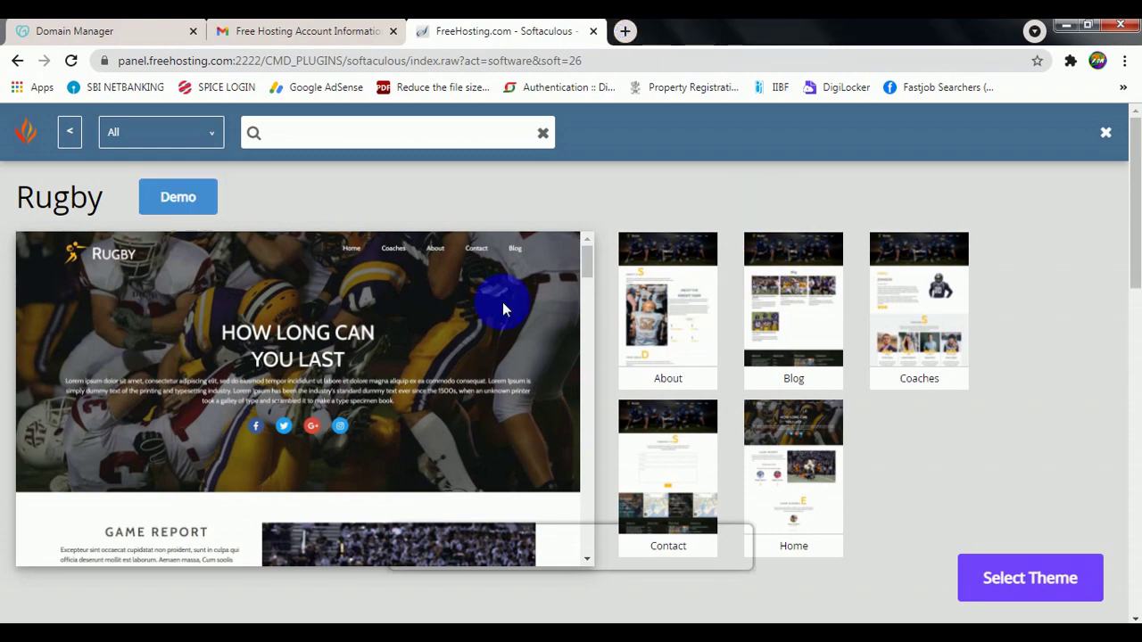
pyautogui.press('Escape')
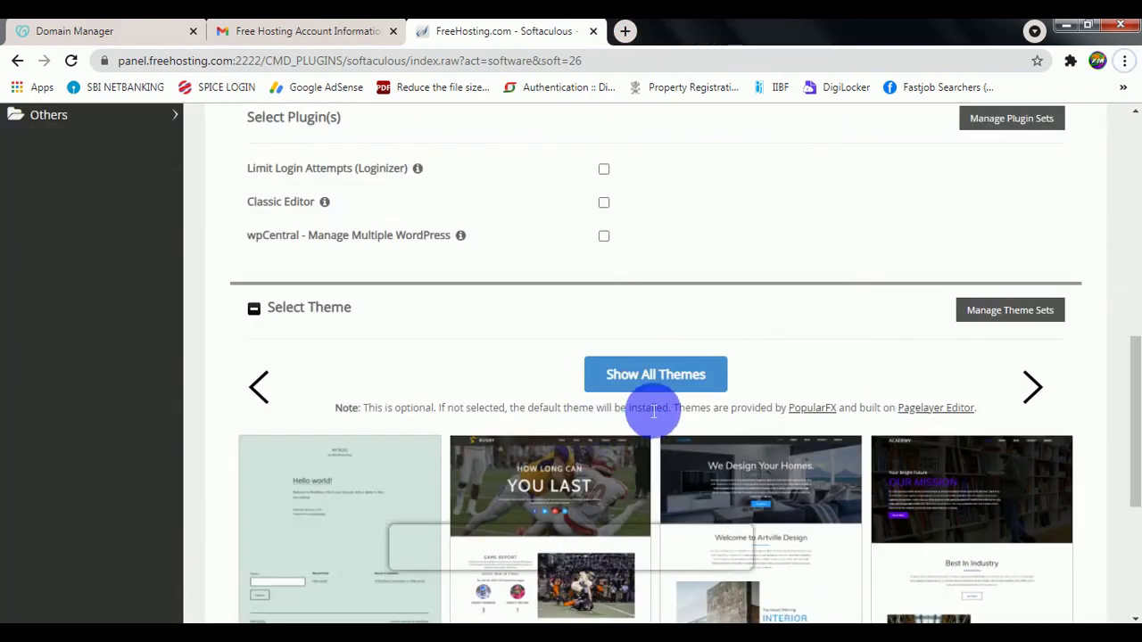
# - Show all available themes and browse the gallery for a suitable design
pyautogui.click(650, 378)
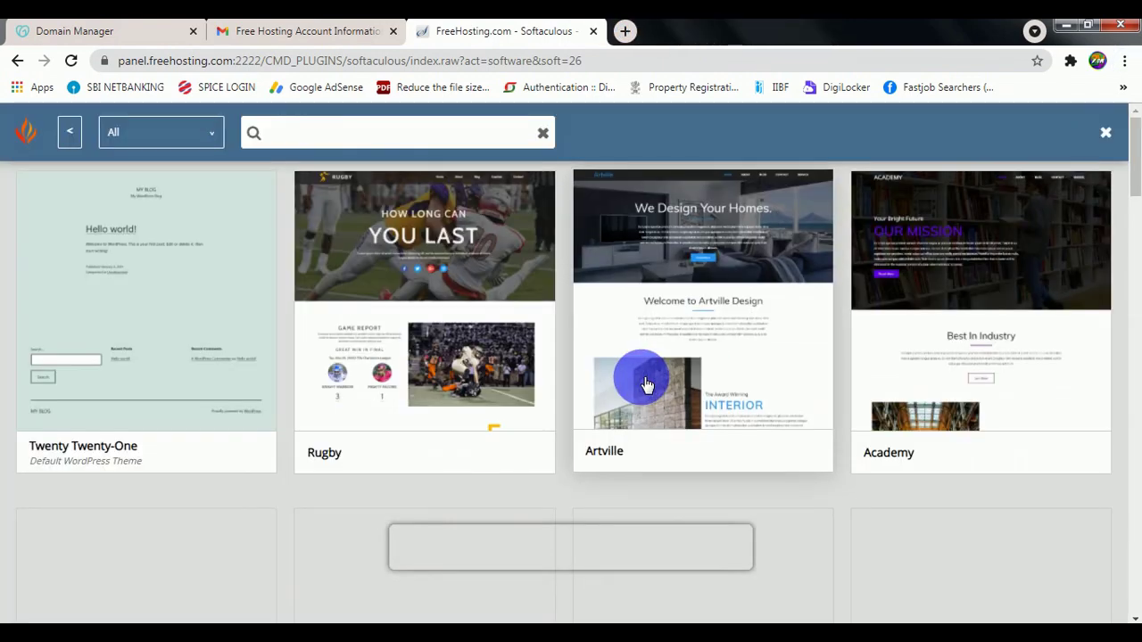
pyautogui.scroll(-2, 522, 375)
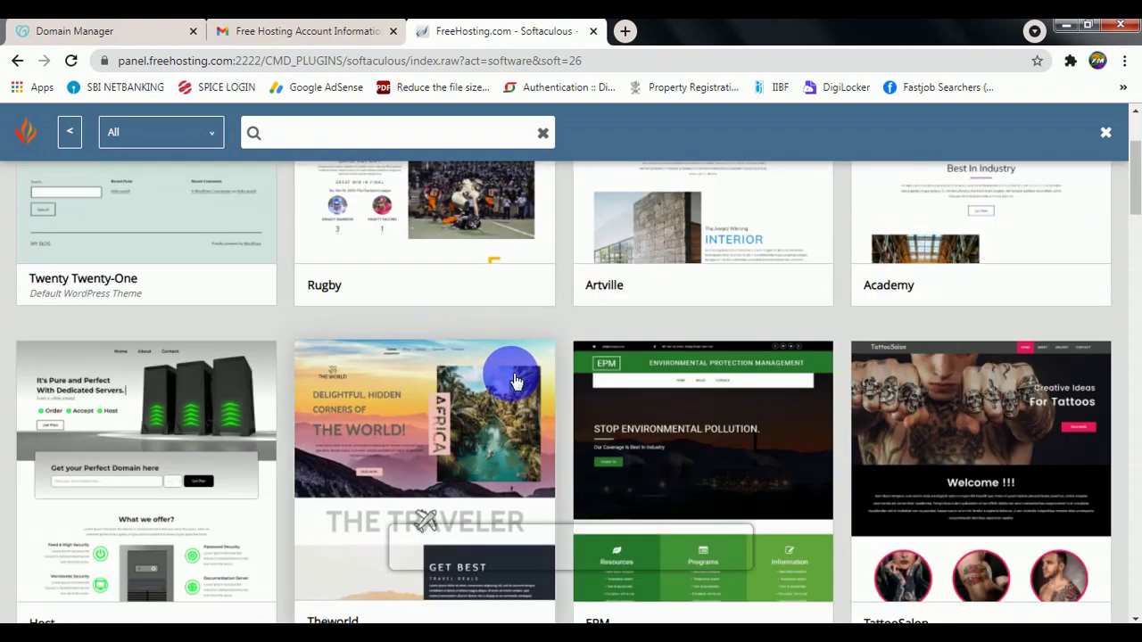
pyautogui.scroll(-4, 516, 382)
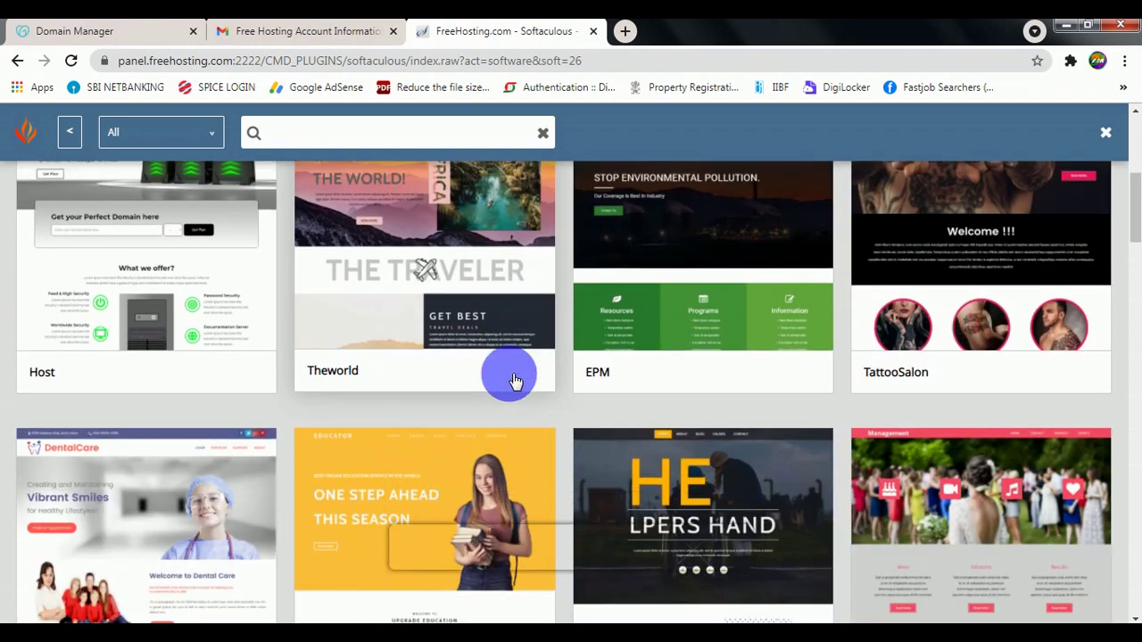
pyautogui.scroll(-3, 516, 382)
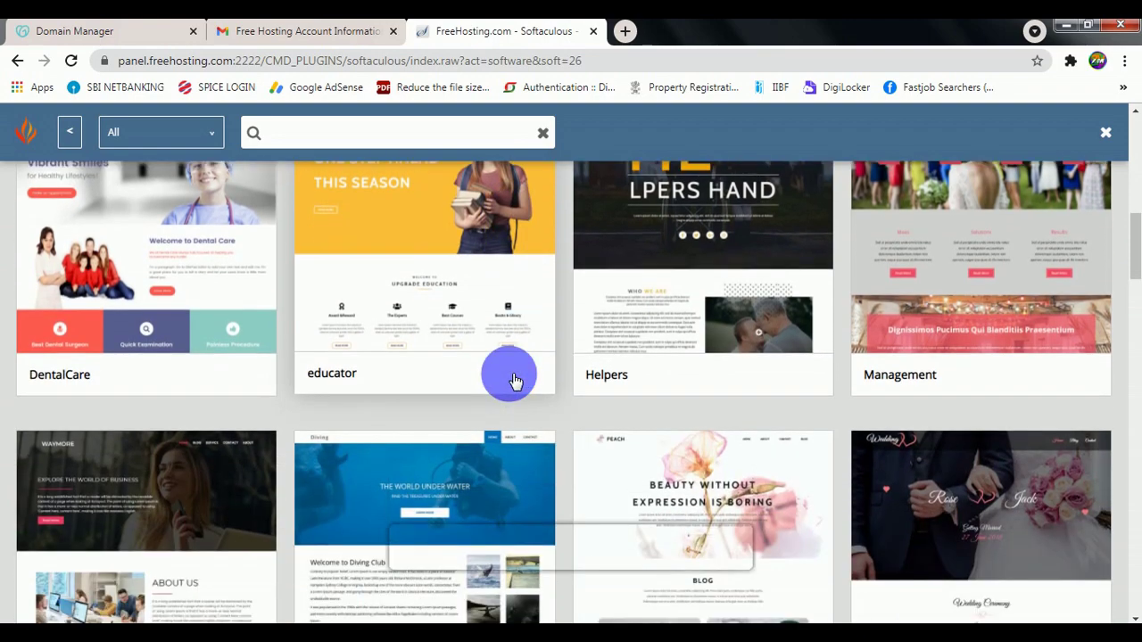
pyautogui.scroll(-2, 515, 382)
pyautogui.scroll(3, 515, 382)
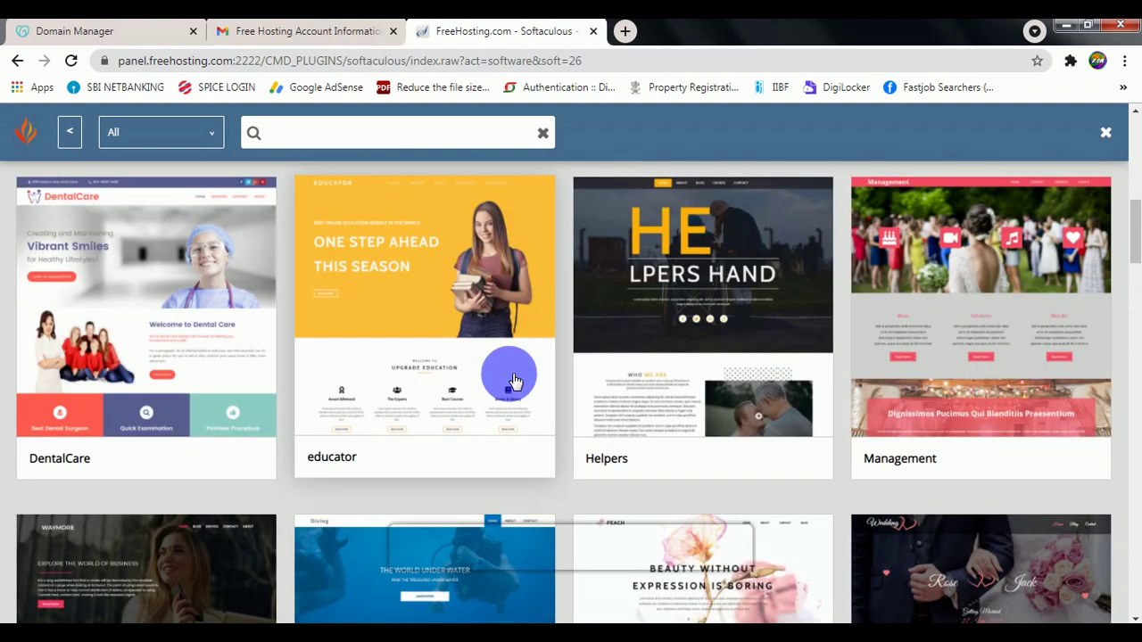
pyautogui.scroll(-6, 516, 382)
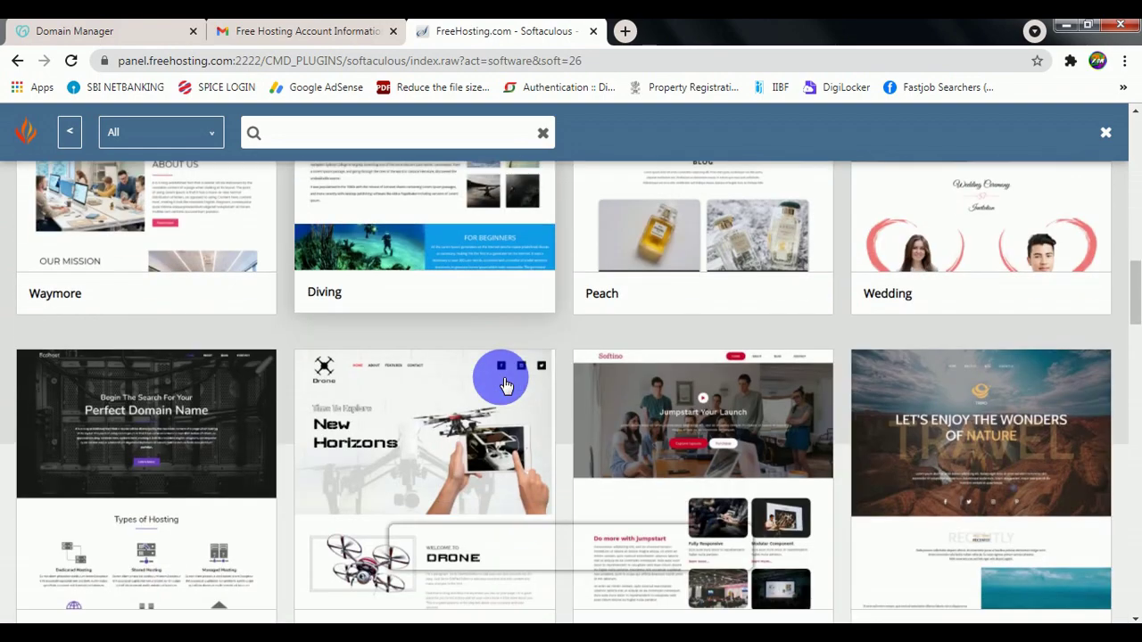
pyautogui.scroll(5, 505, 384)
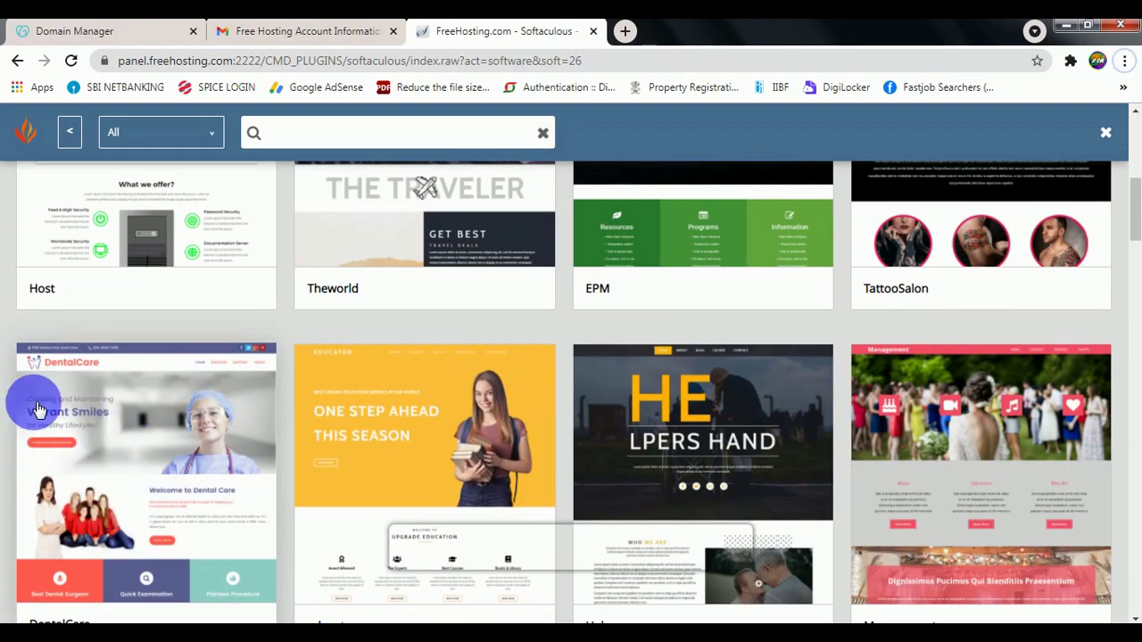
pyautogui.scroll(-1, 99, 382)
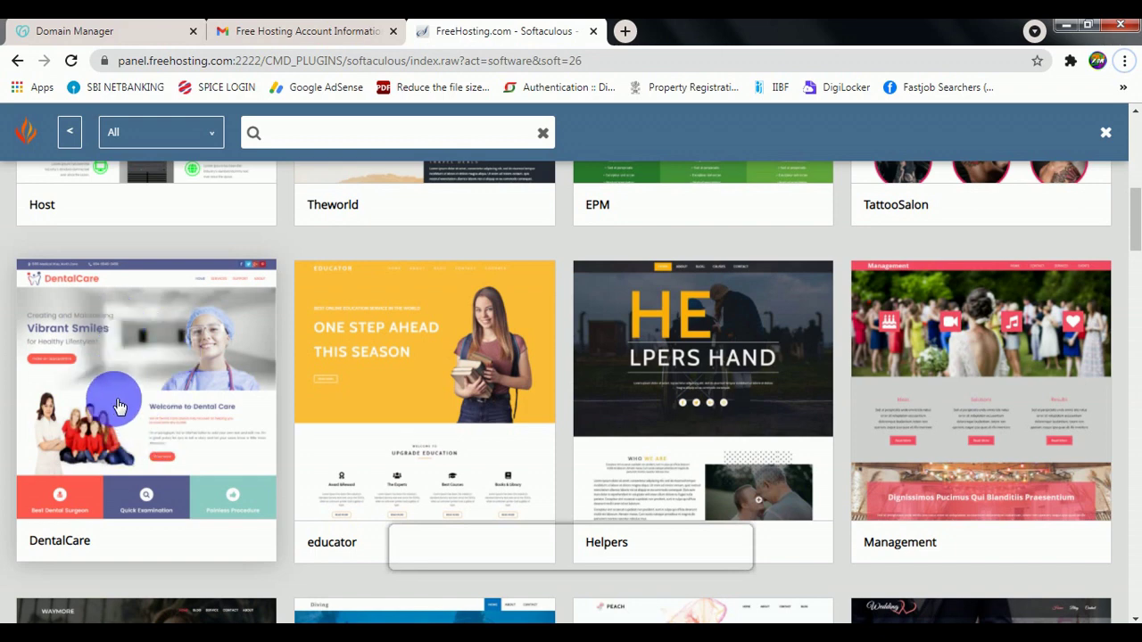
# - Select the DentalCare theme, accept its demo images and install WordPress
pyautogui.click(126, 398)
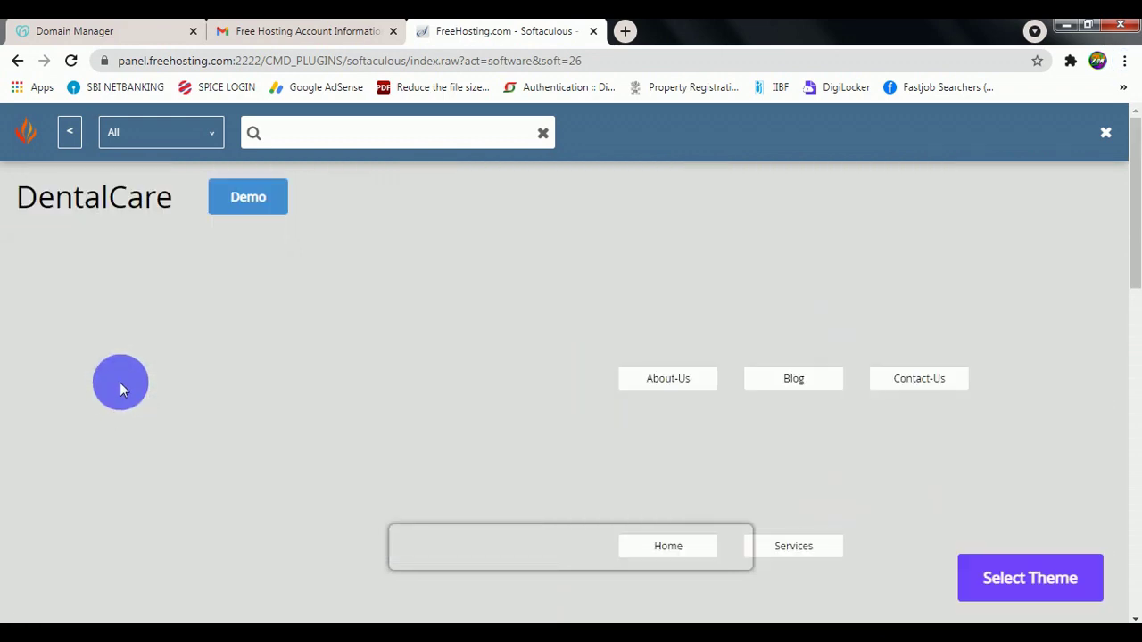
pyautogui.click(1020, 578)
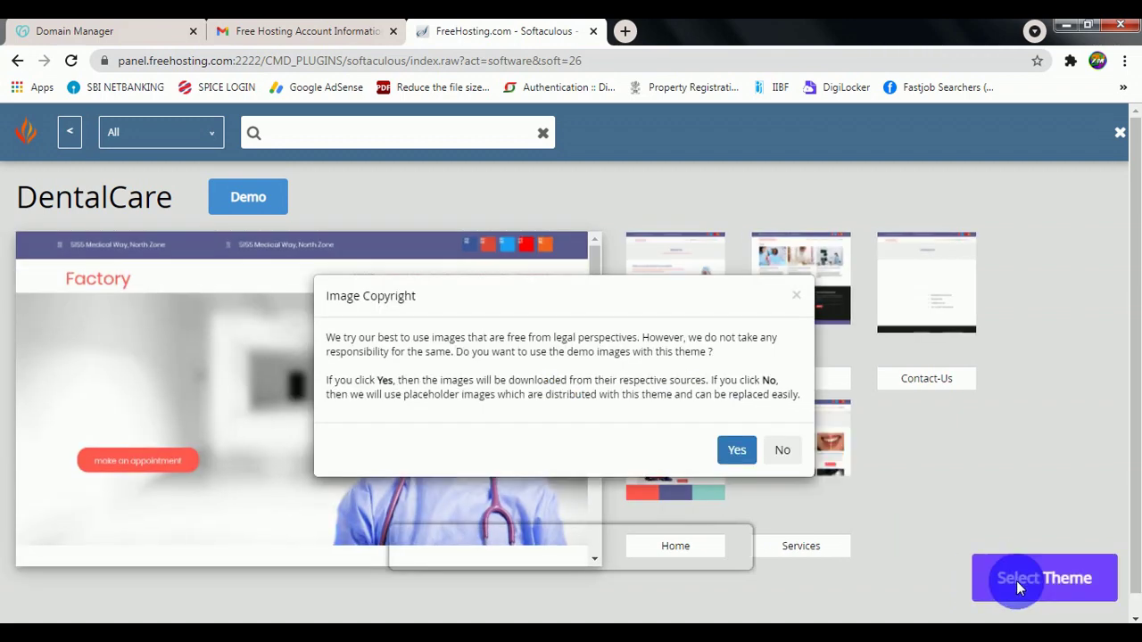
pyautogui.click(739, 452)
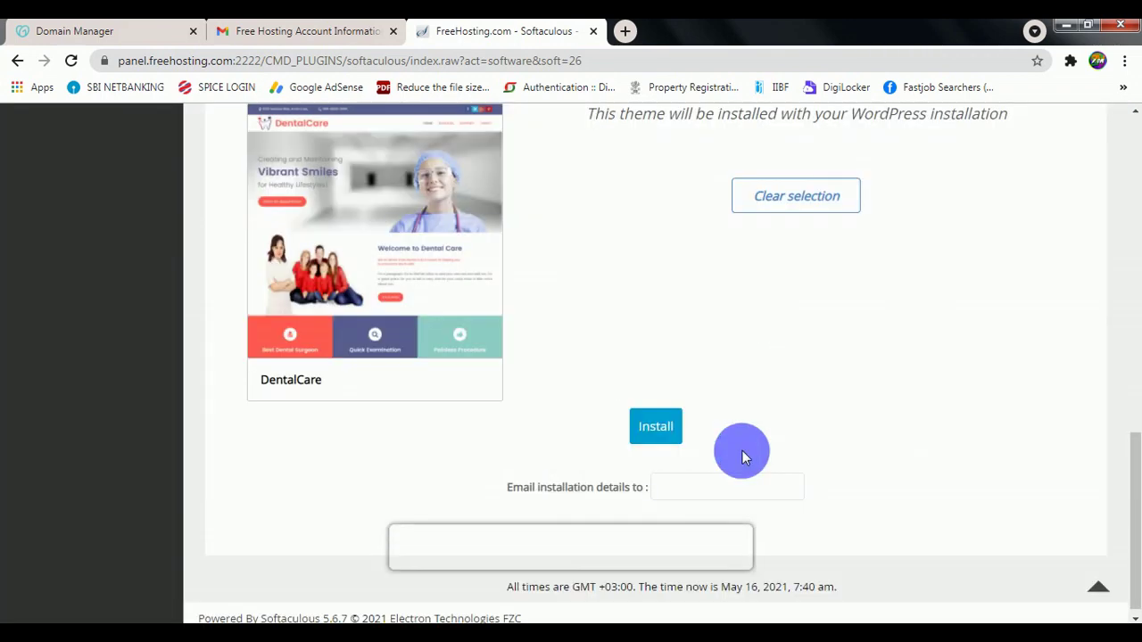
pyautogui.click(660, 428)
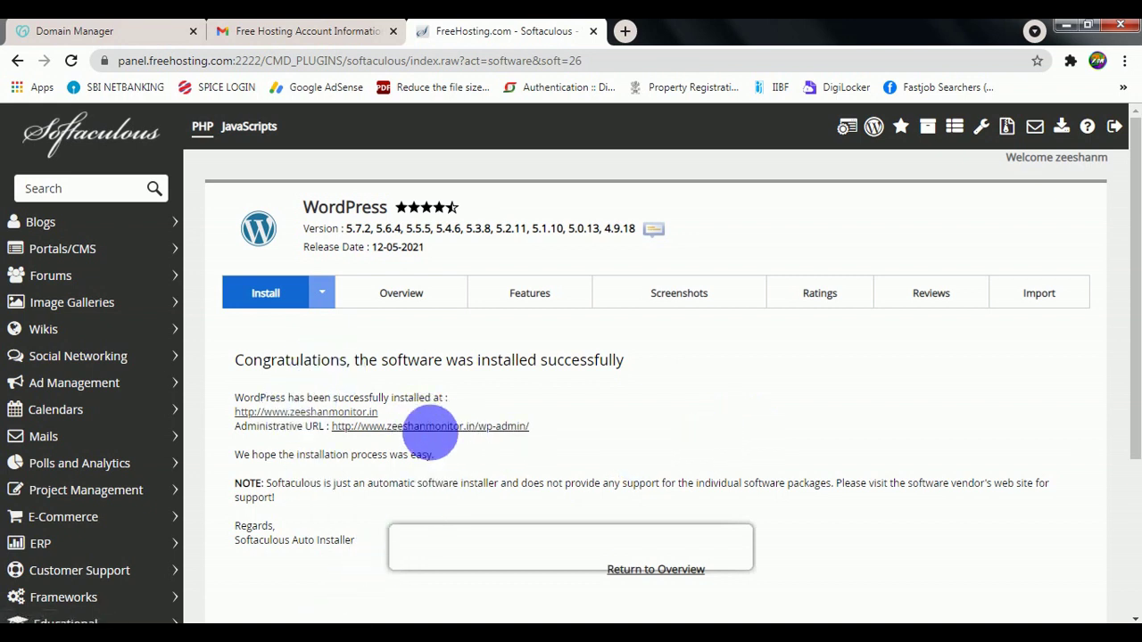
# - Open the administrative URL of the new WordPress site and look over its dashboard
pyautogui.click(437, 427)
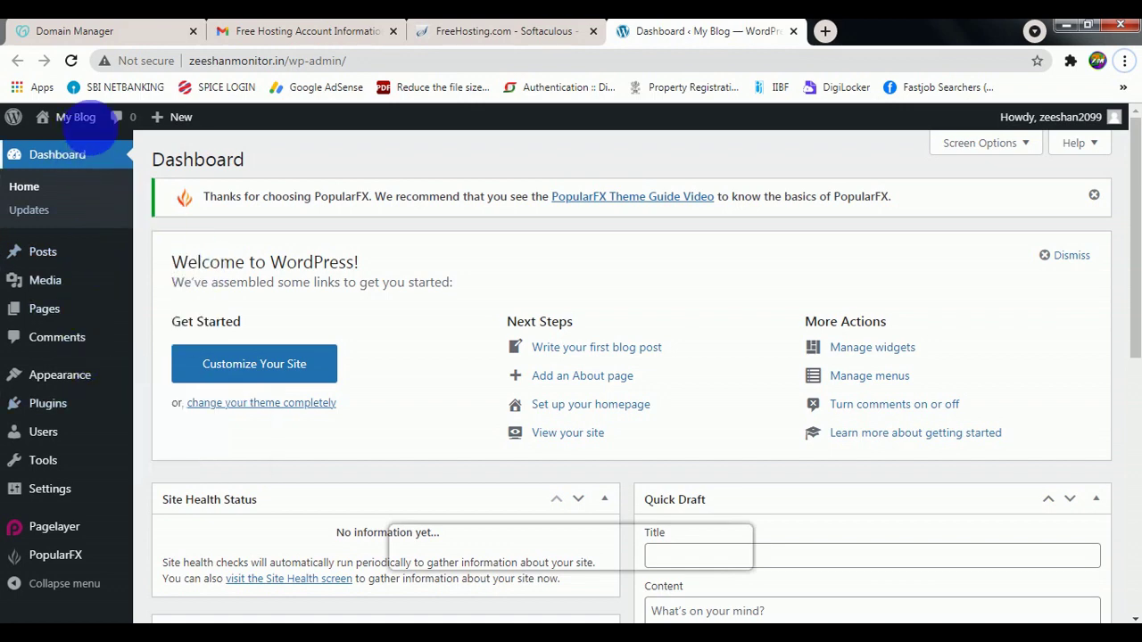
pyautogui.moveTo(61, 327)
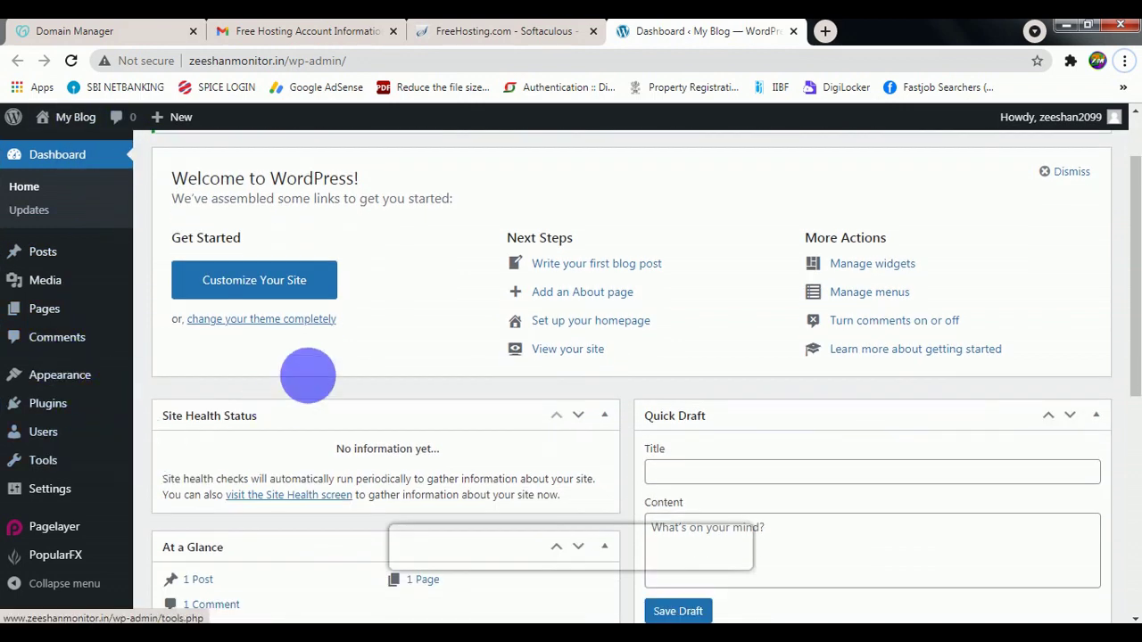
pyautogui.scroll(2, 357, 354)
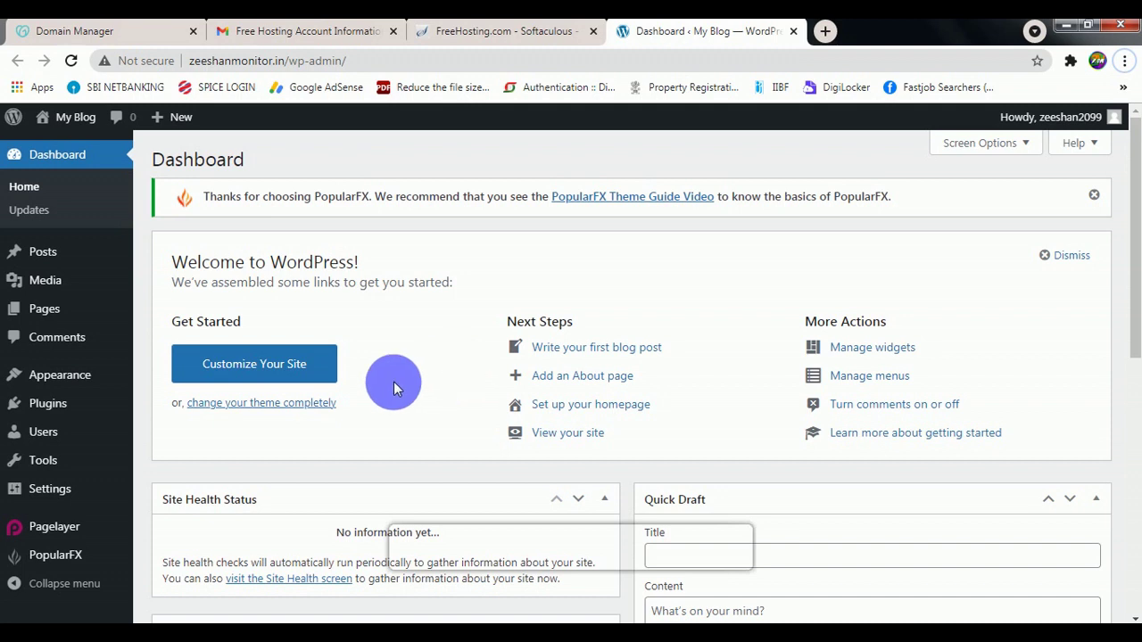
# - In the General Settings, set the site title to ZEESHAN MONITOR and replace the tagline with text beginning with ZEESHAN
pyautogui.moveTo(74, 500)
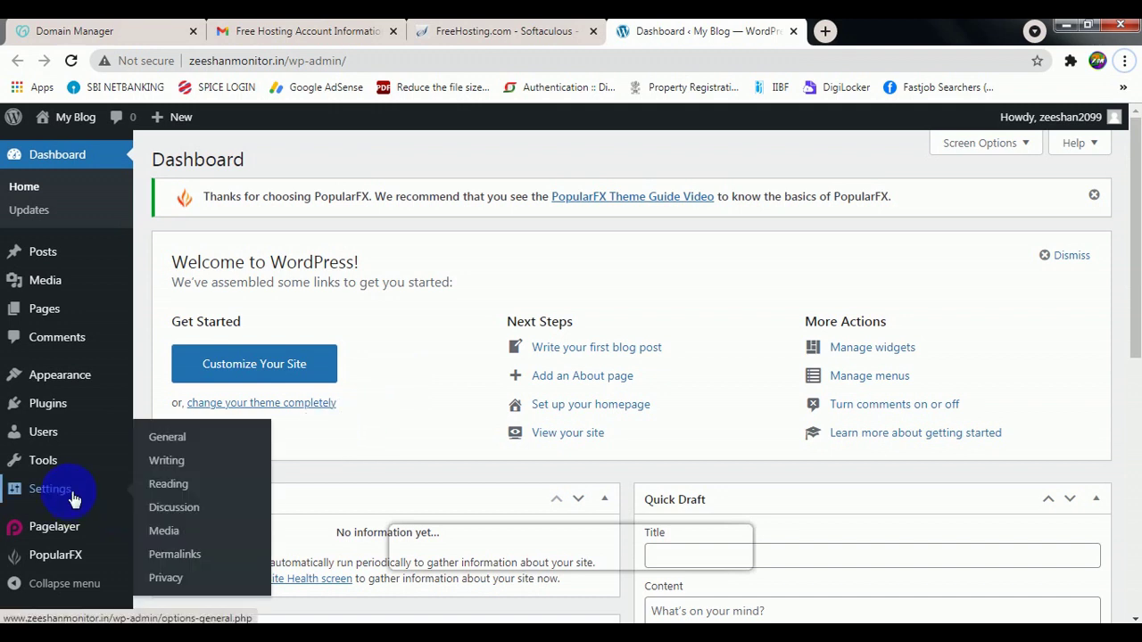
pyautogui.click(170, 446)
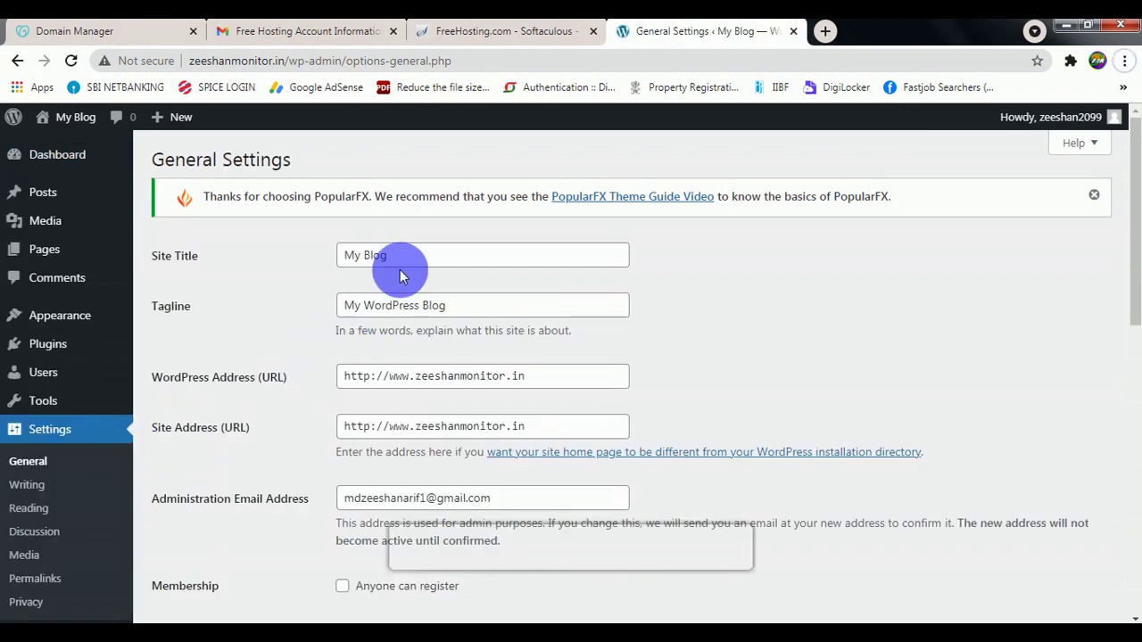
pyautogui.moveTo(408, 262); pyautogui.dragTo(272, 270)
pyautogui.write('ZEESHAN MONITOR')
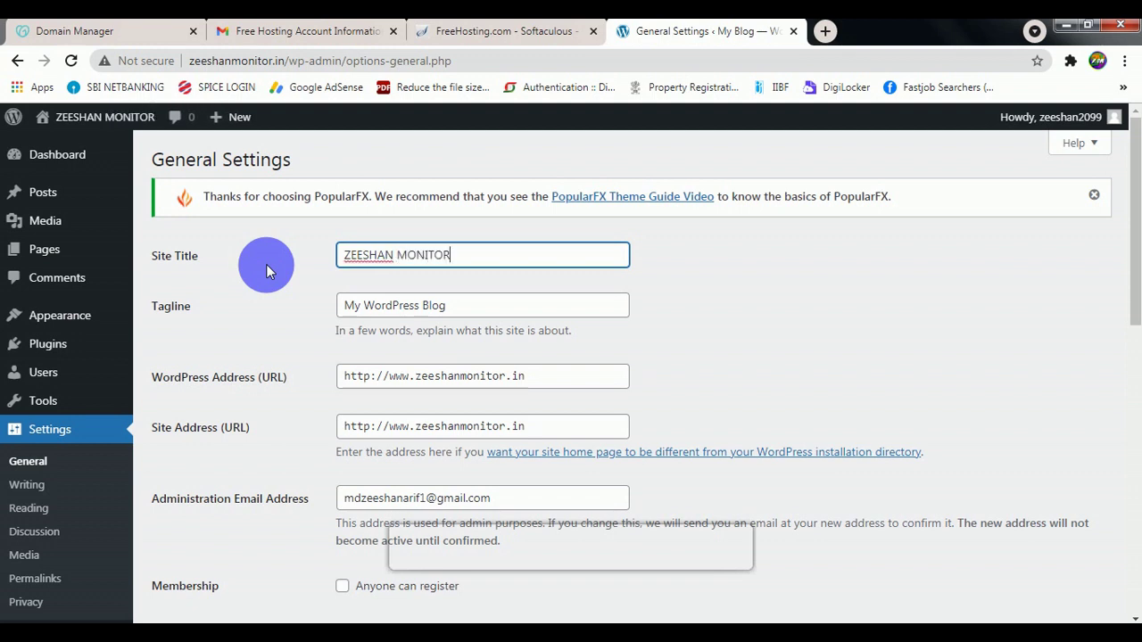
pyautogui.click(383, 311)
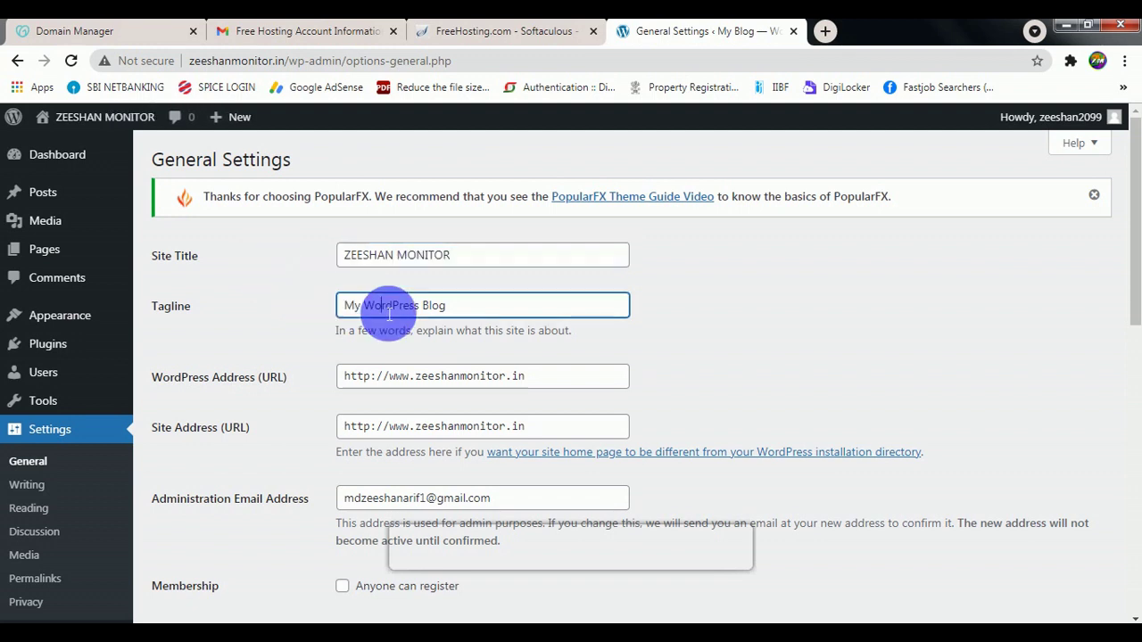
pyautogui.hotkey('ctrl', 'a')
pyautogui.write('Z')
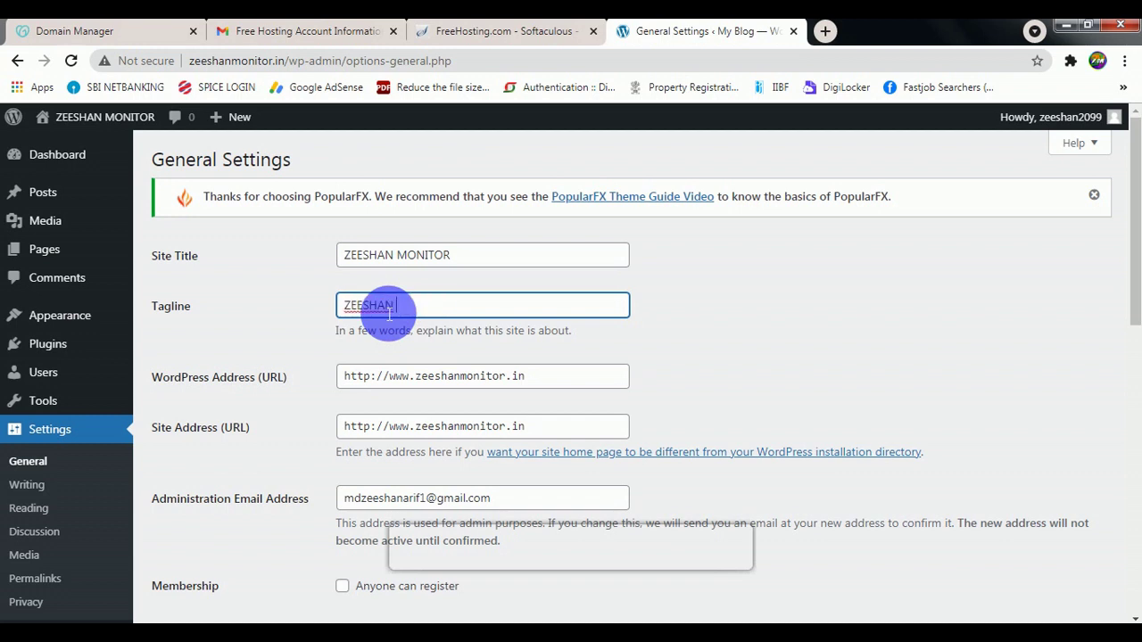
# - Set the site's timezone to UTC+5:30 and save the General Settings
pyautogui.scroll(-4, 389, 314)
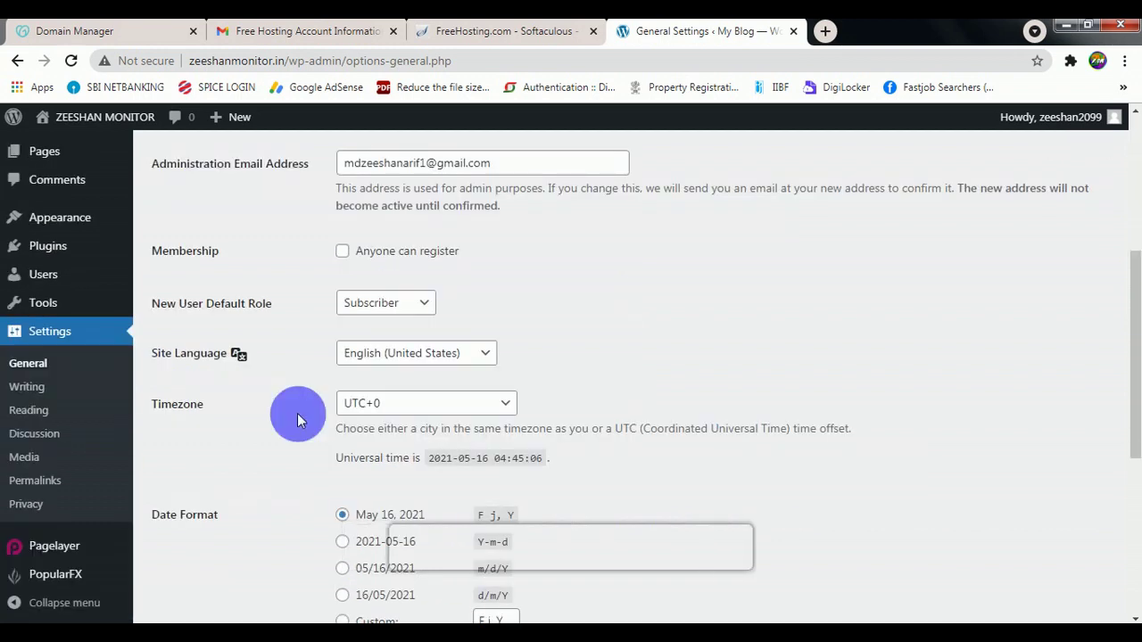
pyautogui.click(396, 403)
pyautogui.scroll(-5, 395, 280)
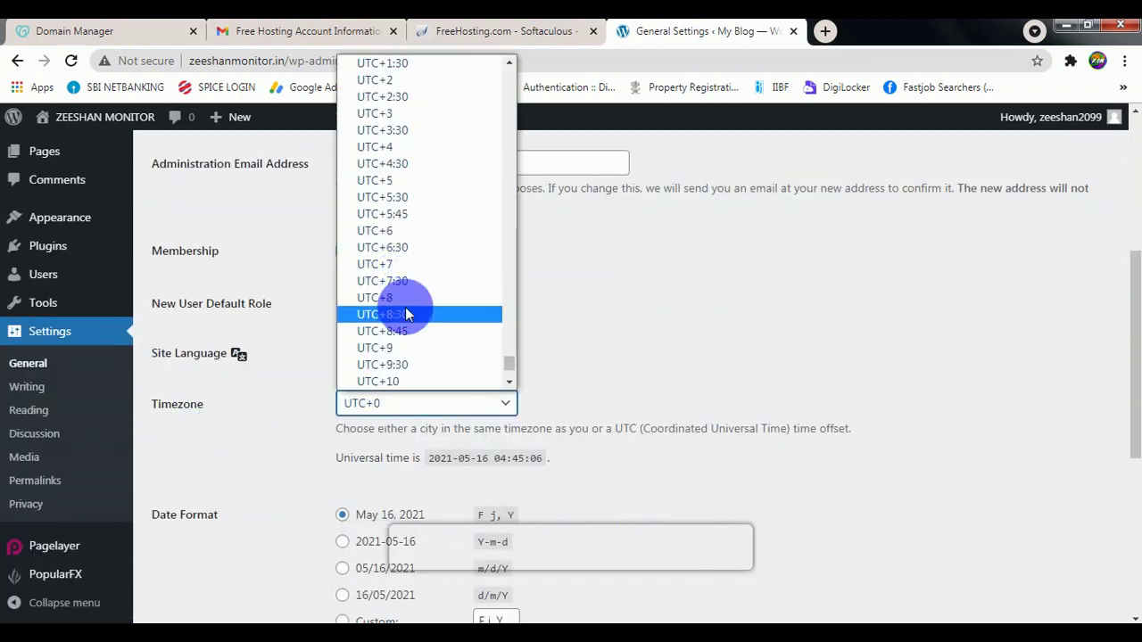
pyautogui.scroll(-3, 401, 295)
pyautogui.scroll(3, 402, 267)
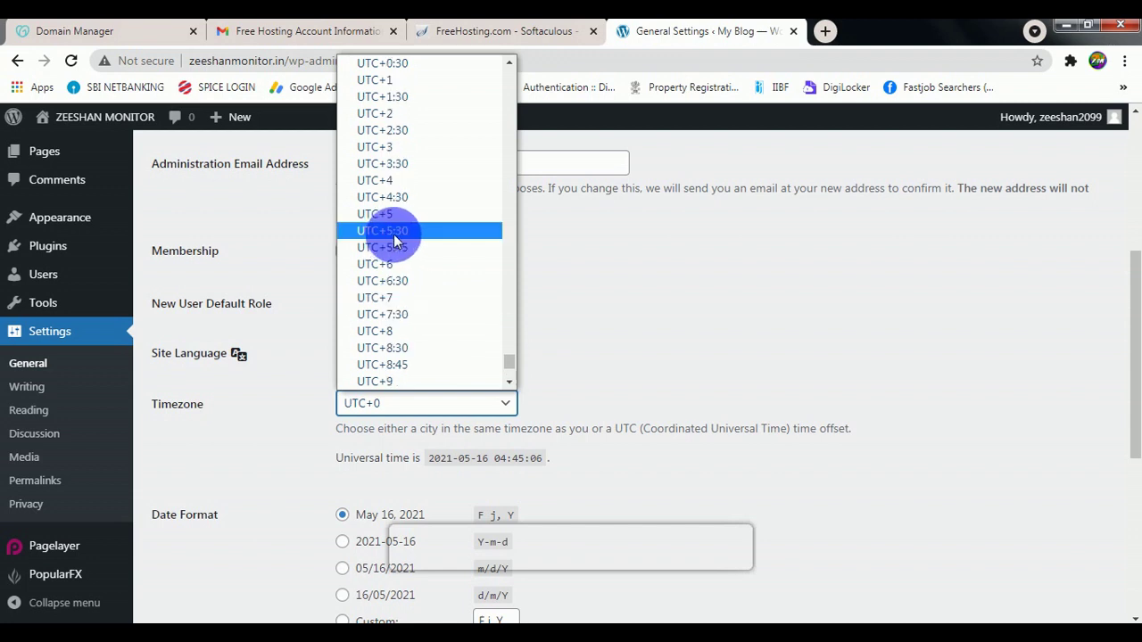
pyautogui.click(401, 232)
pyautogui.scroll(-4, 459, 337)
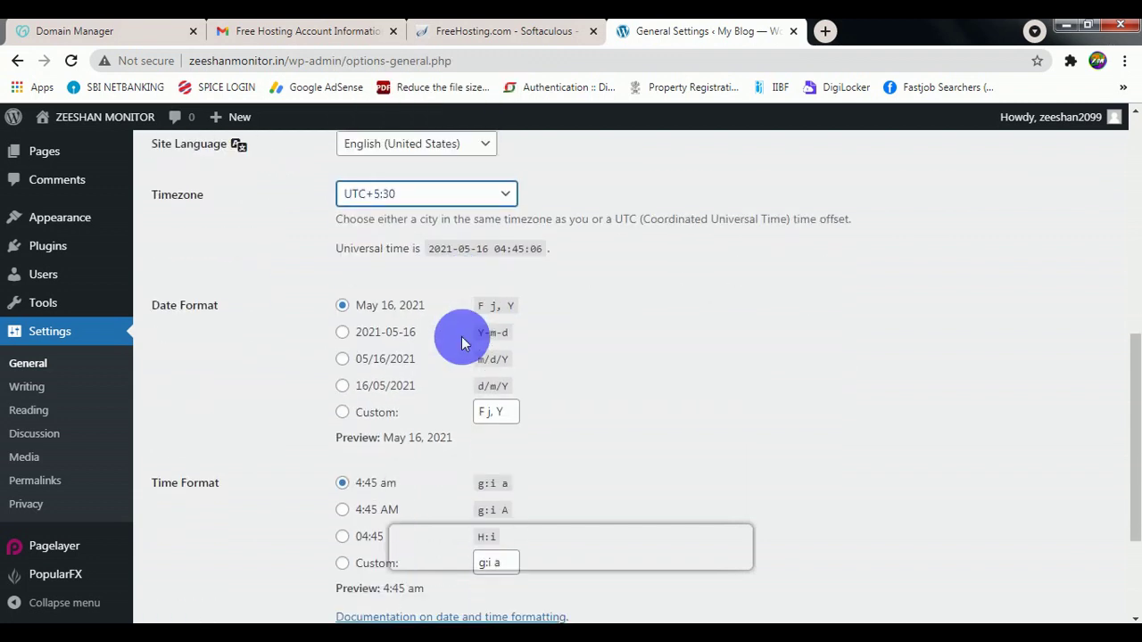
pyautogui.click(182, 591)
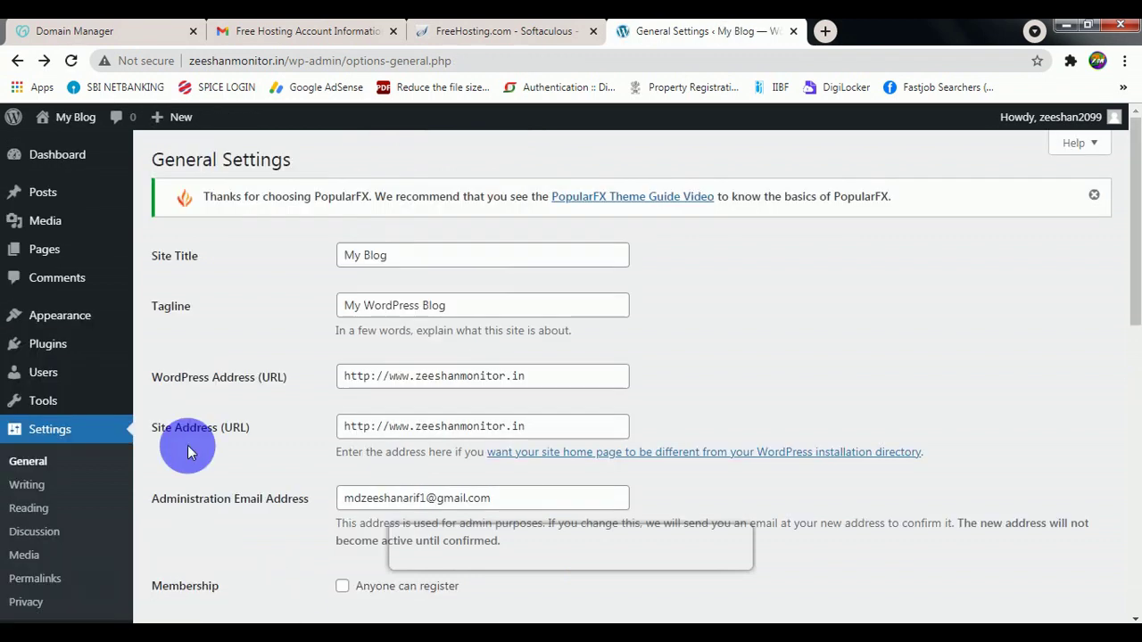
# - Change the permalink structure to Post name and save the Permalink Settings
pyautogui.click(35, 579)
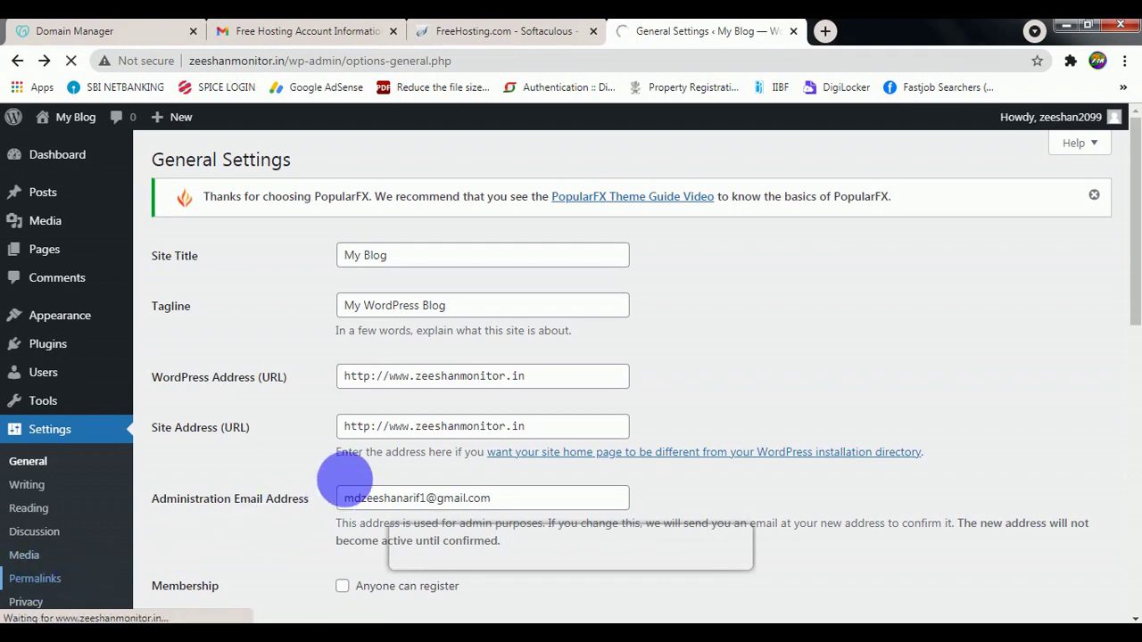
pyautogui.scroll(-1, 698, 354)
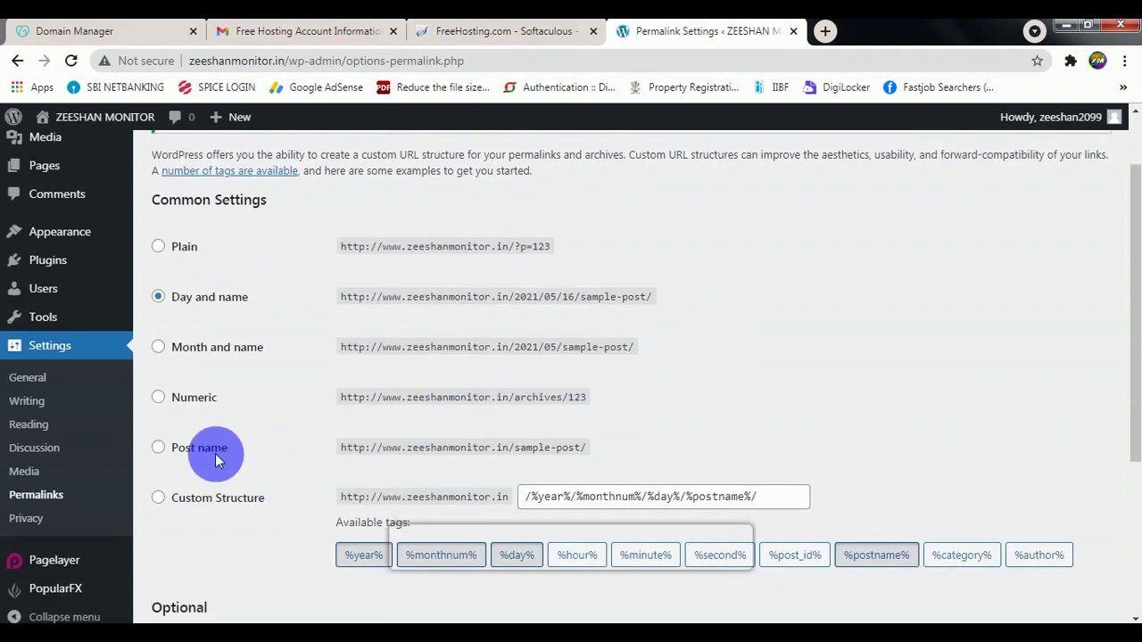
pyautogui.click(170, 452)
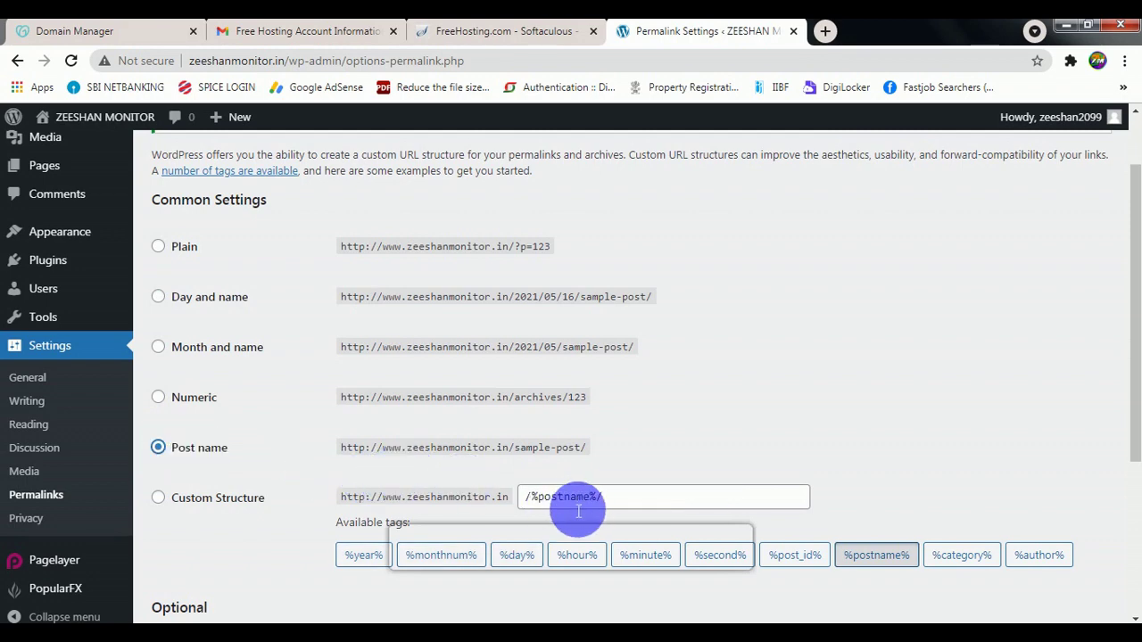
pyautogui.scroll(-3, 578, 511)
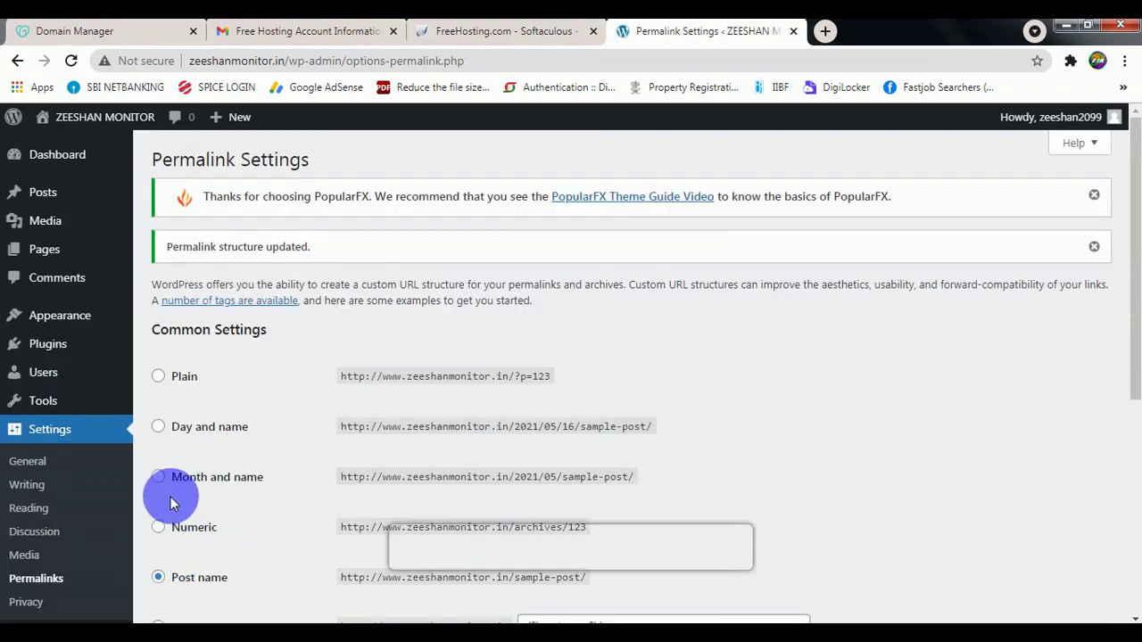
# - Open the theme management page, look over the installed themes and go to adding a new one
pyautogui.moveTo(73, 324)
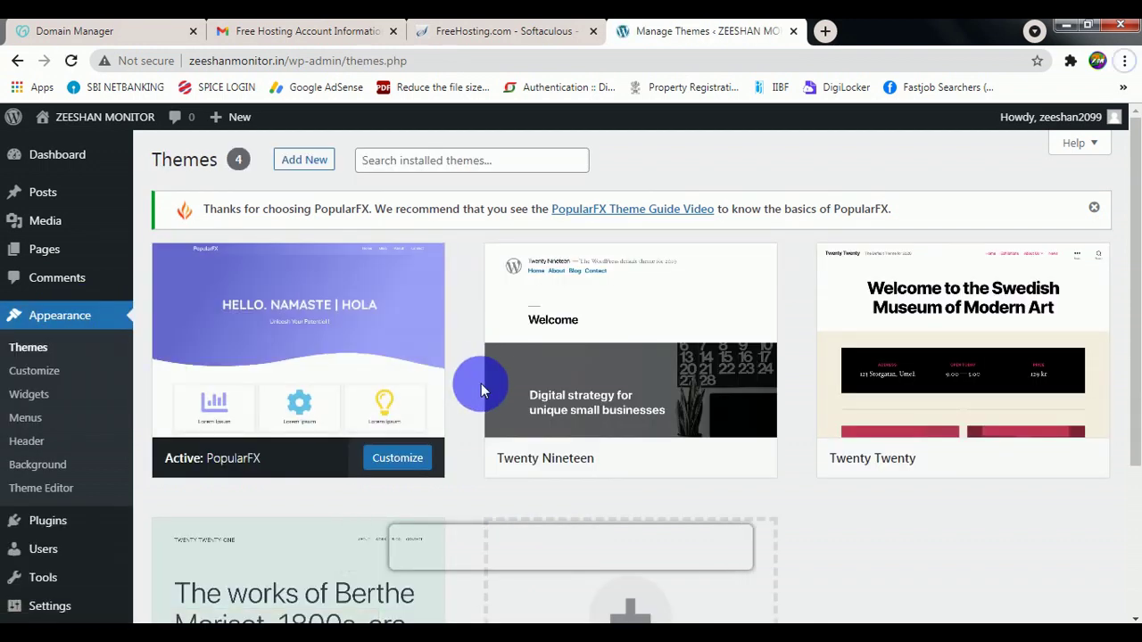
pyautogui.click(432, 172)
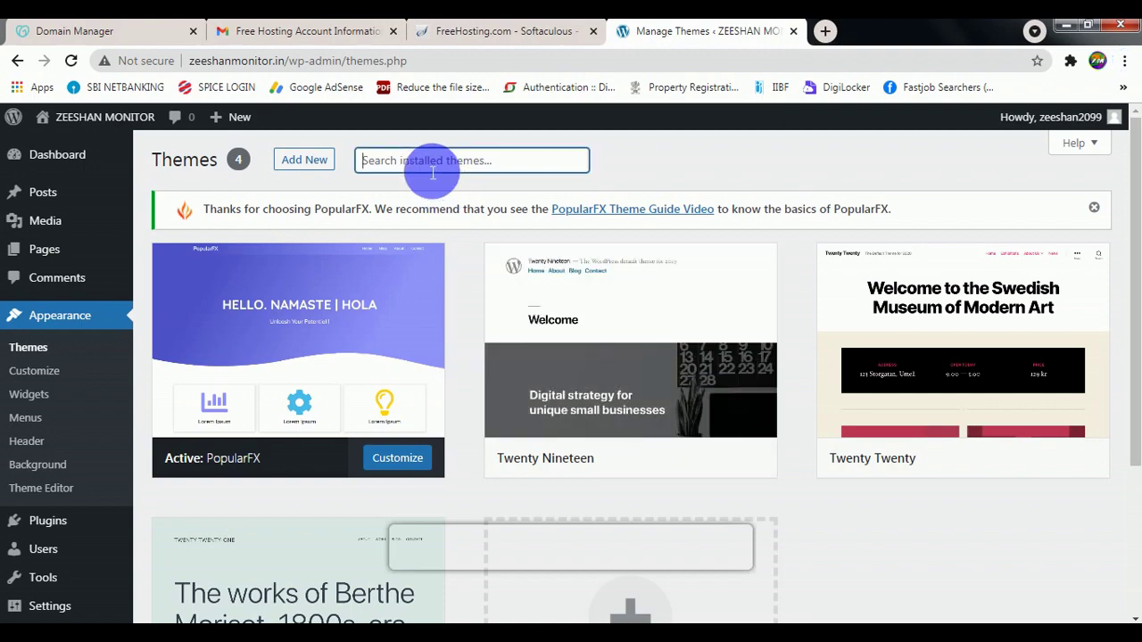
pyautogui.scroll(-2, 393, 357)
pyautogui.scroll(-1, 412, 396)
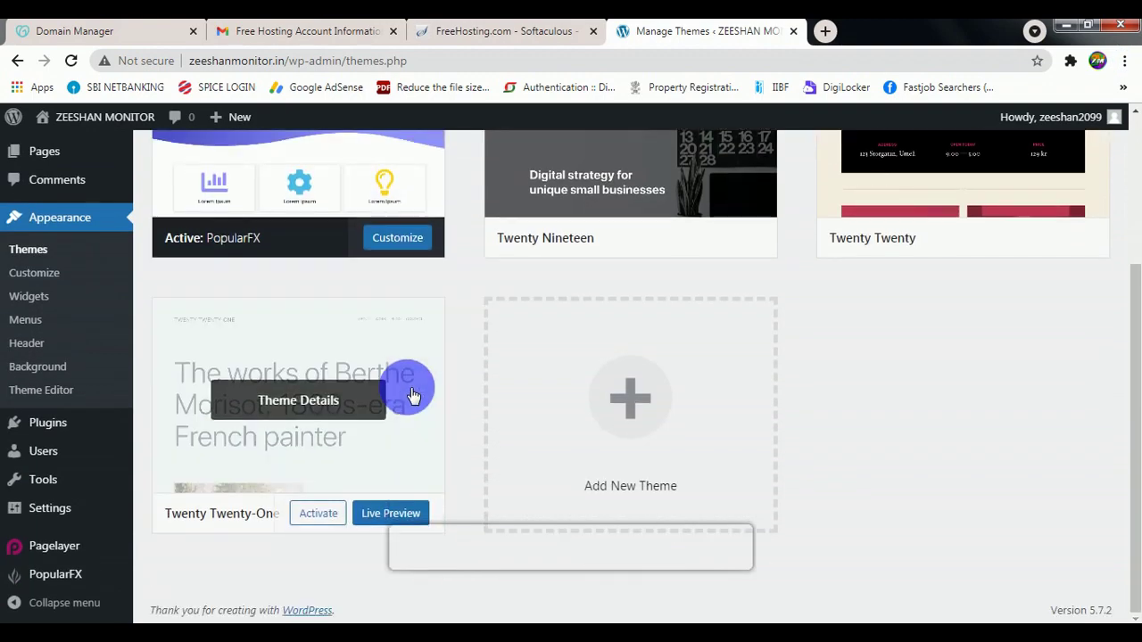
pyautogui.scroll(3, 412, 396)
pyautogui.scroll(-3, 412, 395)
pyautogui.scroll(3, 908, 533)
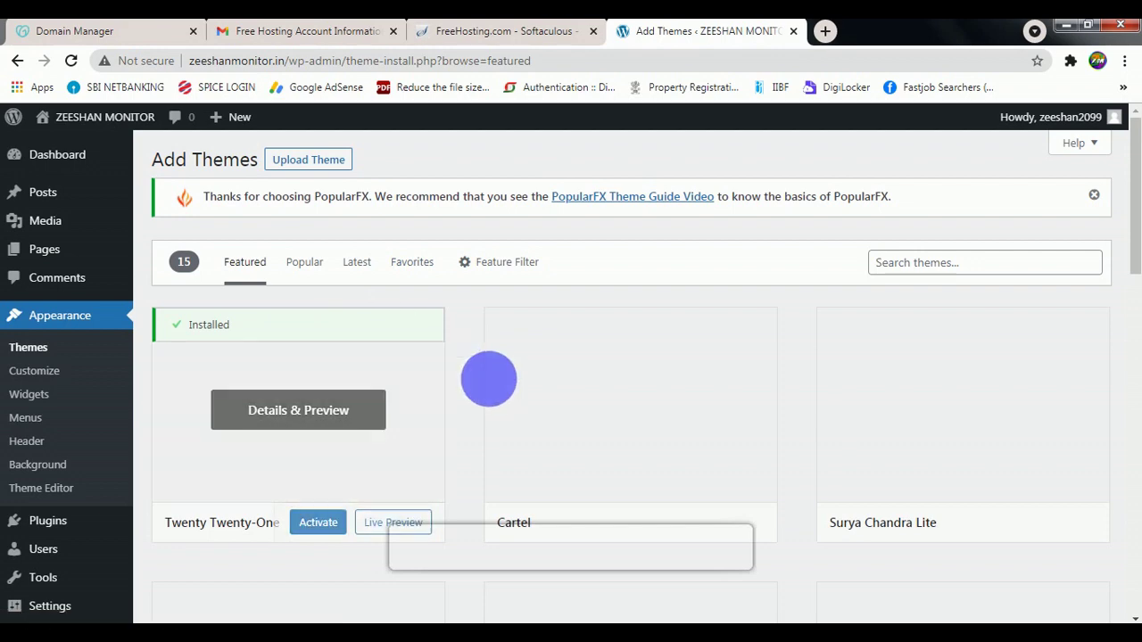
# - Browse the featured themes available for installation
pyautogui.scroll(-1, 554, 397)
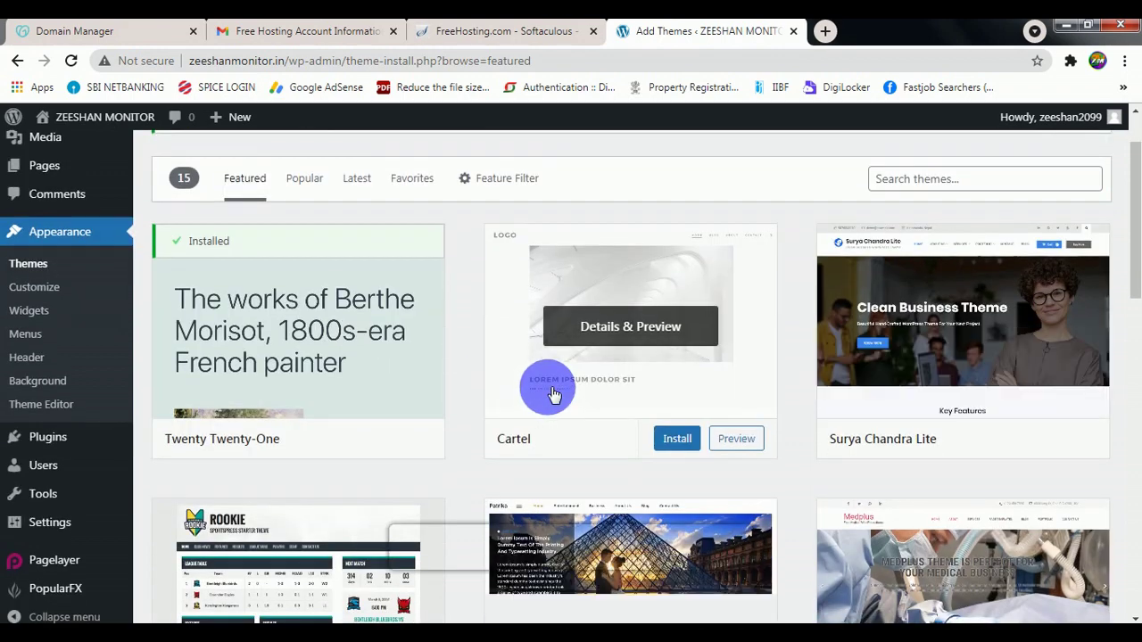
pyautogui.scroll(-3, 553, 392)
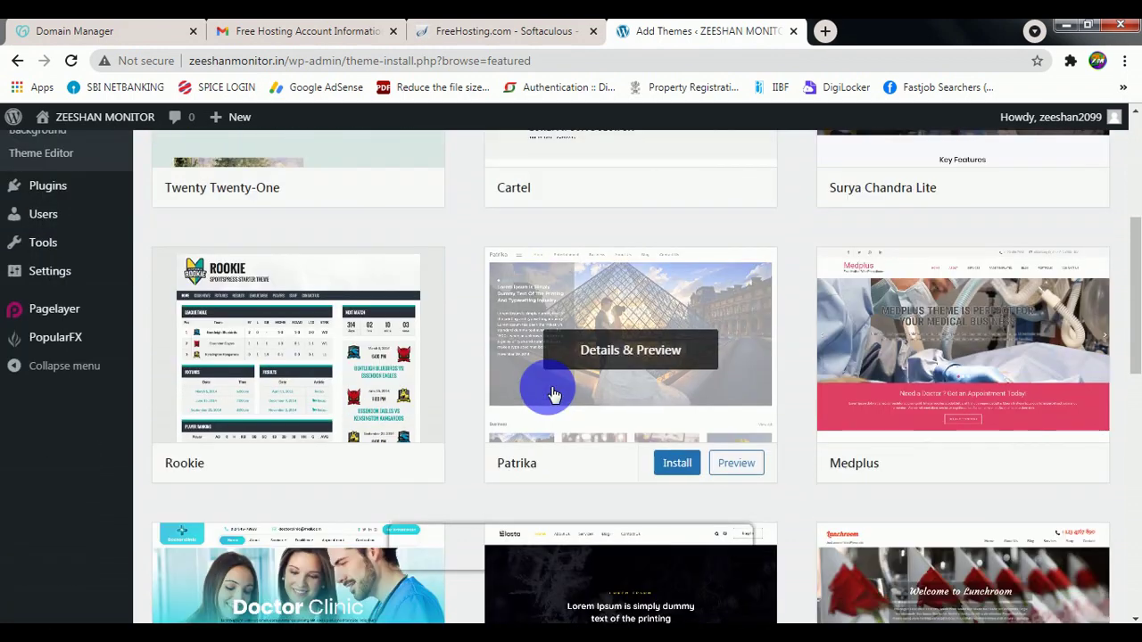
pyautogui.scroll(-2, 554, 394)
pyautogui.scroll(-3, 553, 394)
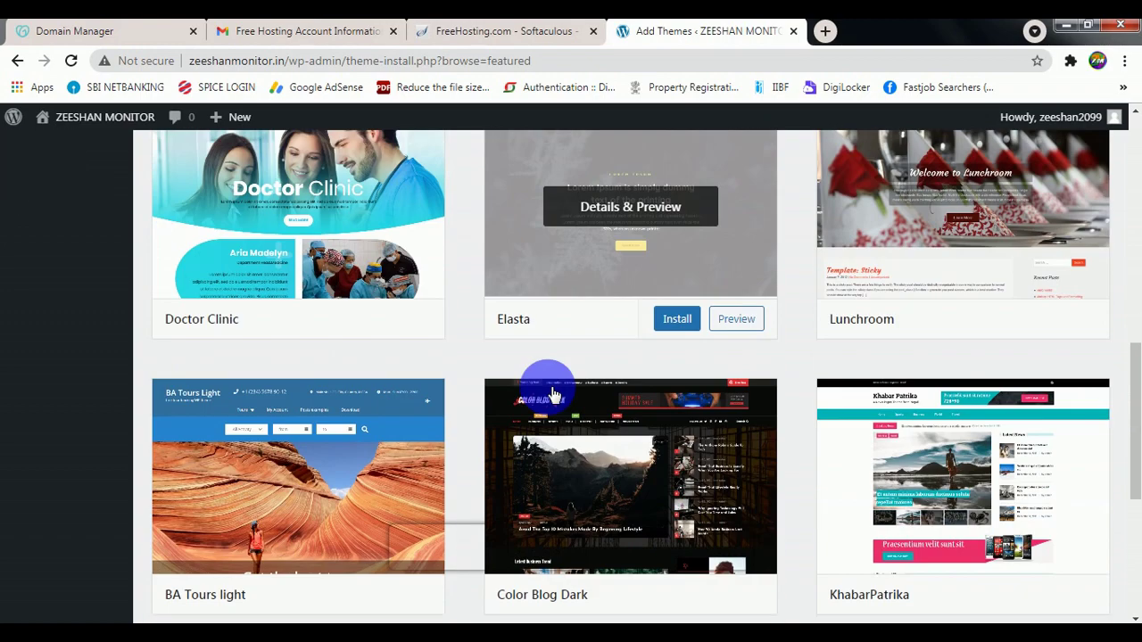
pyautogui.scroll(-3, 509, 373)
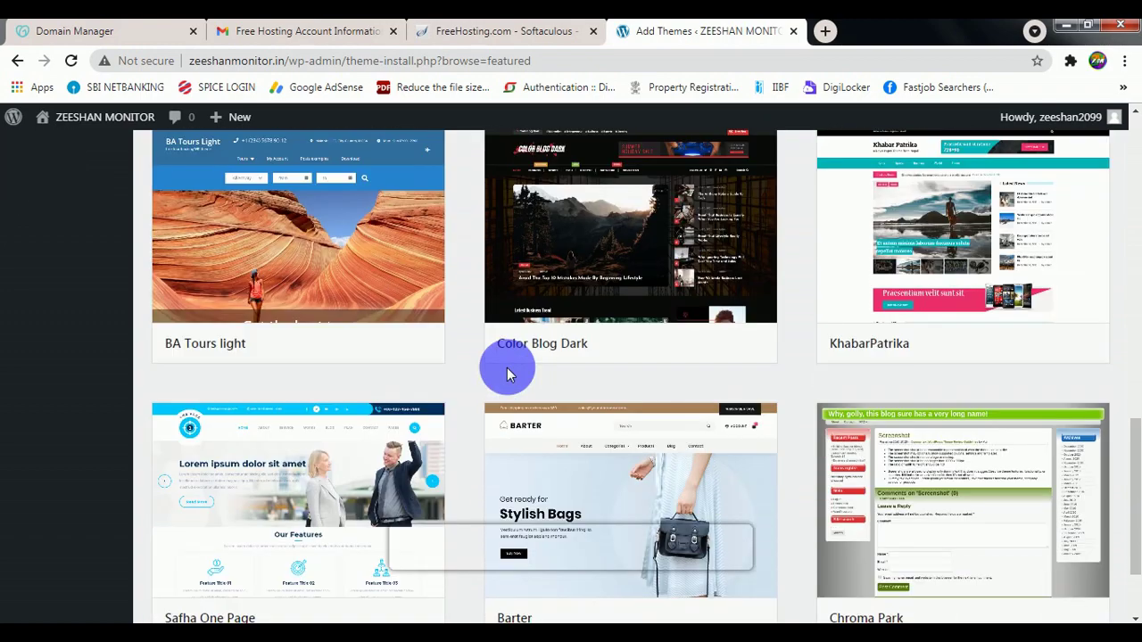
pyautogui.scroll(15, 507, 373)
# - Check the latest themes briefly and browse the popular themes for a suitable design
pyautogui.click(304, 262)
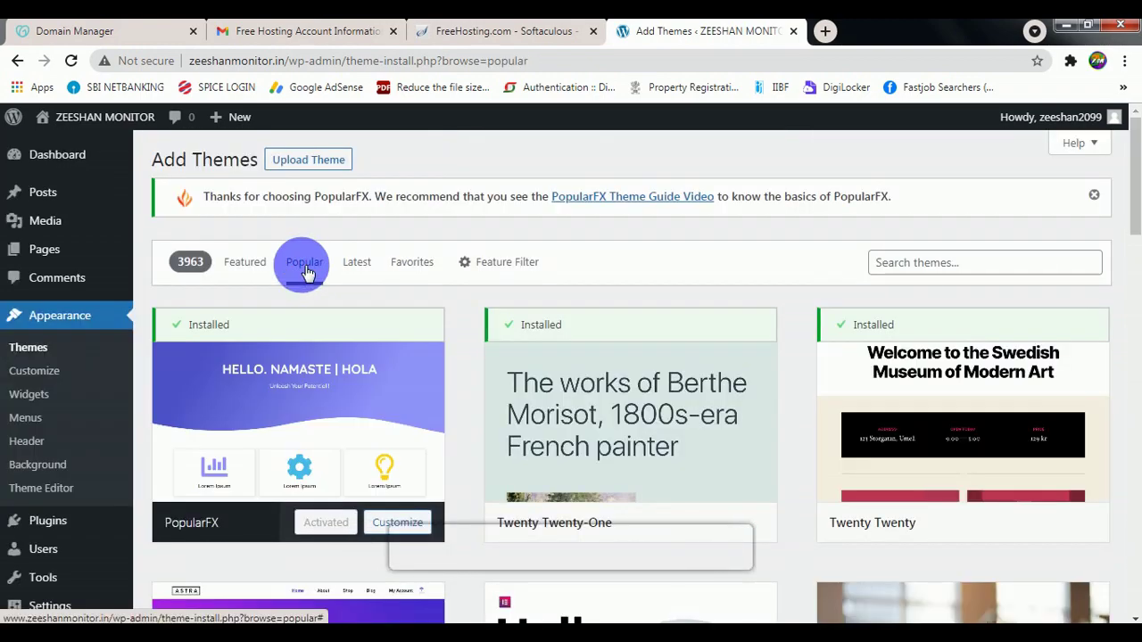
pyautogui.click(357, 267)
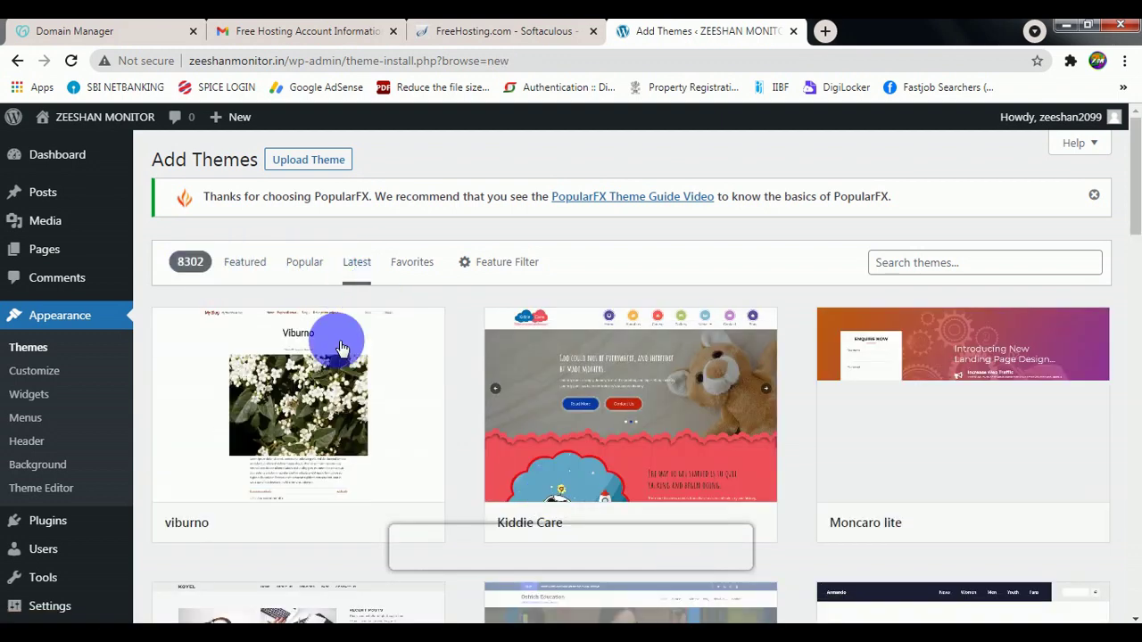
pyautogui.click(304, 262)
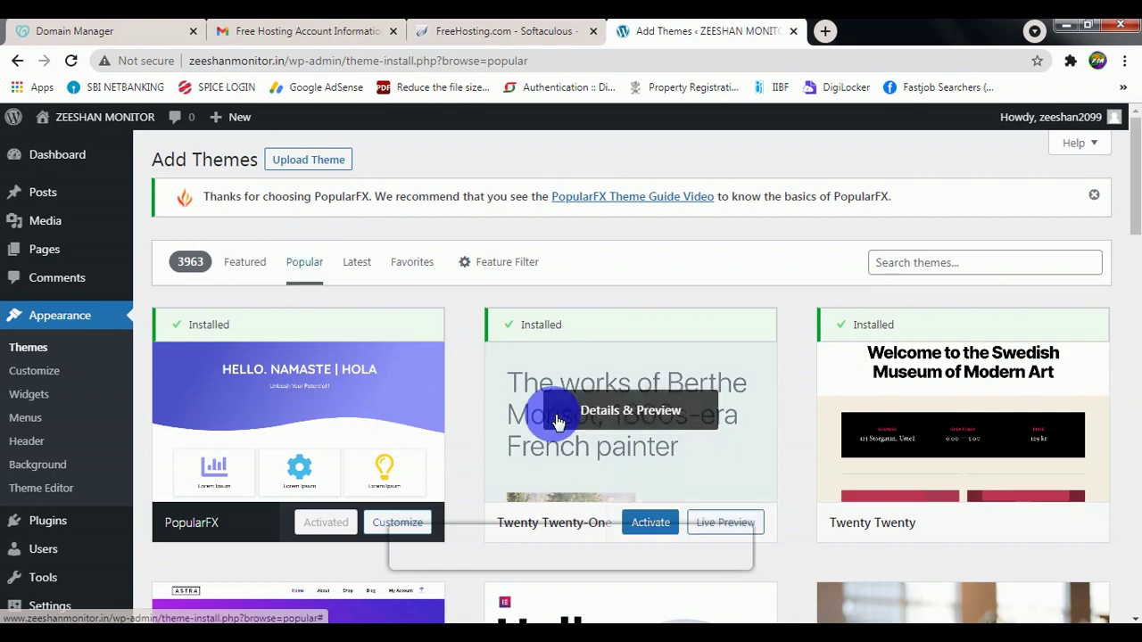
pyautogui.scroll(-3, 555, 416)
pyautogui.scroll(-3, 558, 421)
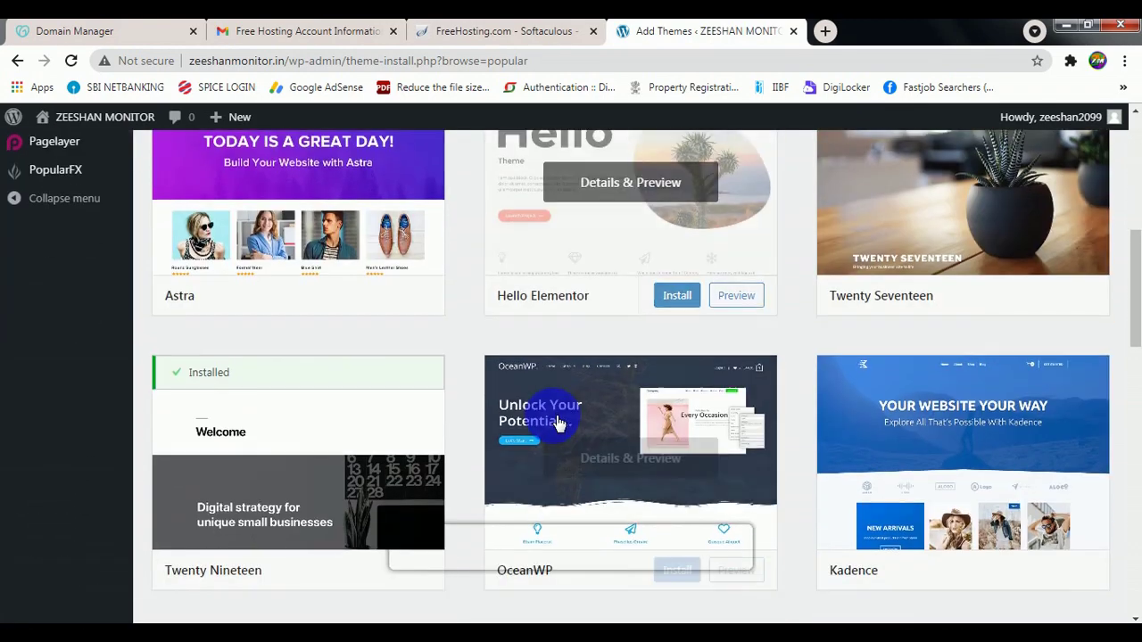
pyautogui.scroll(-7, 657, 415)
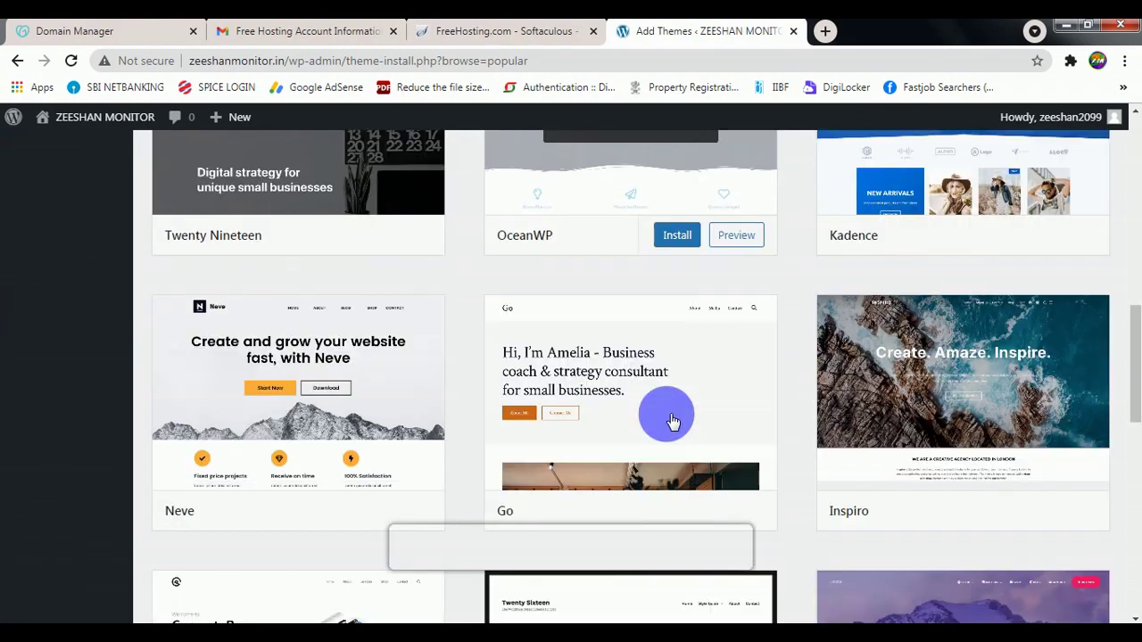
pyautogui.scroll(-4, 672, 422)
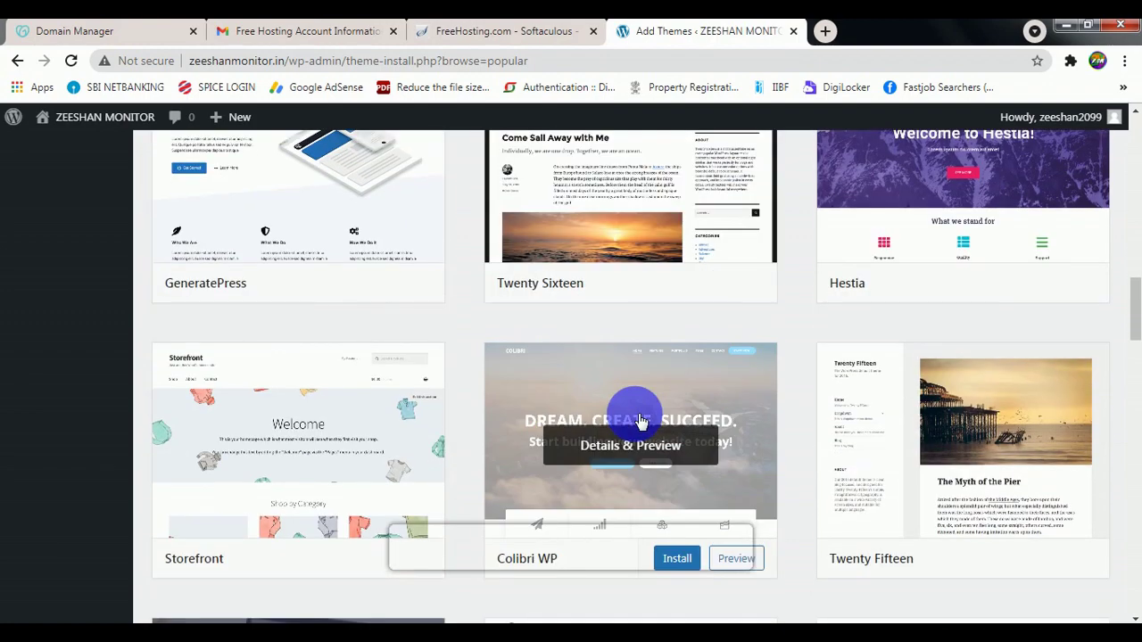
pyautogui.scroll(-9, 562, 415)
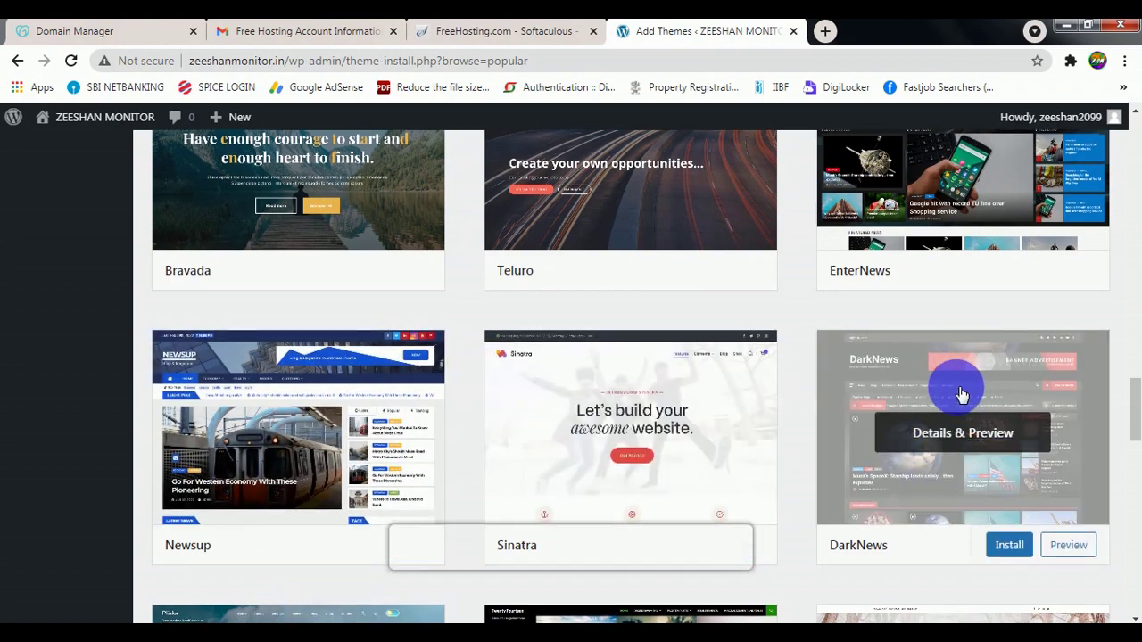
pyautogui.scroll(-3, 960, 390)
pyautogui.scroll(-3, 863, 395)
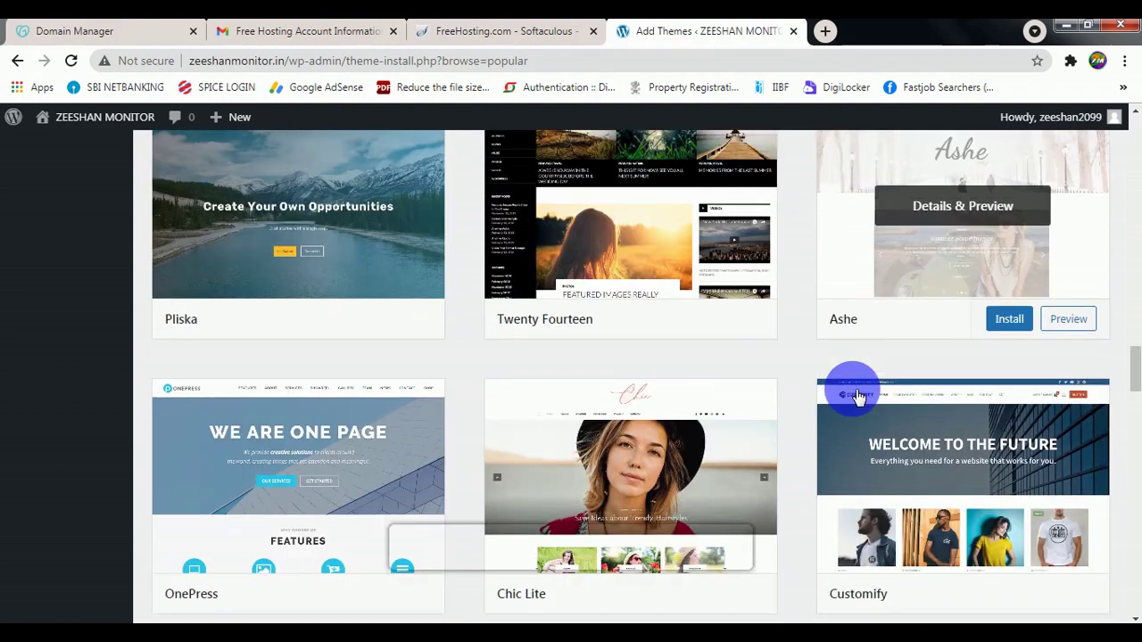
pyautogui.scroll(-3, 849, 388)
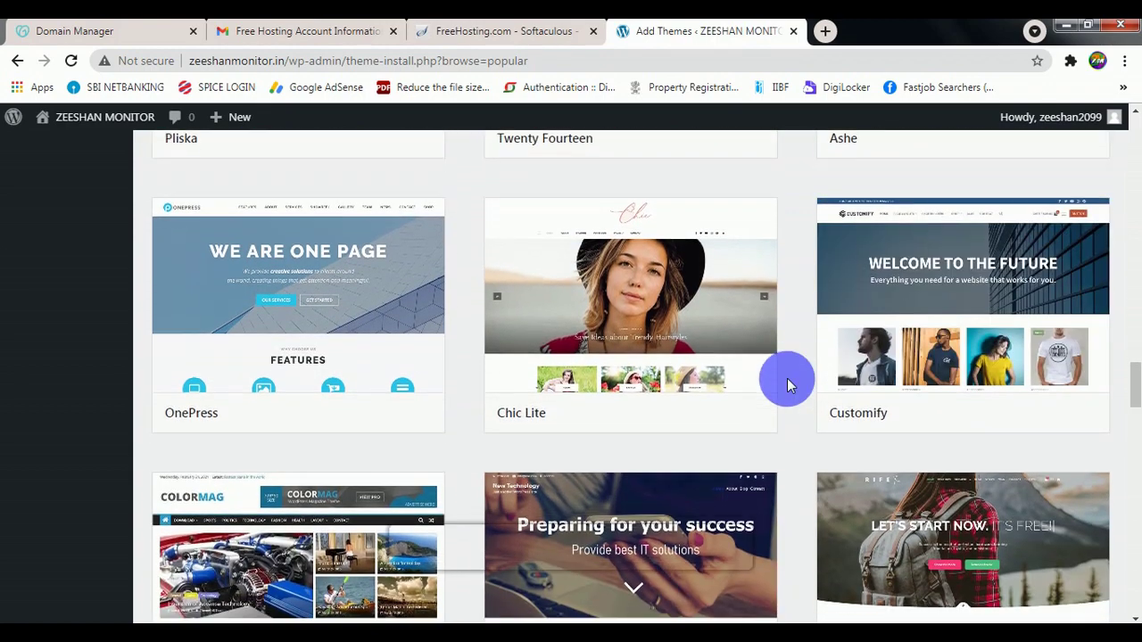
pyautogui.scroll(-6, 788, 384)
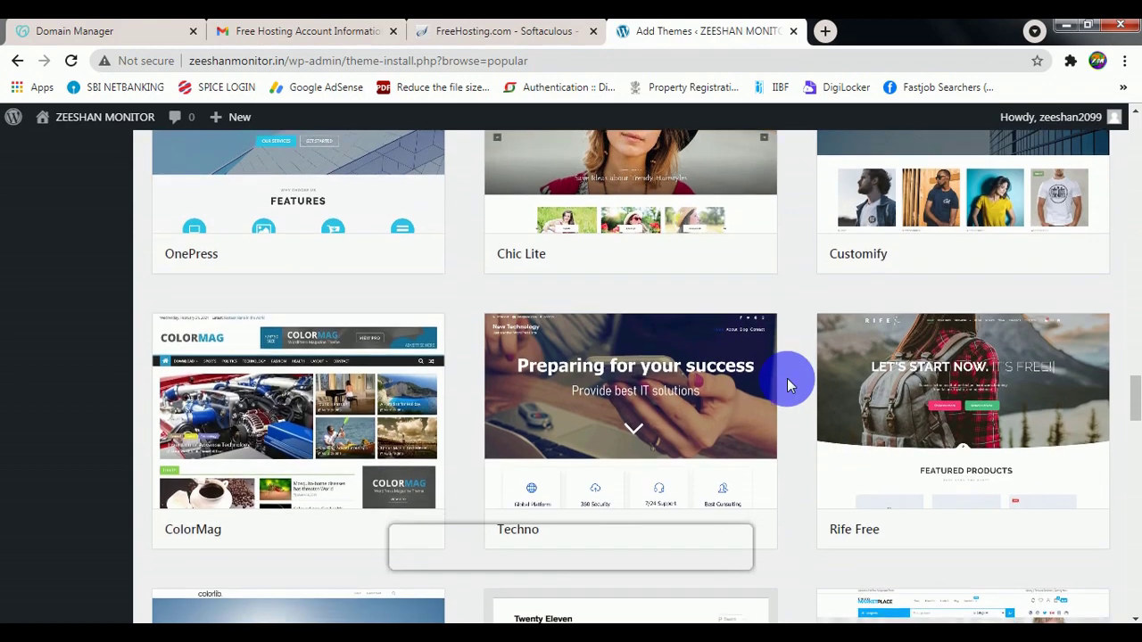
pyautogui.scroll(-6, 787, 384)
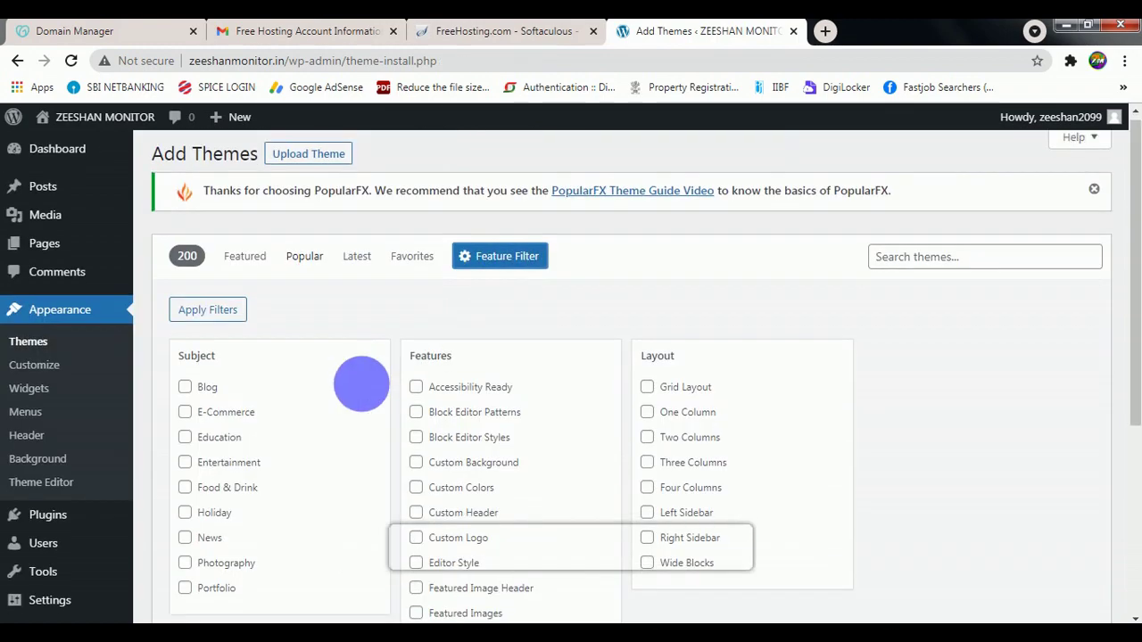
# - Filter the available themes by the subjects Blog, E-Commerce and Education
pyautogui.scroll(-1, 268, 366)
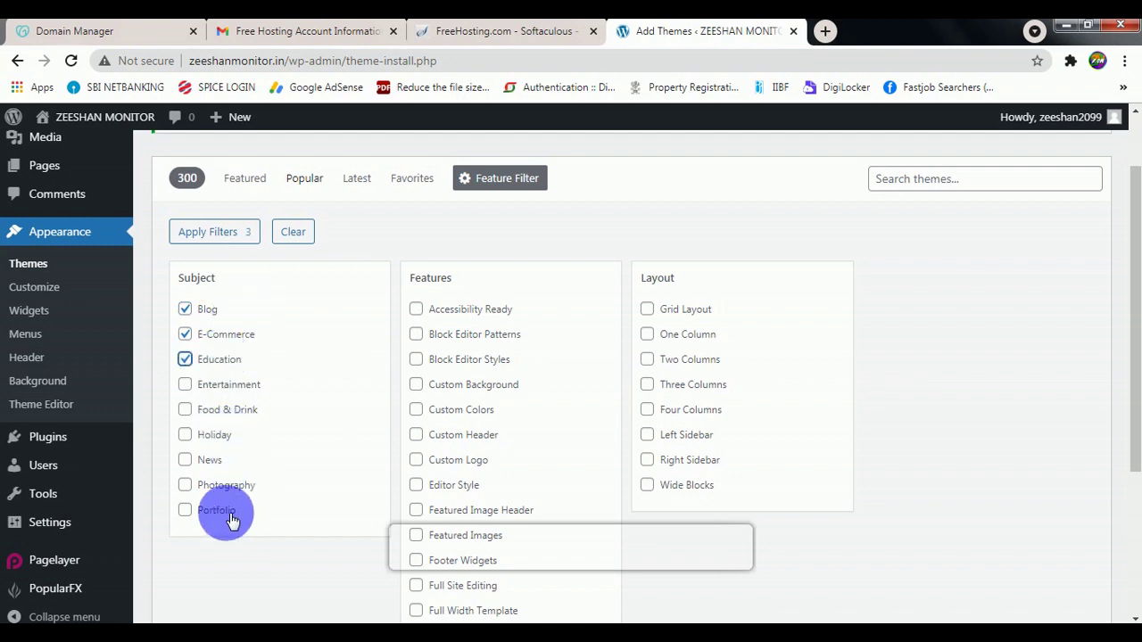
pyautogui.click(207, 232)
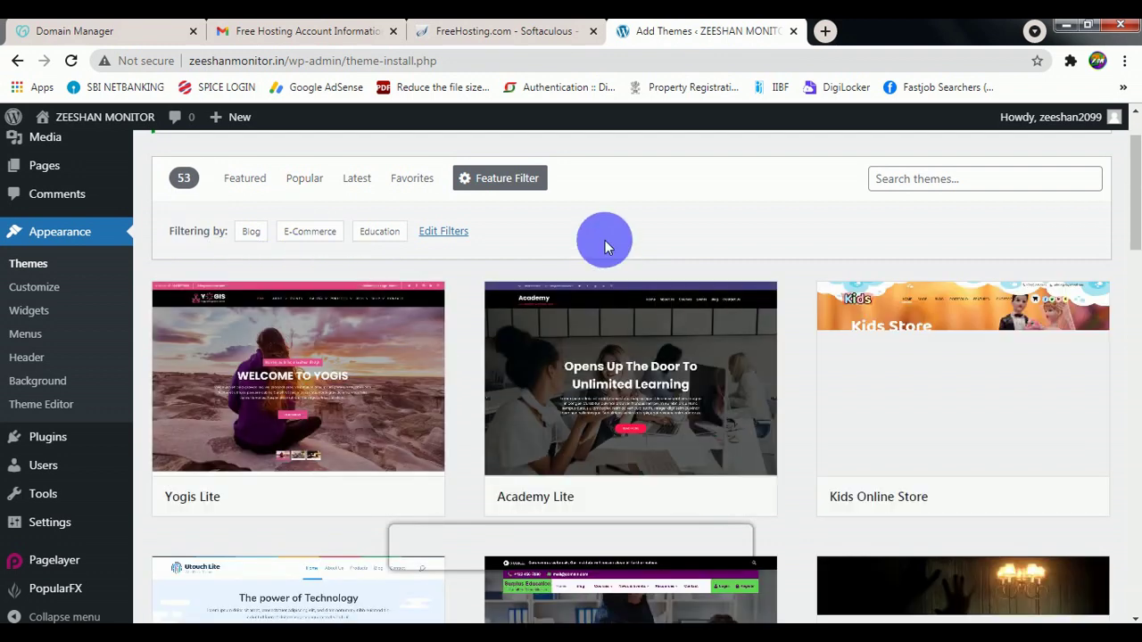
# - Find the Education Base theme among the filtered results, install it and activate it
pyautogui.scroll(-1, 607, 248)
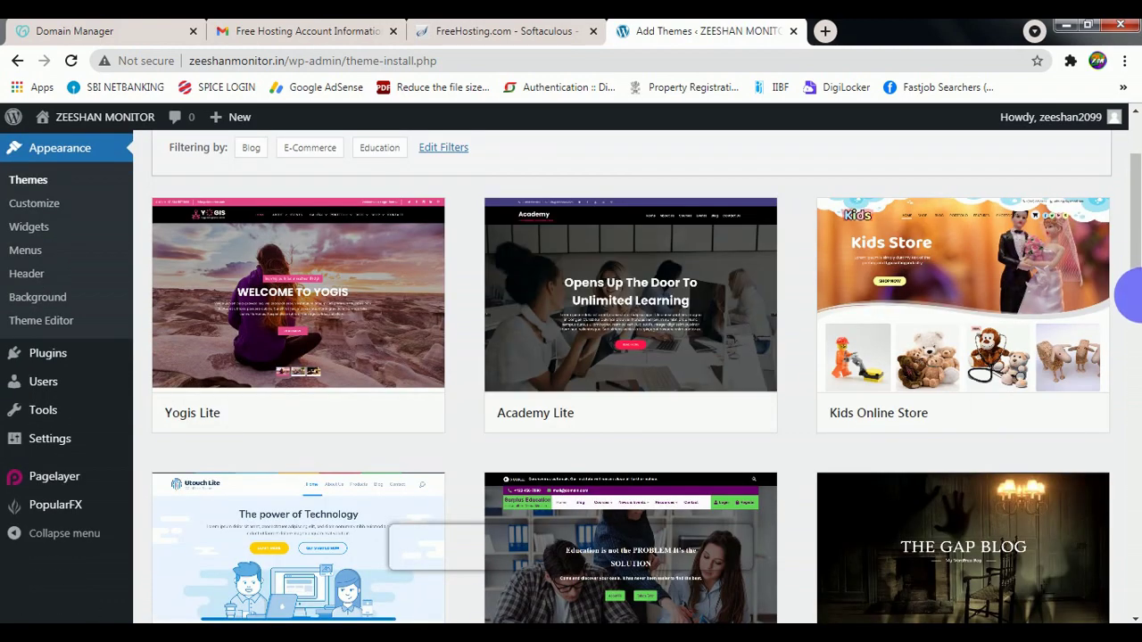
pyautogui.scroll(-12, 1130, 294)
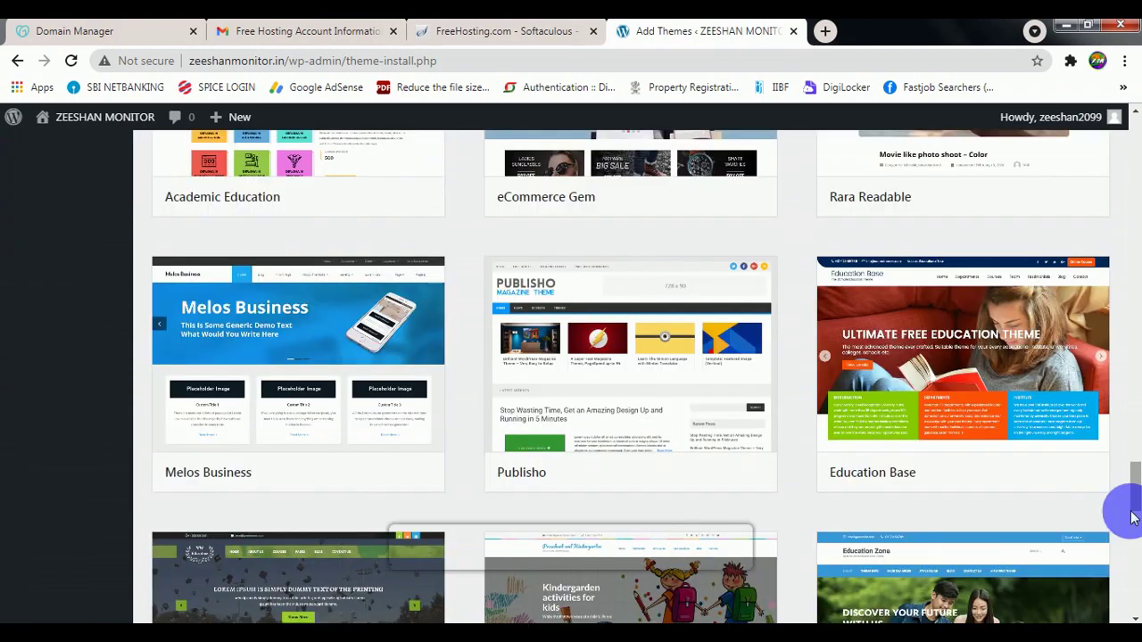
pyautogui.moveTo(908, 411)
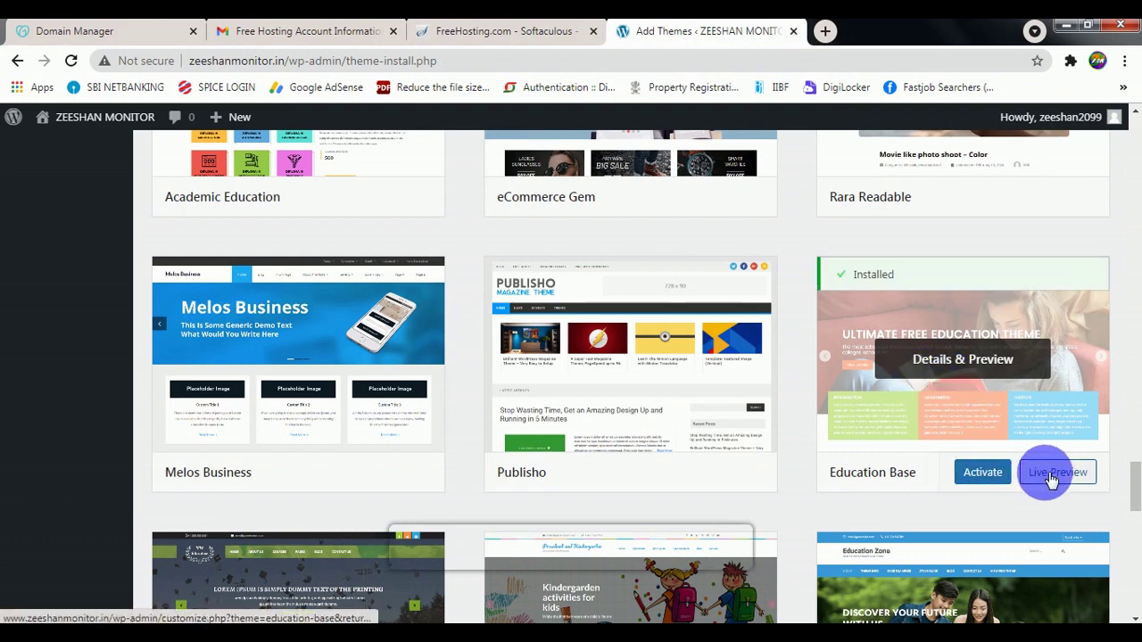
pyautogui.click(990, 479)
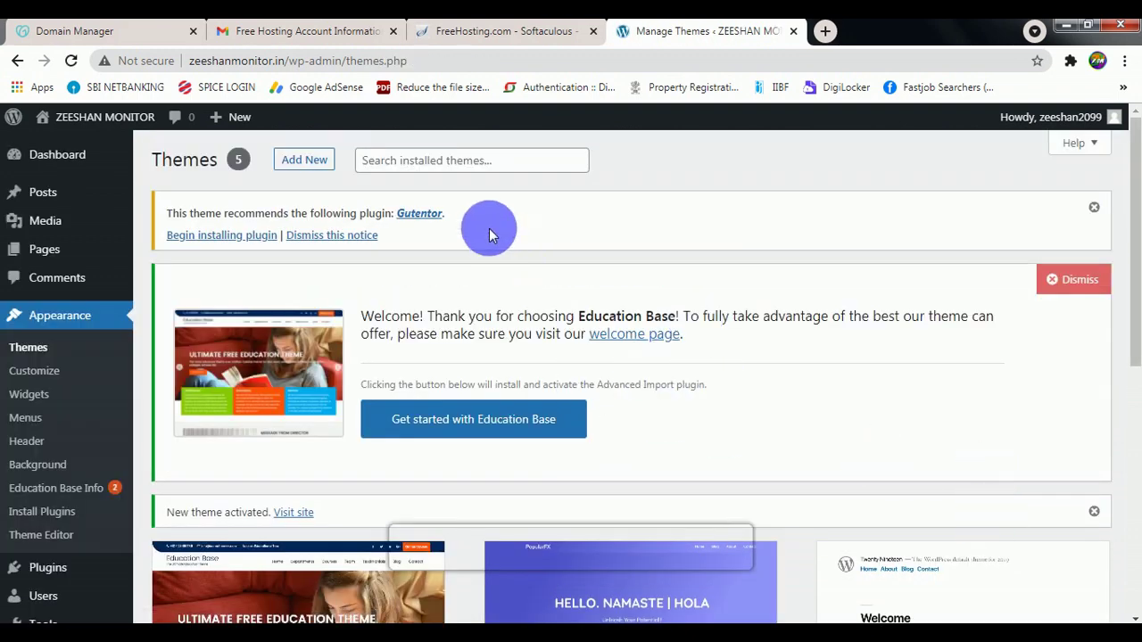
# - Visit the site's public home page and look over its appearance with the new theme
pyautogui.moveTo(118, 130)
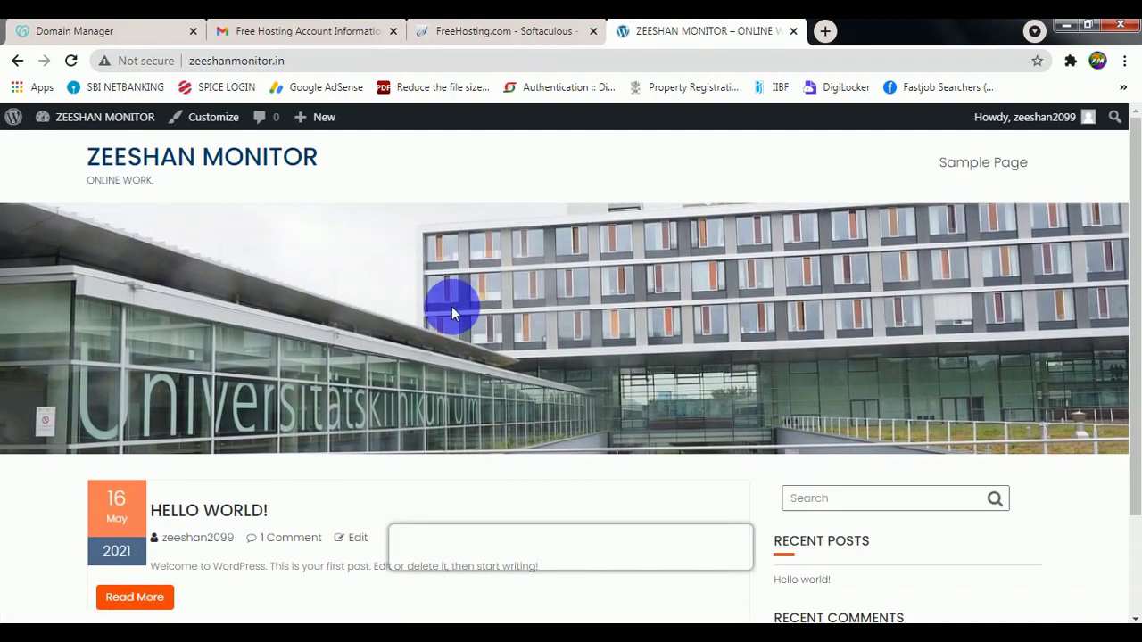
pyautogui.scroll(-2, 450, 308)
pyautogui.scroll(2, 451, 308)
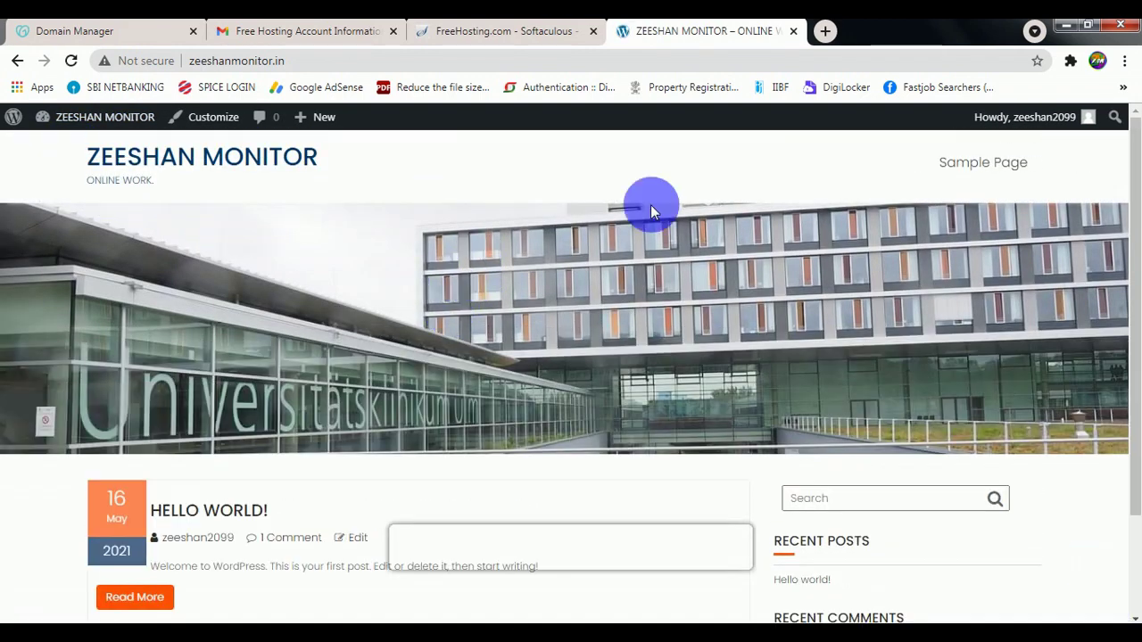
# - Open the site zeeshanmonitor.in in a new browser tab
pyautogui.click(825, 33)
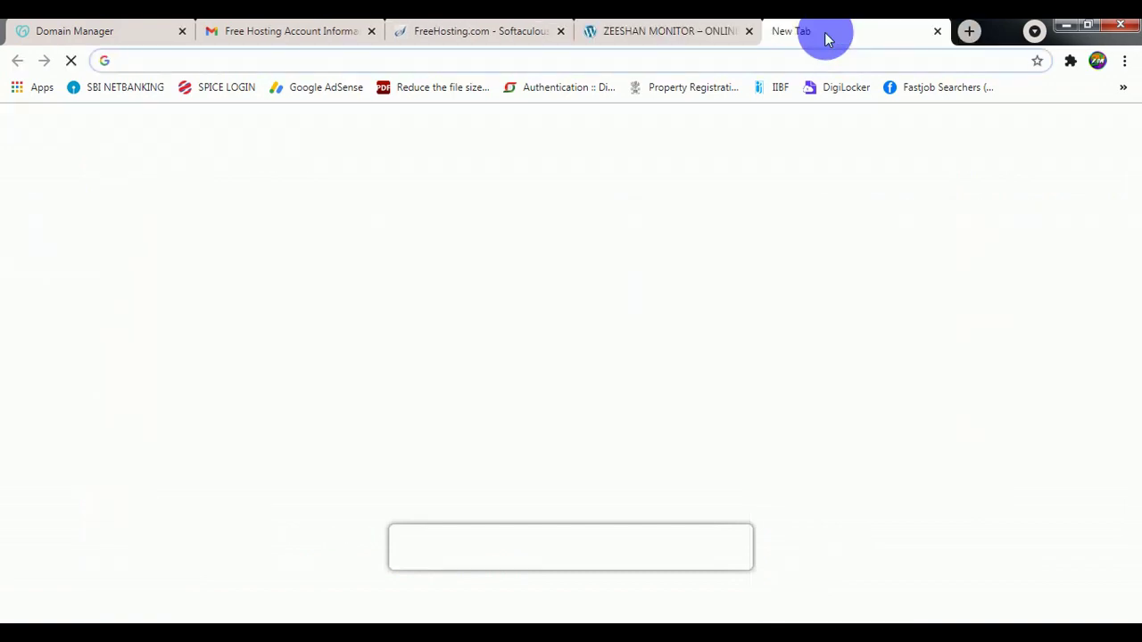
pyautogui.write('ZEESHAN')
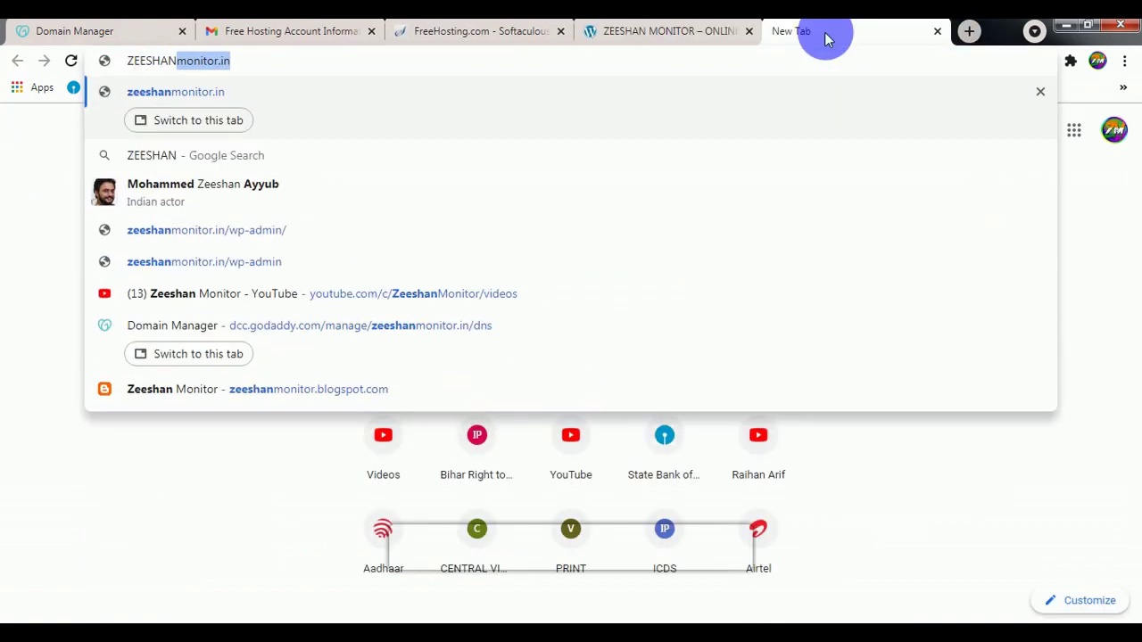